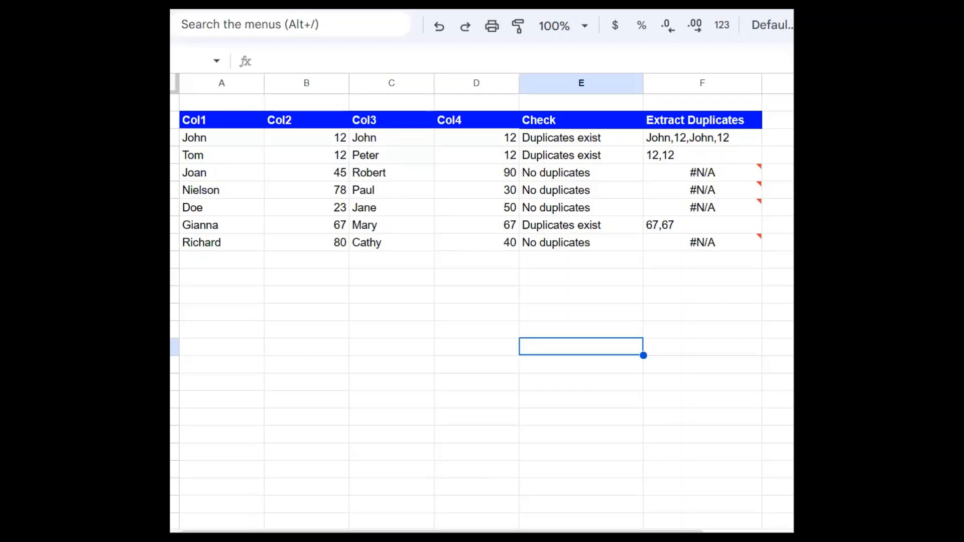
{"action": "left_click", "coordinate": [889, 155]}
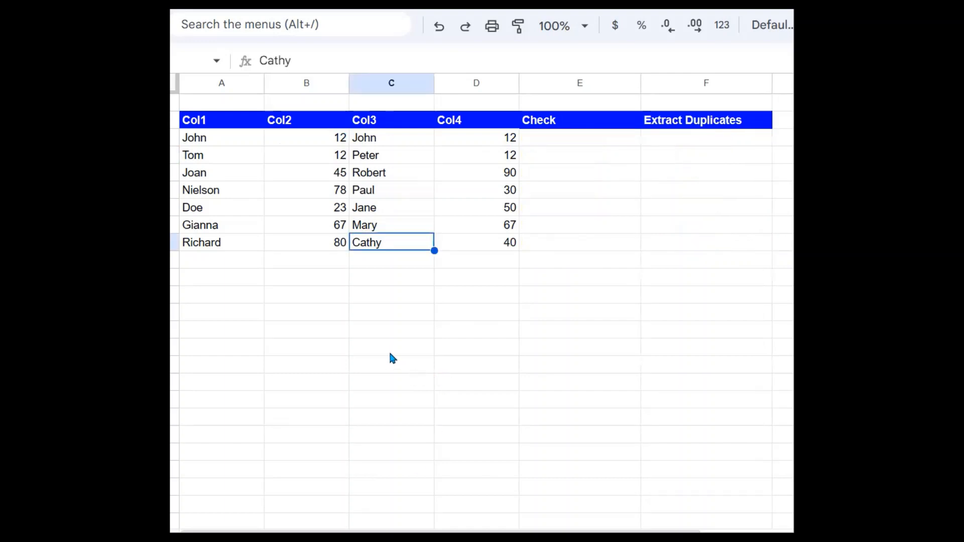
{"action": "left_click", "coordinate": [388, 348]}
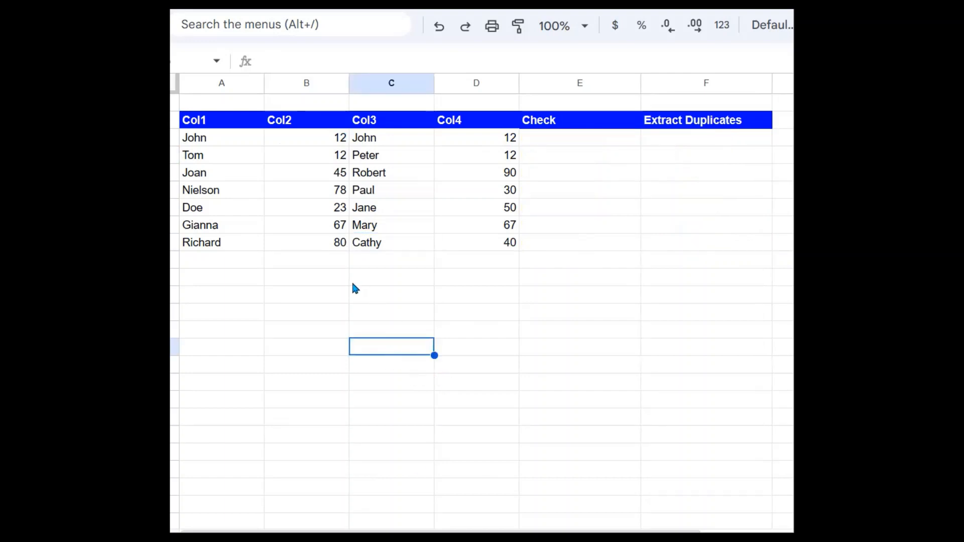
Enter a COUNTIFS formula in the first Check cell, E3, using A3:D3 as both the criteria range and the criterion
{"action": "left_click", "coordinate": [593, 140]}
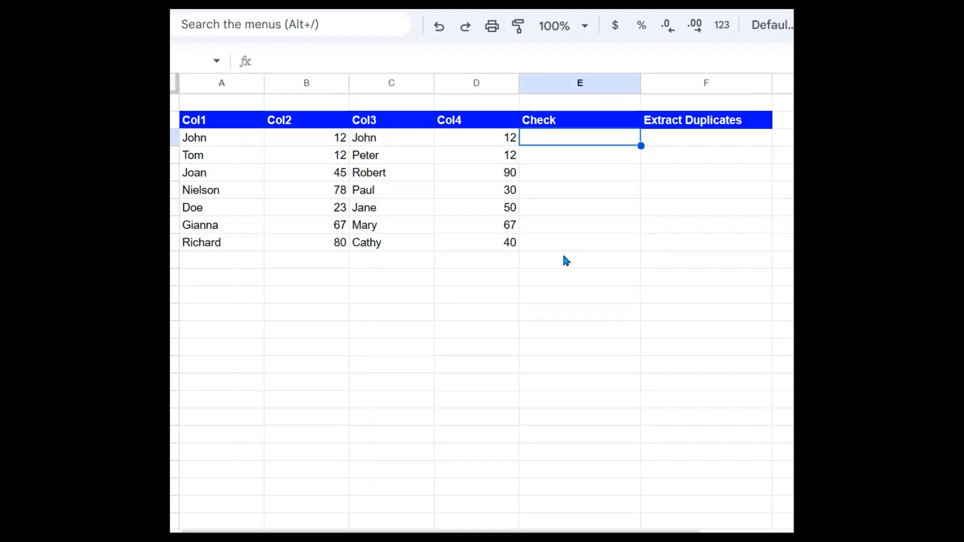
{"action": "type", "text": "="}
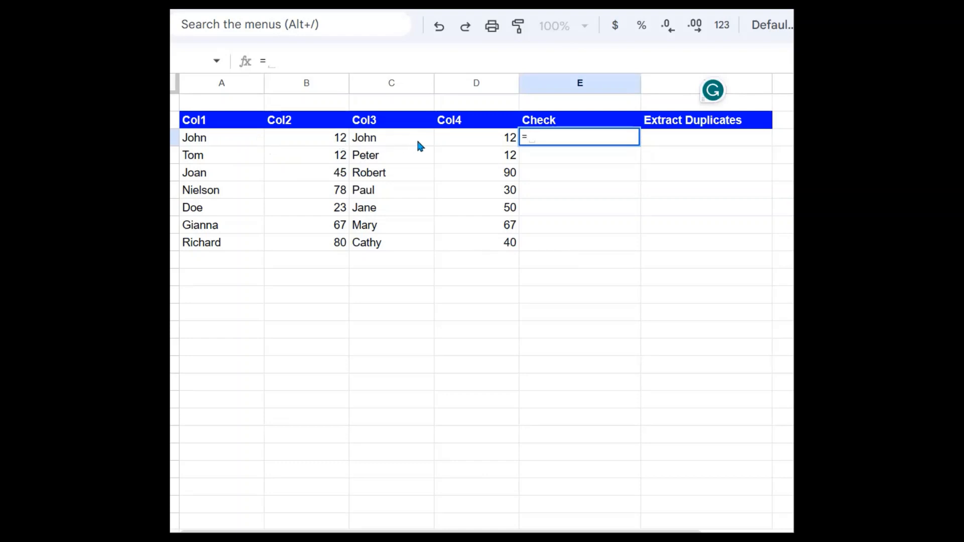
{"action": "type", "text": "count"}
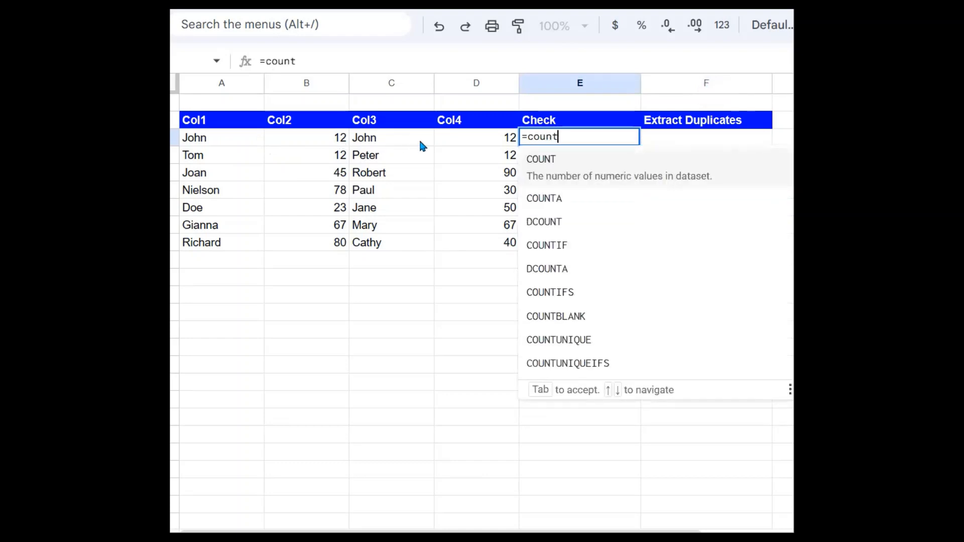
{"action": "type", "text": "ifs"}
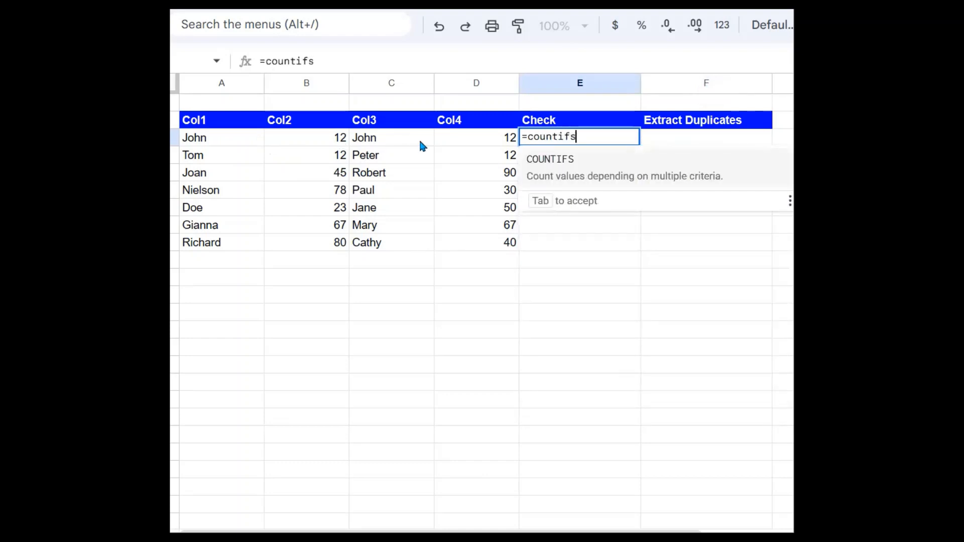
{"action": "type", "text": "("}
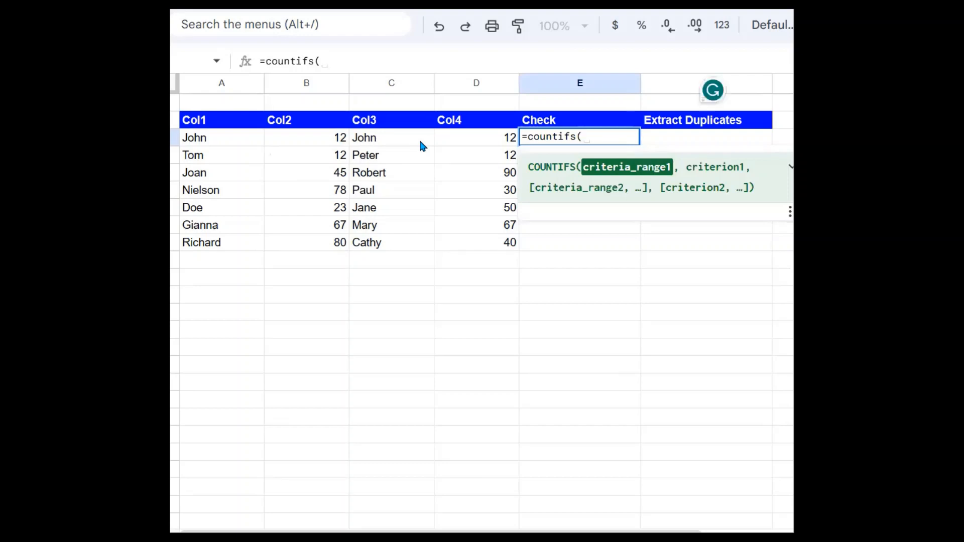
{"action": "left_click_drag", "start_coordinate": [213, 139], "coordinate": [516, 140]}
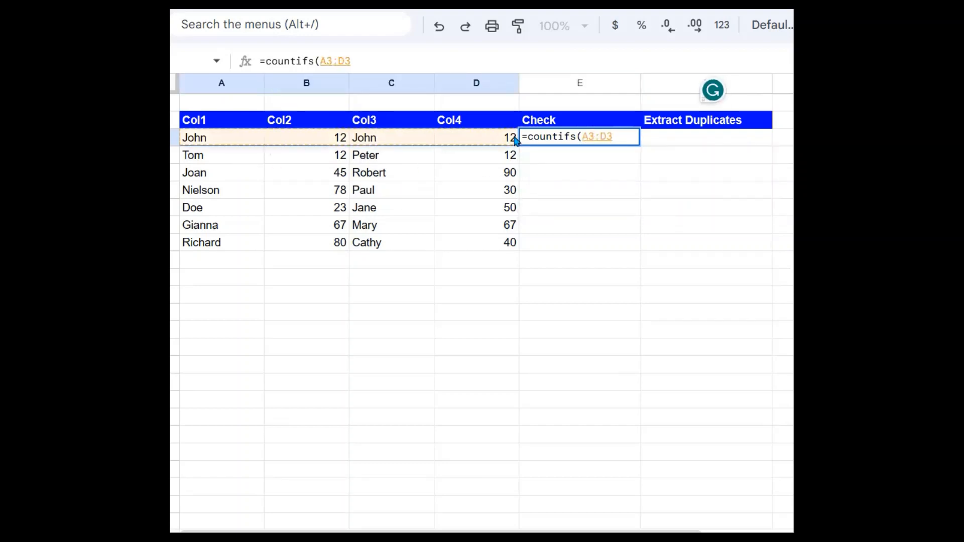
{"action": "type", "text": ","}
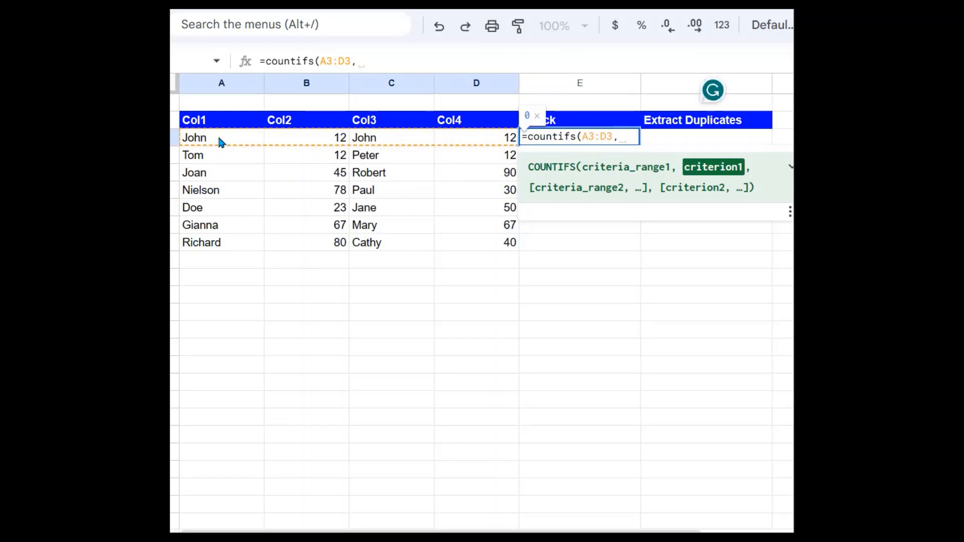
{"action": "left_click_drag", "start_coordinate": [218, 134], "coordinate": [490, 153]}
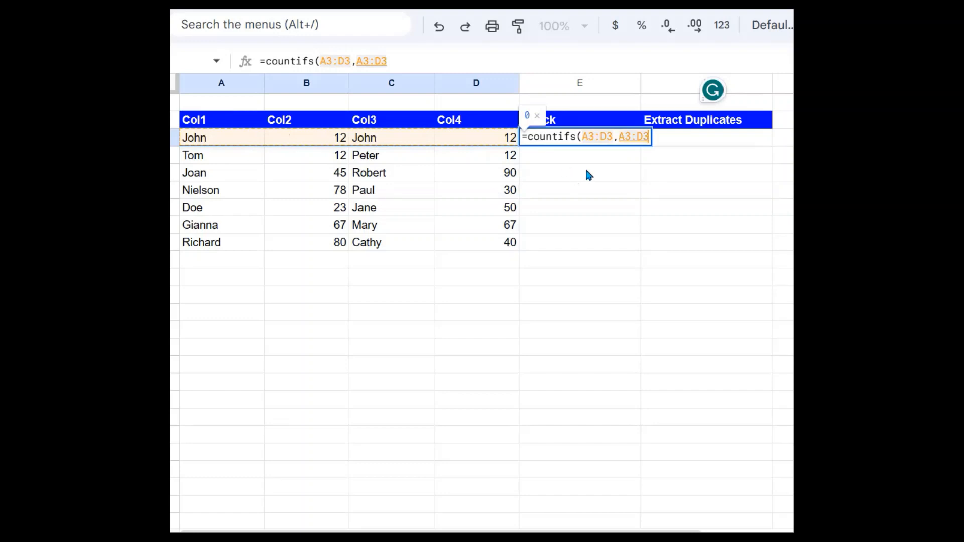
{"action": "type", "text": ")"}
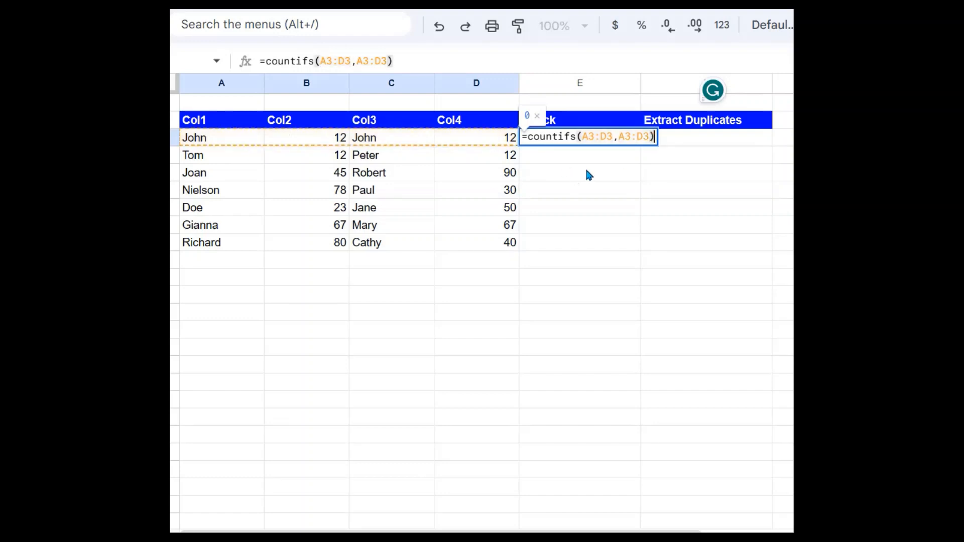
{"action": "key", "text": "Return"}
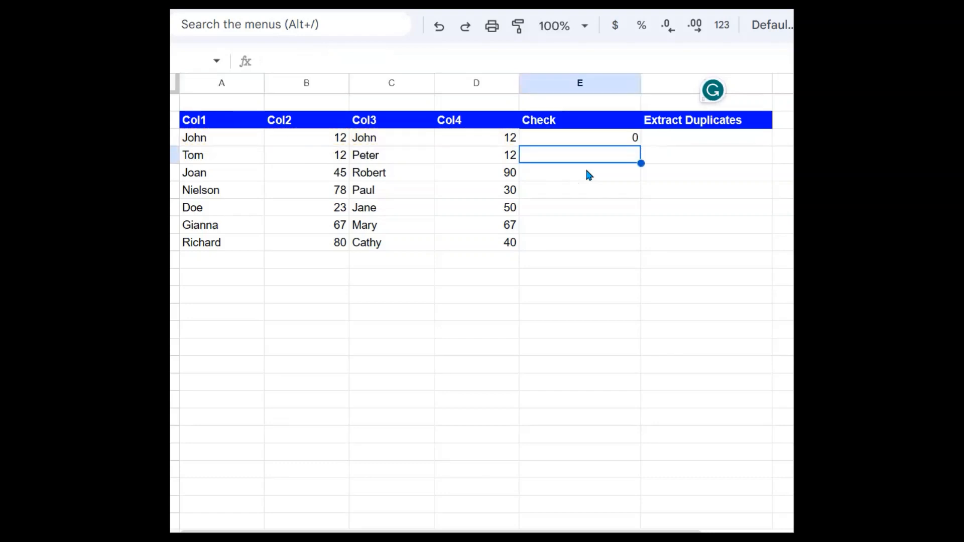
Wrap the COUNTIFS formula in E3 in ArrayFormula so it evaluates every value in A3:D3
{"action": "left_click", "coordinate": [635, 143]}
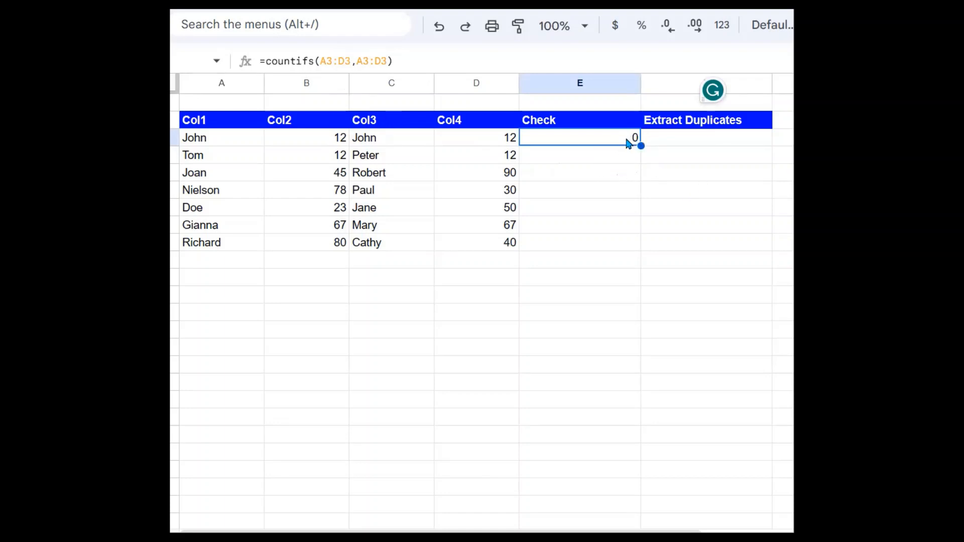
{"action": "left_click_drag", "start_coordinate": [392, 61], "coordinate": [268, 65]}
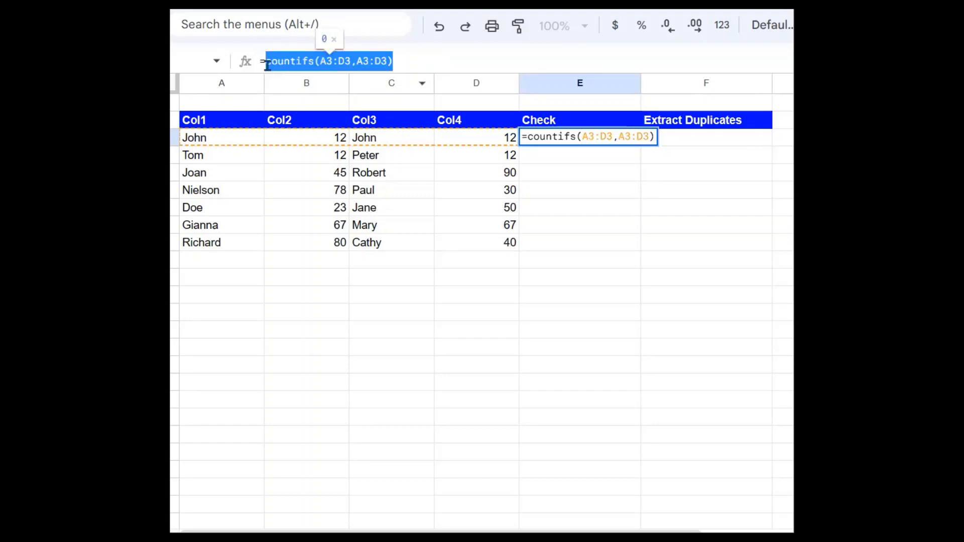
{"action": "key", "text": "ctrl+shift+Return"}
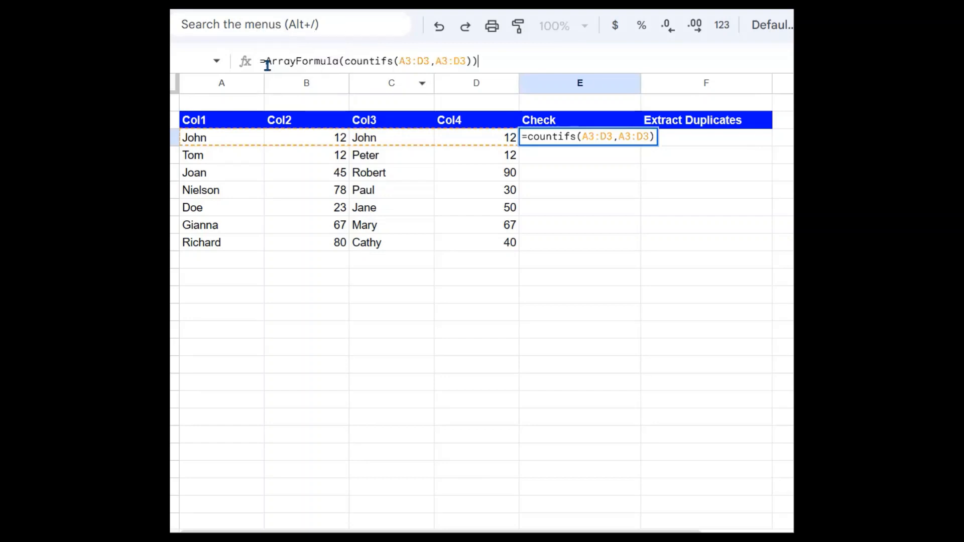
{"action": "key", "text": "Return"}
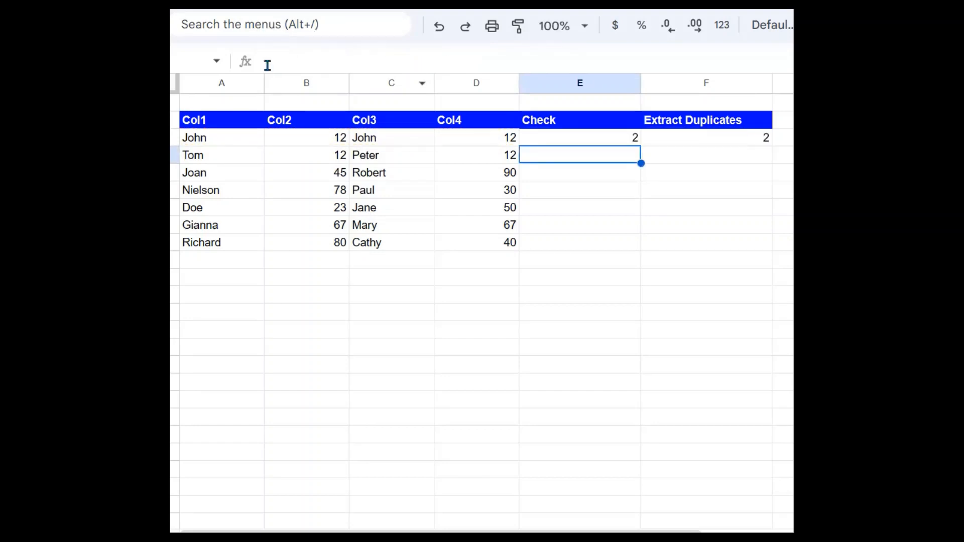
Compare the array formula's counts in E3:H3 with the corresponding entries in A3:D3
{"action": "left_click", "coordinate": [606, 141]}
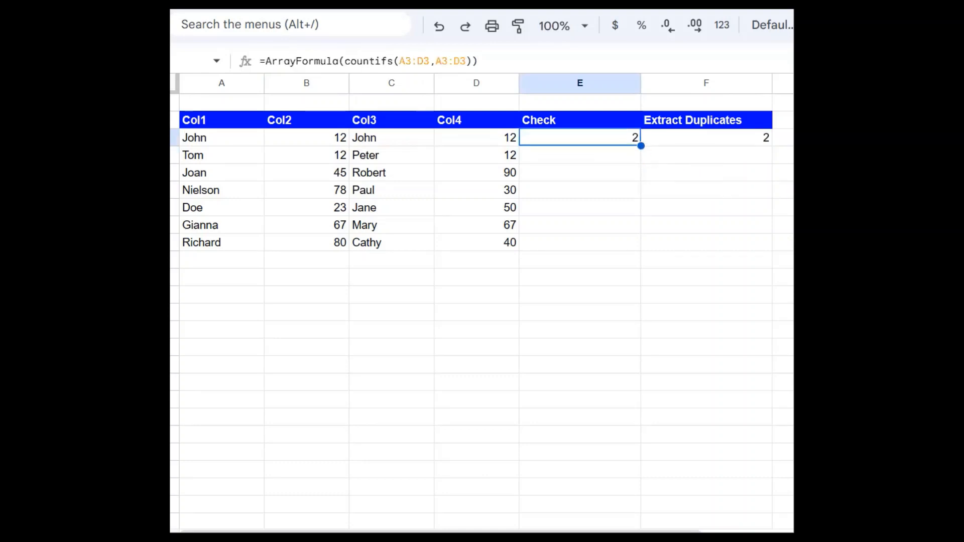
{"action": "left_click", "coordinate": [721, 204]}
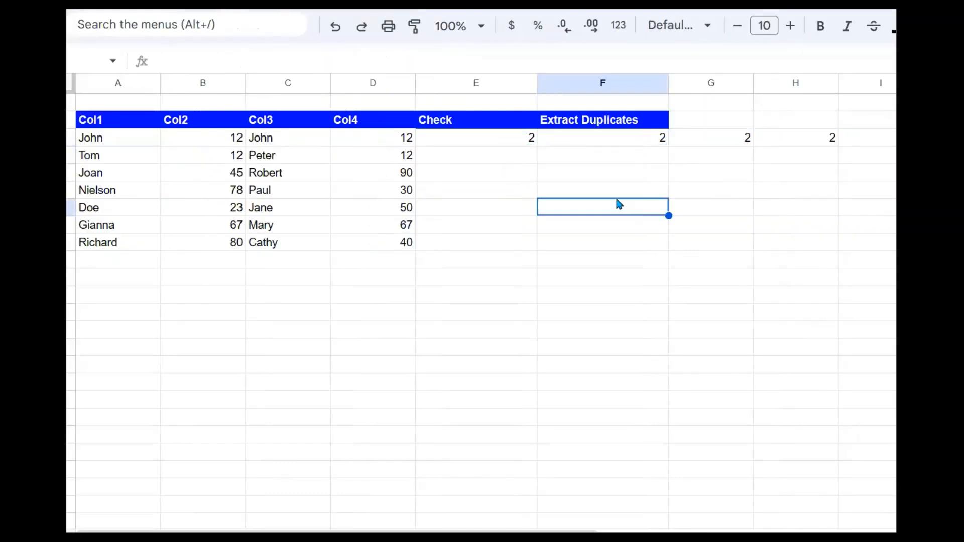
{"action": "left_click", "coordinate": [611, 151]}
{"action": "left_click", "coordinate": [610, 140]}
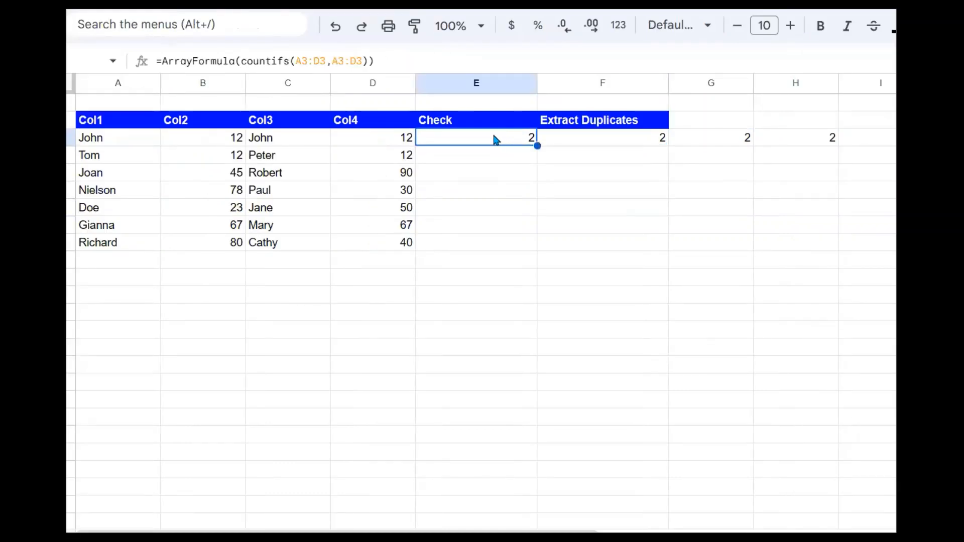
{"action": "left_click", "coordinate": [101, 141]}
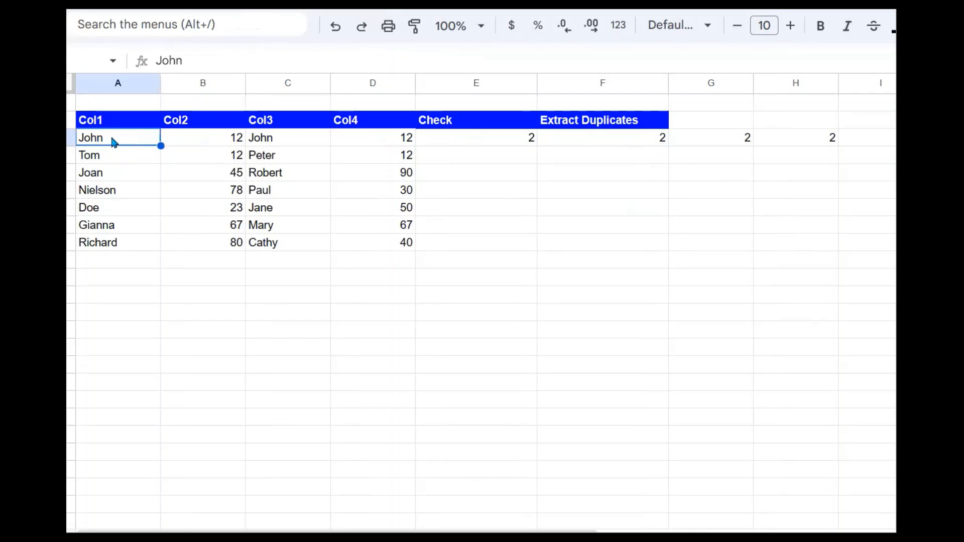
{"action": "left_click", "coordinate": [539, 142]}
{"action": "left_click", "coordinate": [522, 142]}
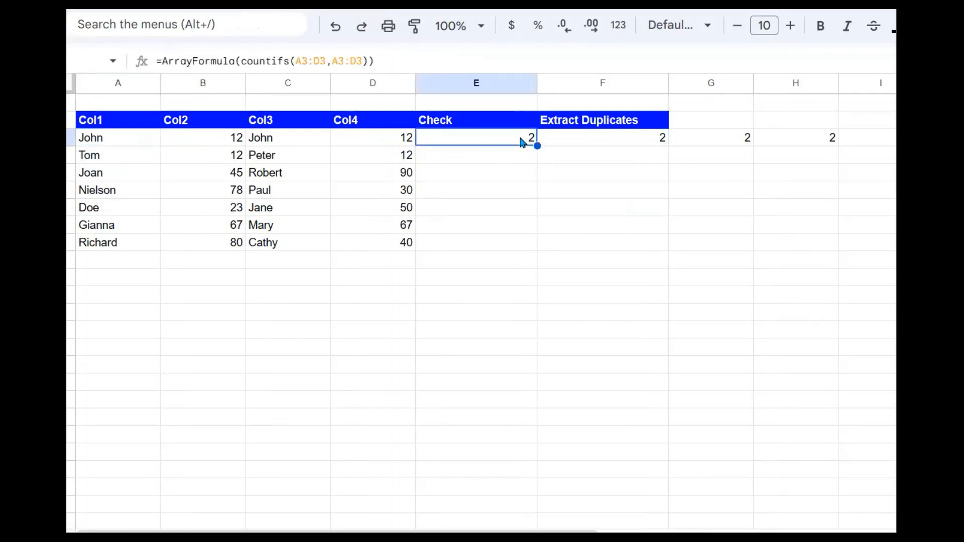
{"action": "left_click", "coordinate": [239, 145]}
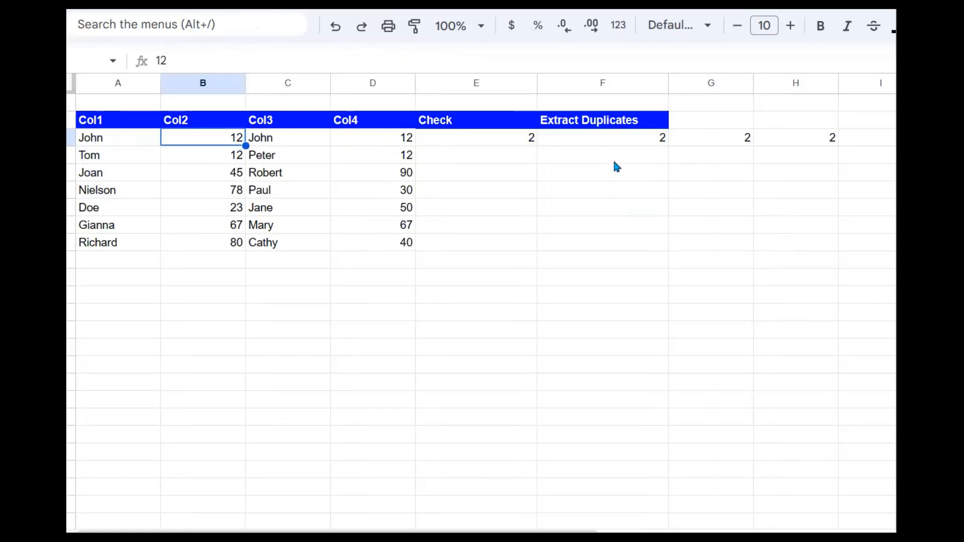
{"action": "left_click", "coordinate": [646, 144]}
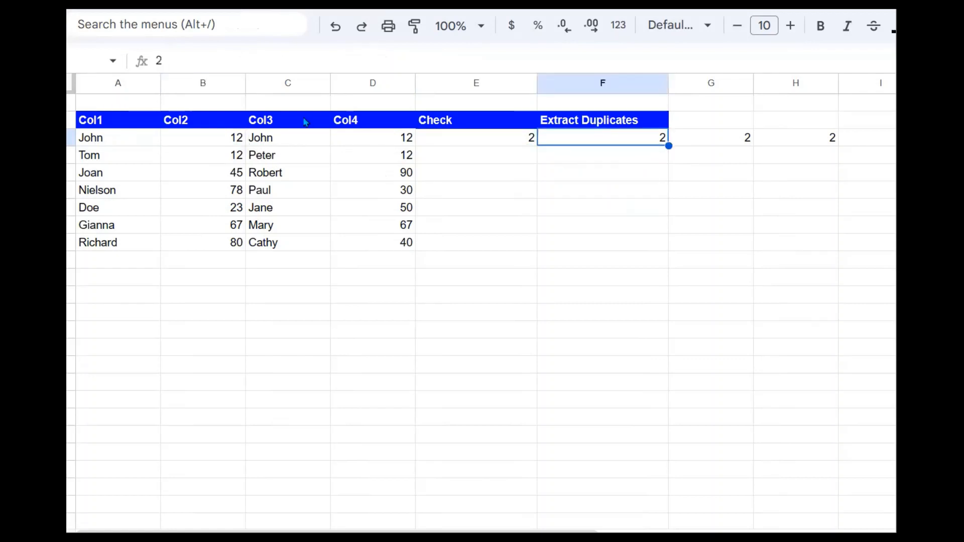
{"action": "left_click", "coordinate": [231, 142]}
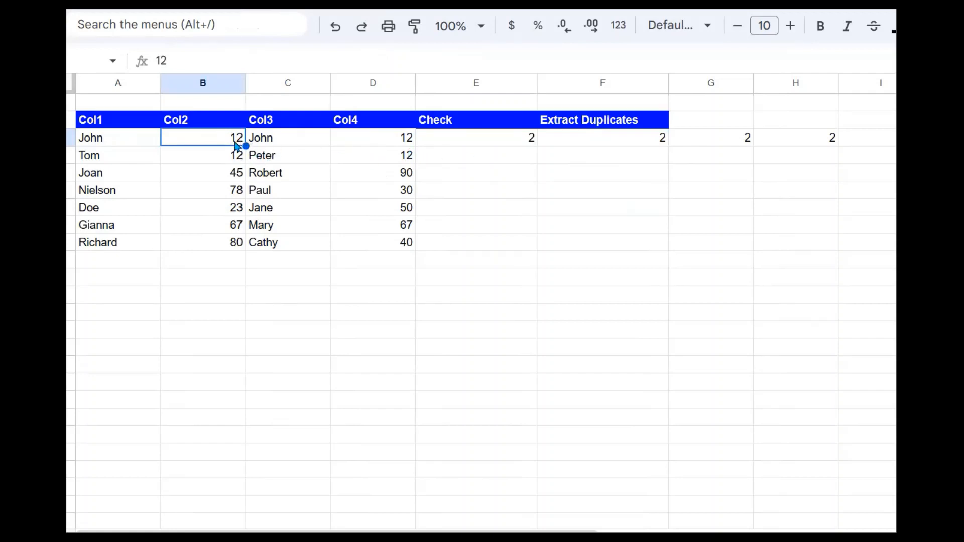
{"action": "left_click", "coordinate": [660, 146]}
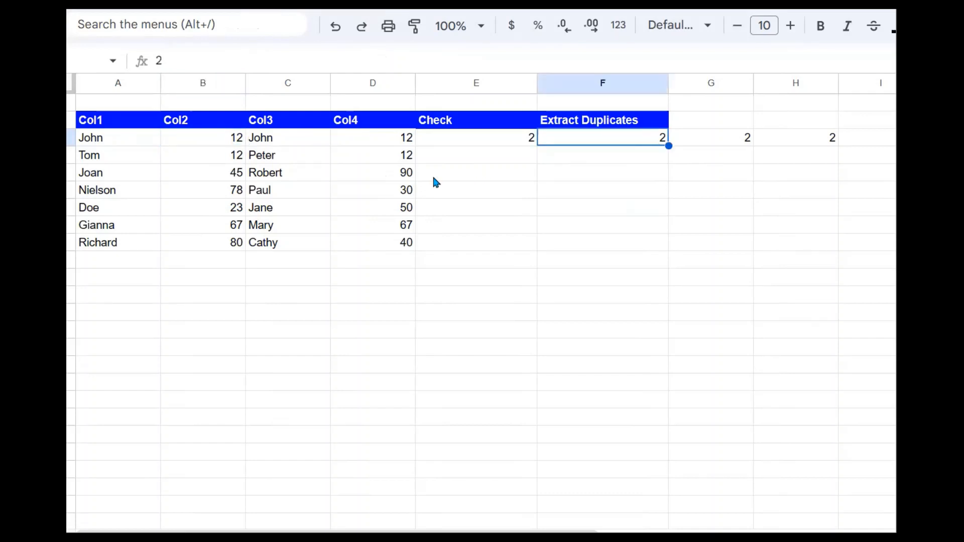
{"action": "left_click", "coordinate": [403, 142]}
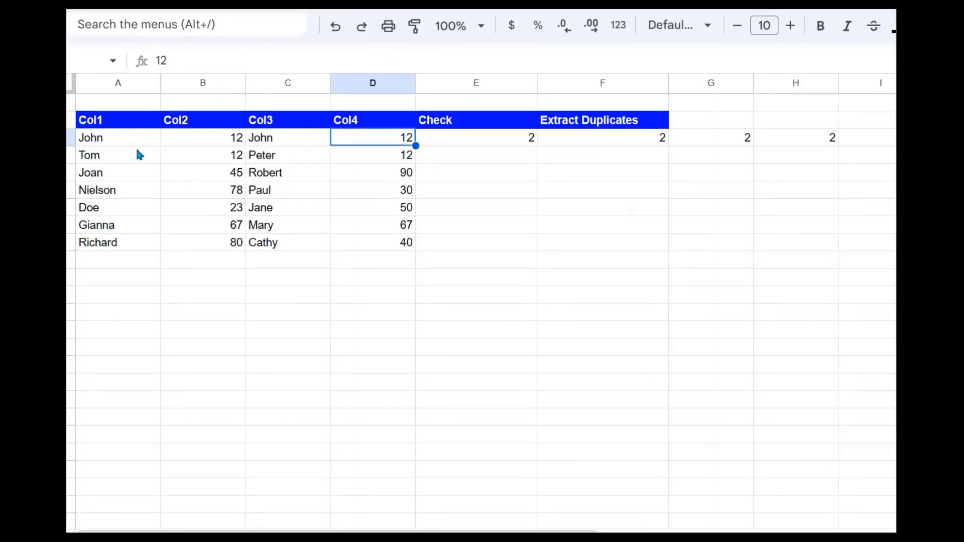
Replace the name in A3 with a first name that does not occur elsewhere in that row
{"action": "left_click", "coordinate": [101, 142]}
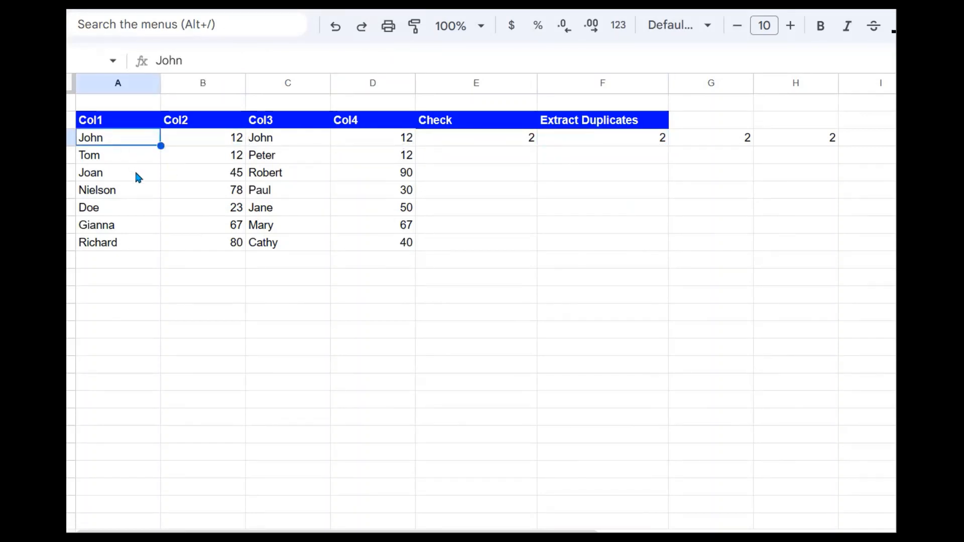
{"action": "type", "text": "pet"}
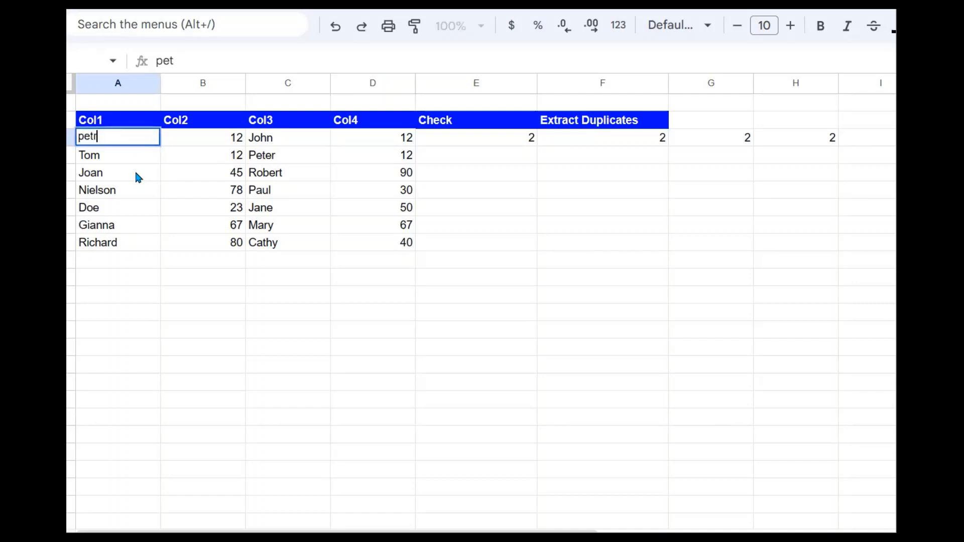
{"action": "type", "text": "er"}
{"action": "key", "text": "Return"}
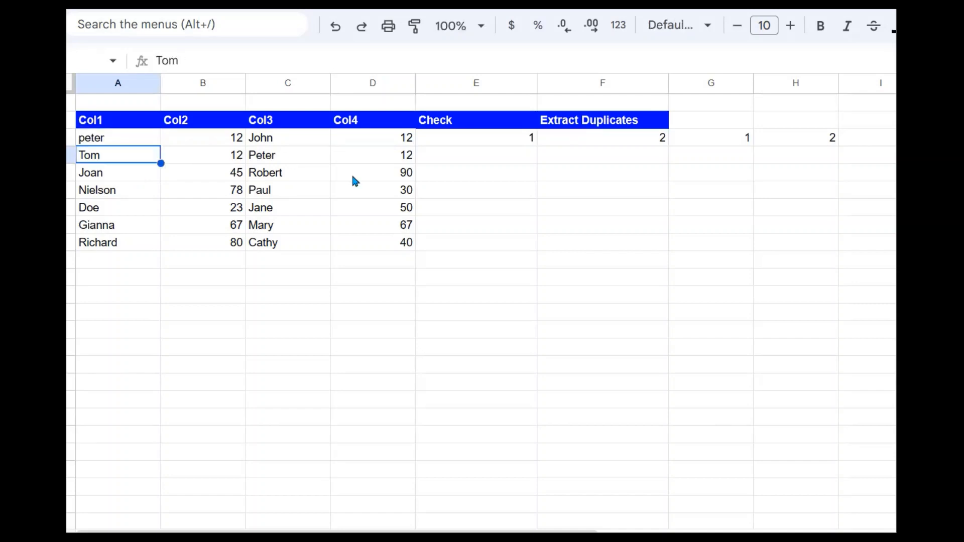
Compare each count in E3:H3 with its source entry in A3:D3, with a name in Col1
{"action": "left_click", "coordinate": [534, 143]}
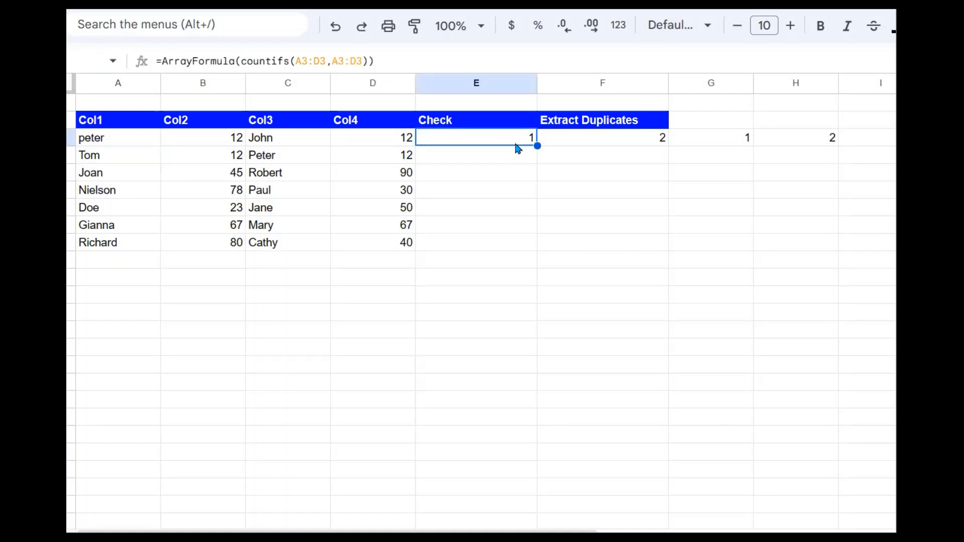
{"action": "left_click", "coordinate": [104, 140]}
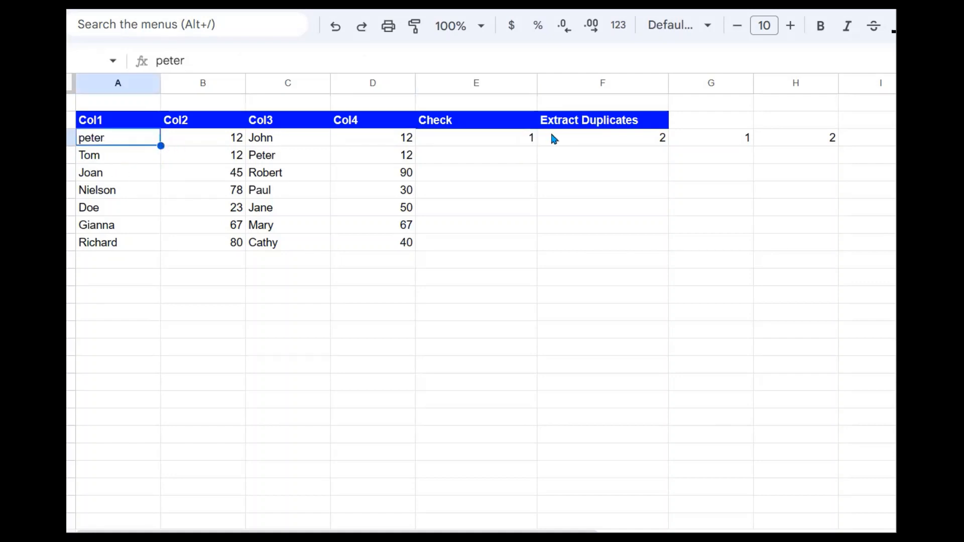
{"action": "left_click", "coordinate": [505, 137]}
{"action": "left_click", "coordinate": [240, 143]}
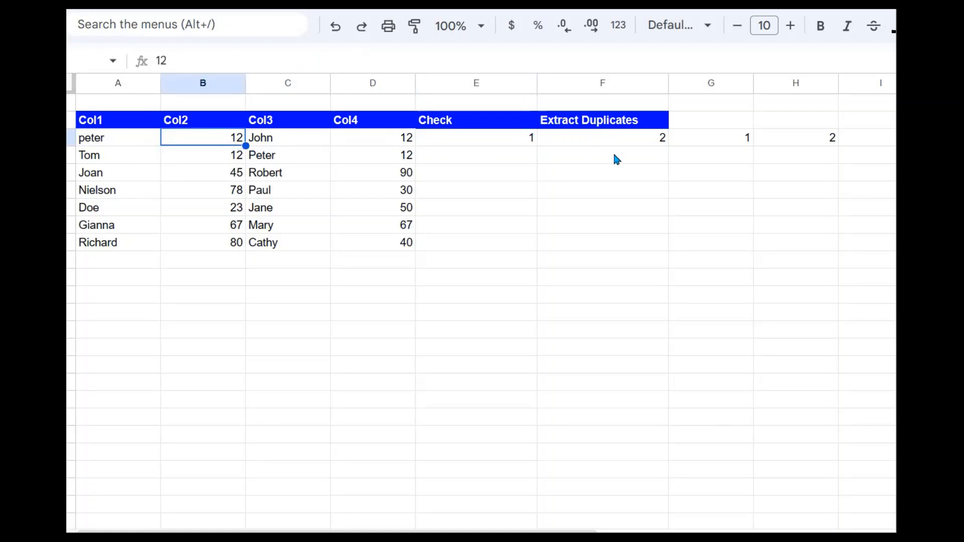
{"action": "left_click", "coordinate": [656, 144]}
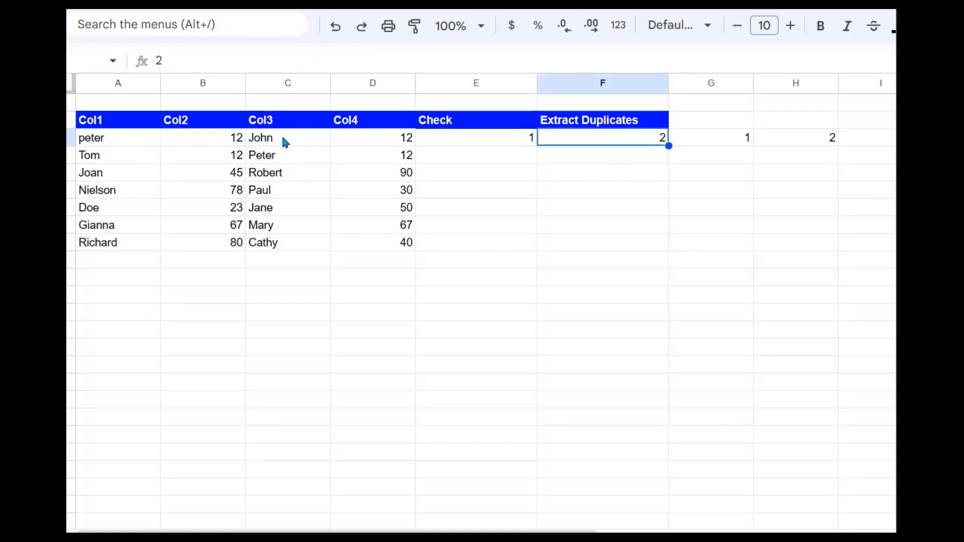
{"action": "left_click", "coordinate": [287, 142]}
{"action": "left_click", "coordinate": [746, 146]}
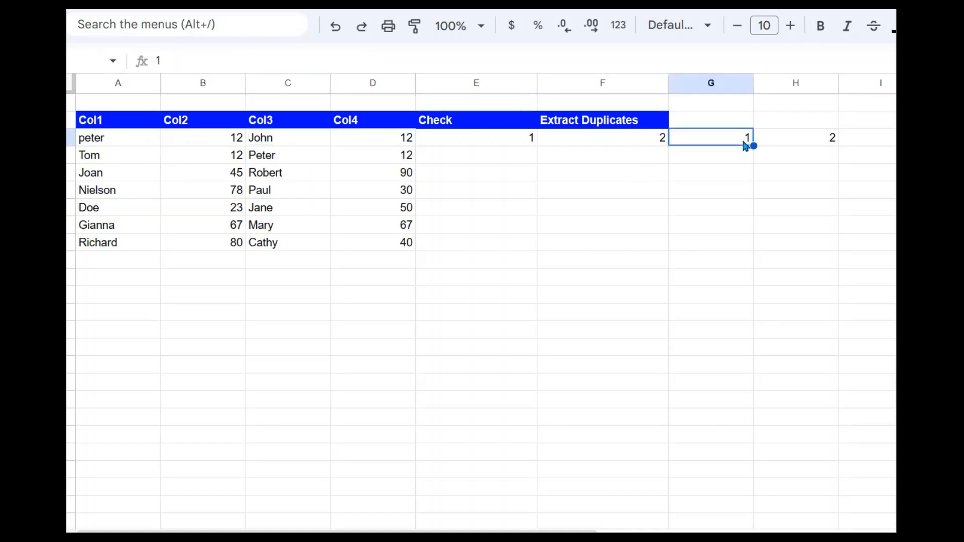
{"action": "left_click", "coordinate": [409, 143]}
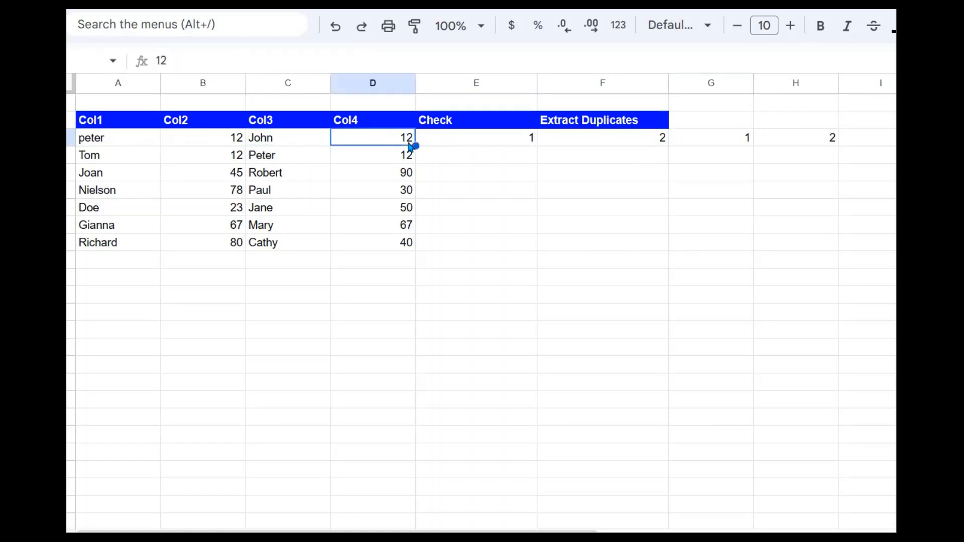
{"action": "left_click", "coordinate": [829, 143]}
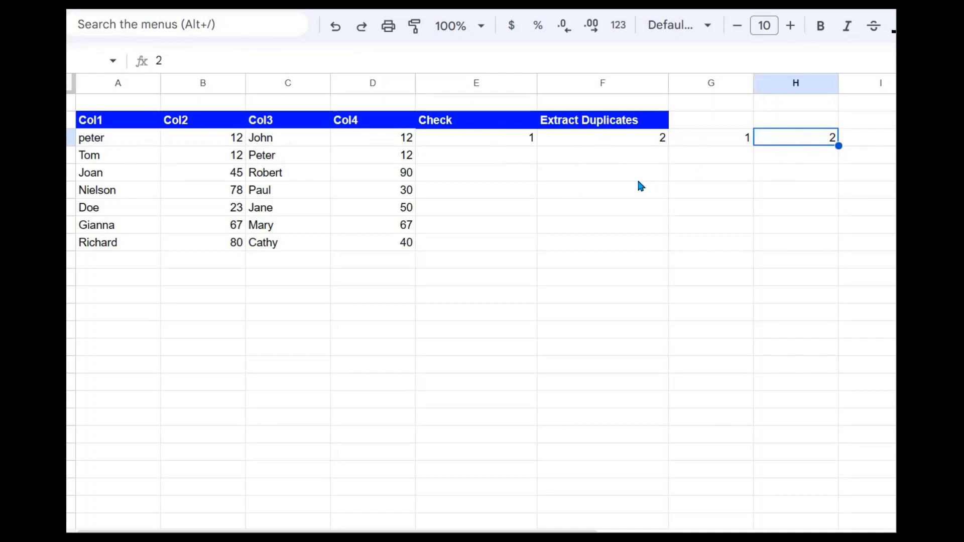
{"action": "left_click", "coordinate": [523, 146]}
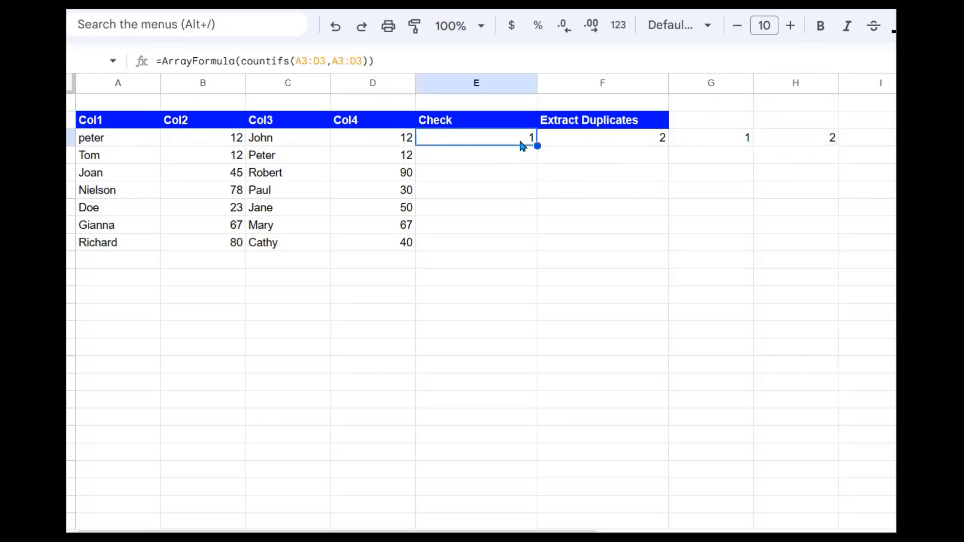
{"action": "left_click", "coordinate": [629, 140]}
Replace the name in A3 with 12 to match the numbers in B3 and D3
{"action": "left_click", "coordinate": [85, 144]}
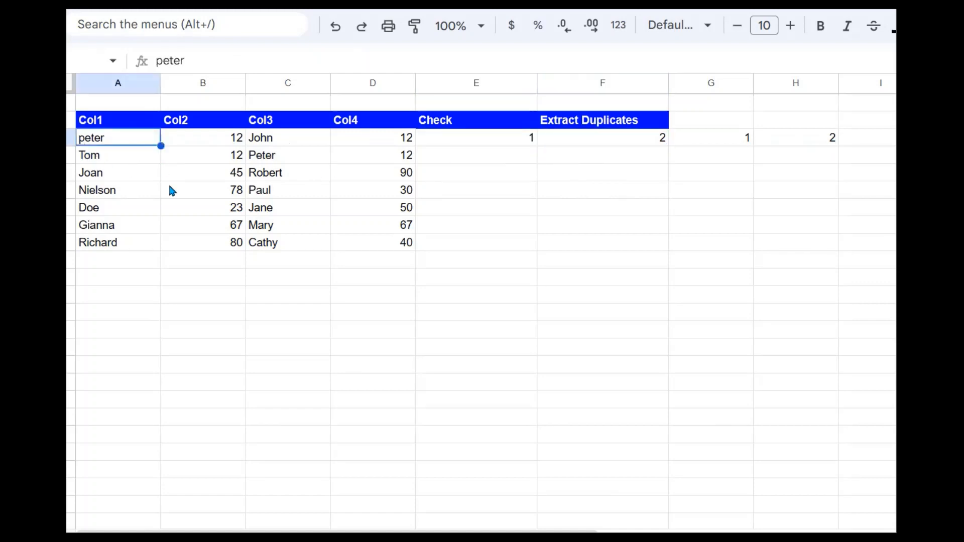
{"action": "type", "text": "12"}
{"action": "key", "text": "Return"}
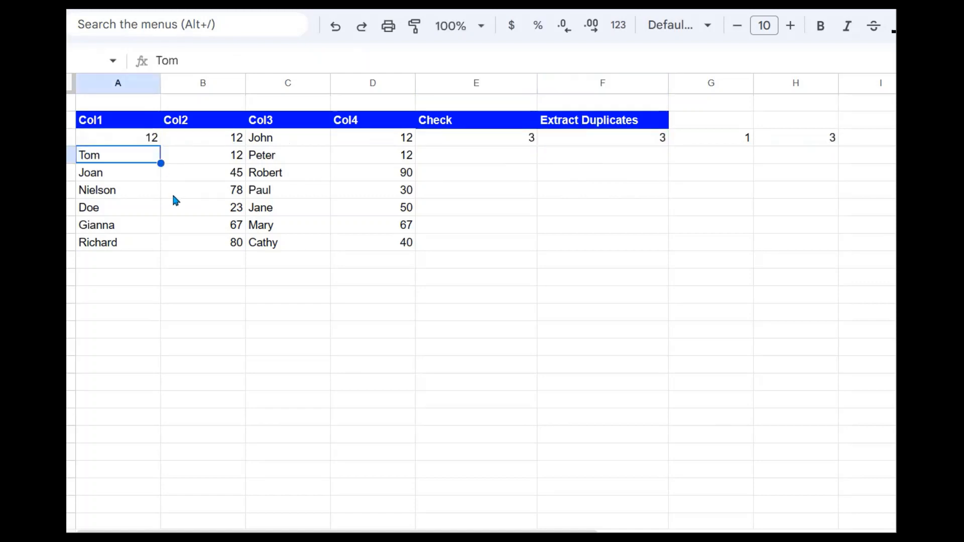
Check how the counts in E3:H3 correspond to A3:D3 when three of the entries are identical
{"action": "left_click", "coordinate": [144, 138]}
{"action": "left_click", "coordinate": [525, 137]}
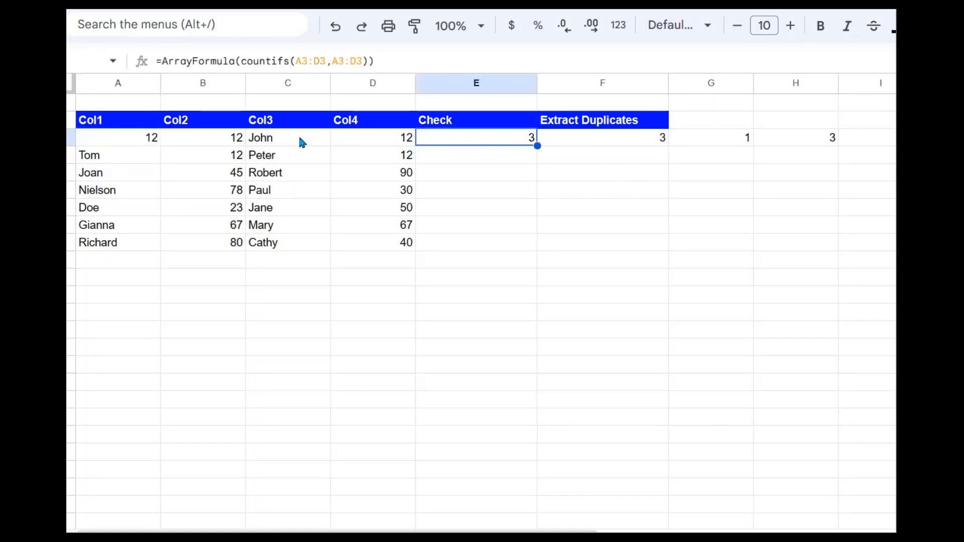
{"action": "left_click", "coordinate": [217, 144]}
{"action": "left_click", "coordinate": [635, 143]}
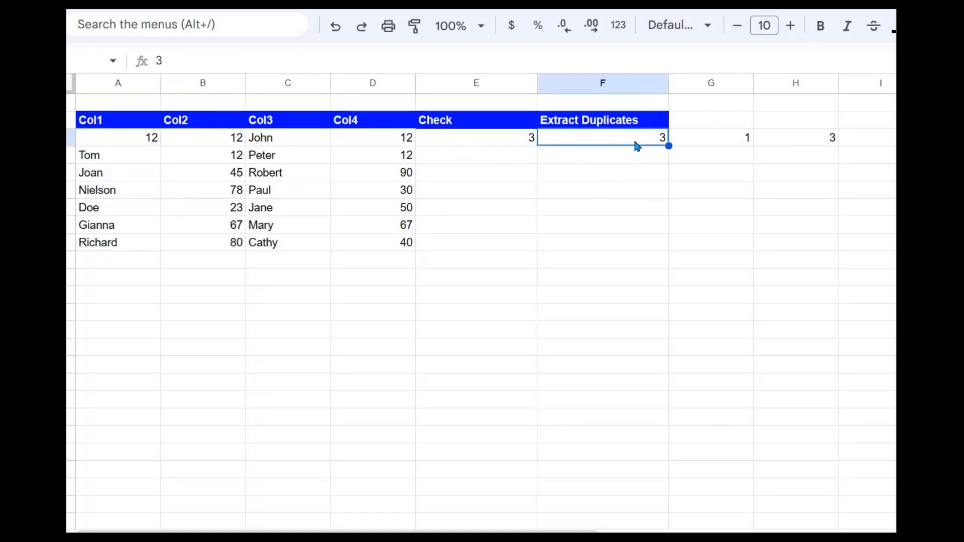
{"action": "left_click", "coordinate": [277, 143]}
{"action": "left_click", "coordinate": [747, 147]}
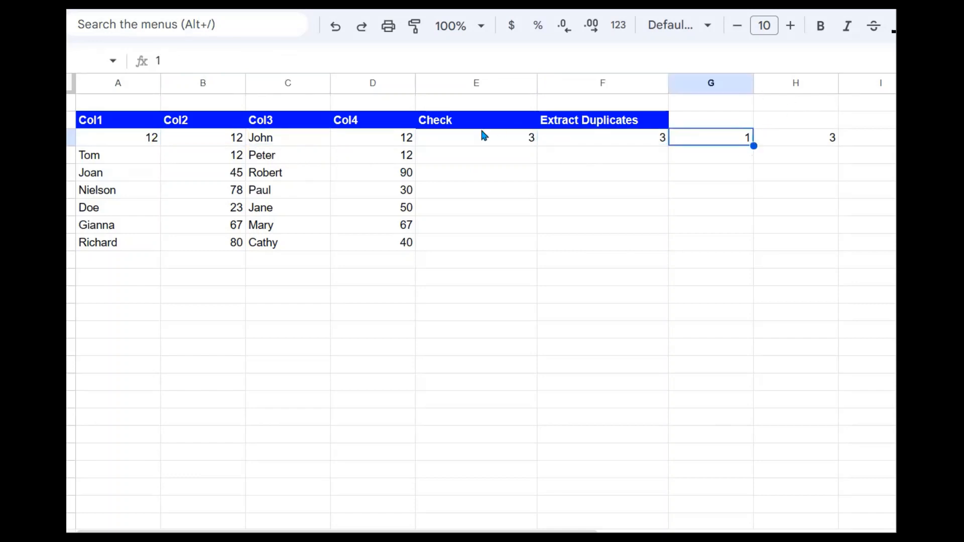
{"action": "left_click", "coordinate": [411, 144]}
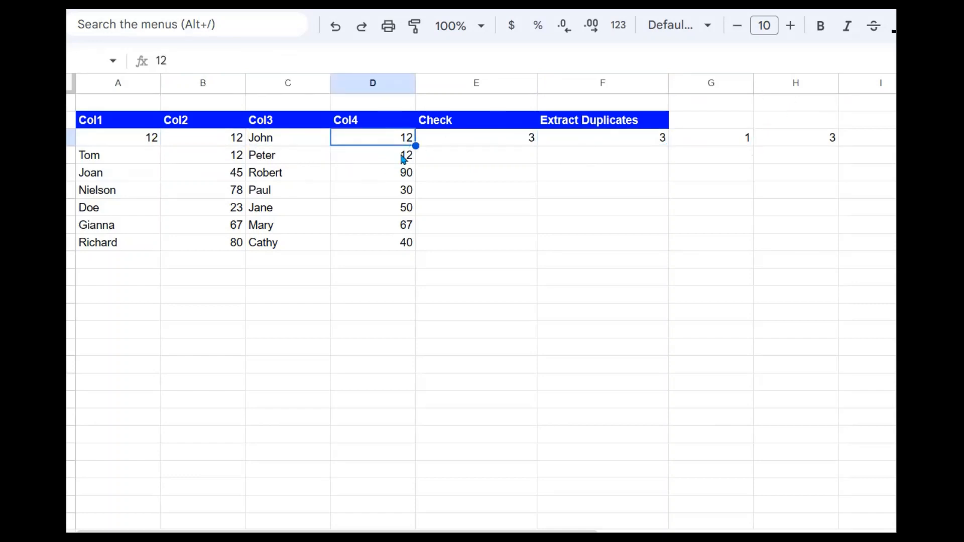
{"action": "left_click", "coordinate": [817, 145]}
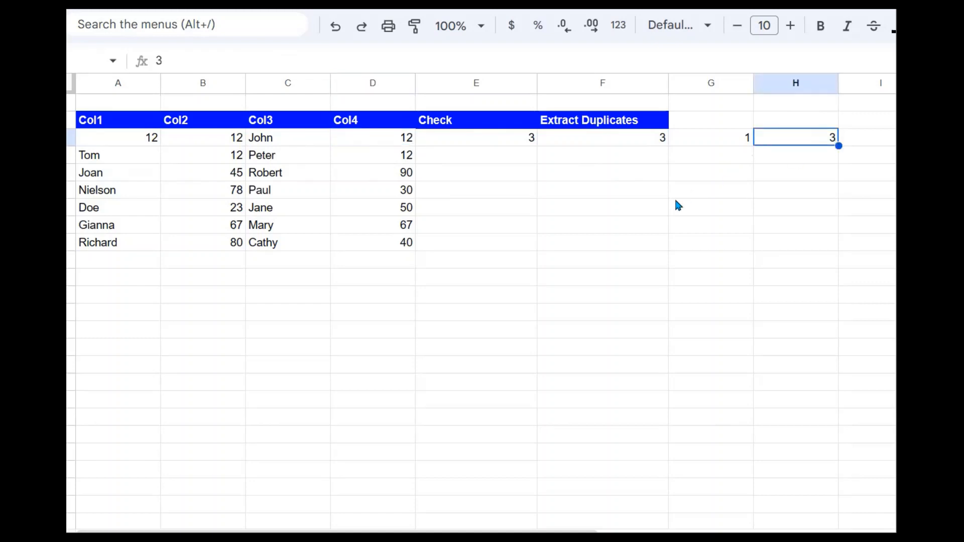
{"action": "left_click", "coordinate": [501, 137]}
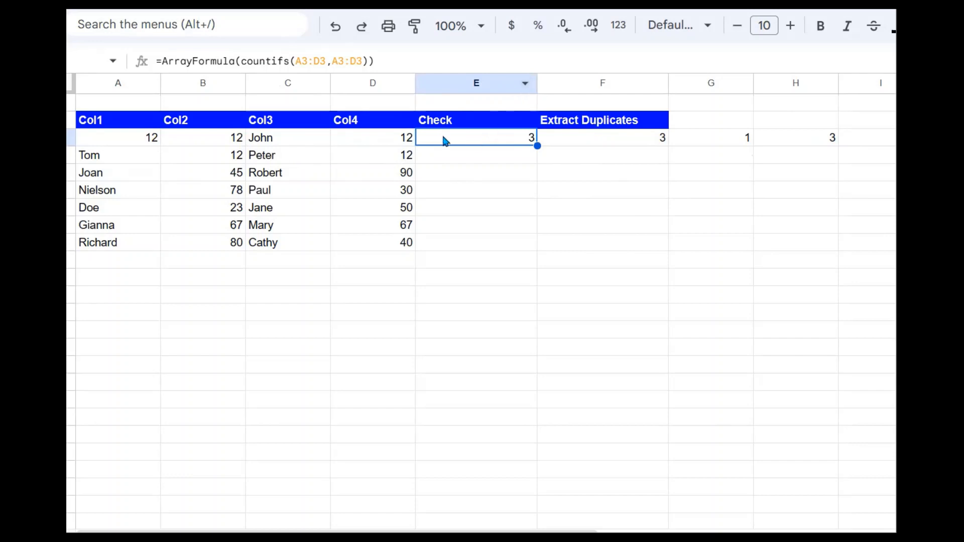
{"action": "left_click", "coordinate": [461, 155]}
{"action": "left_click", "coordinate": [261, 144]}
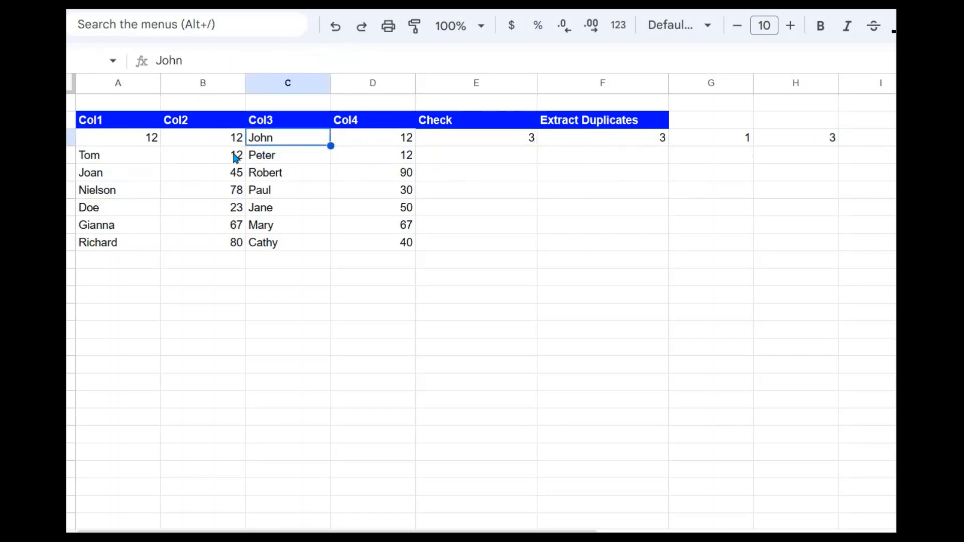
{"action": "left_click", "coordinate": [159, 140]}
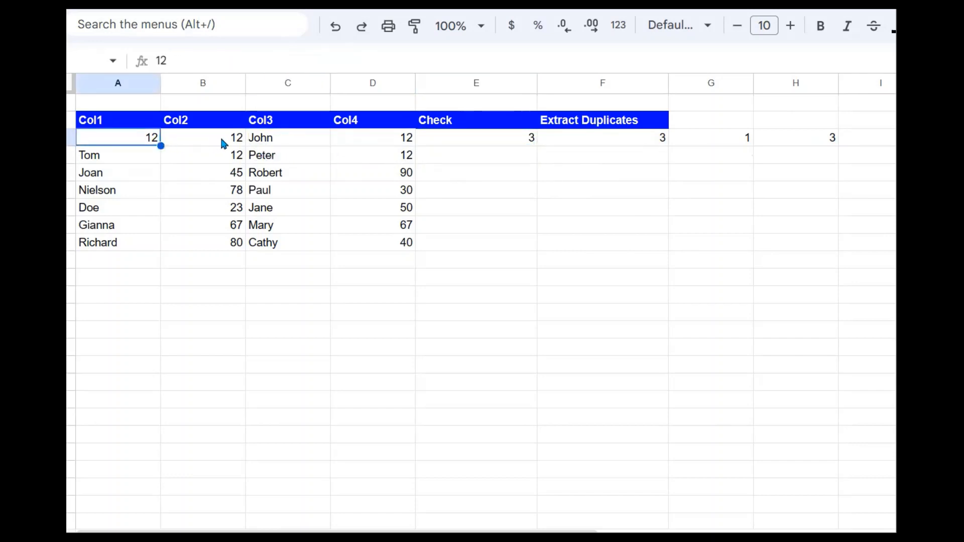
{"action": "left_click", "coordinate": [522, 141]}
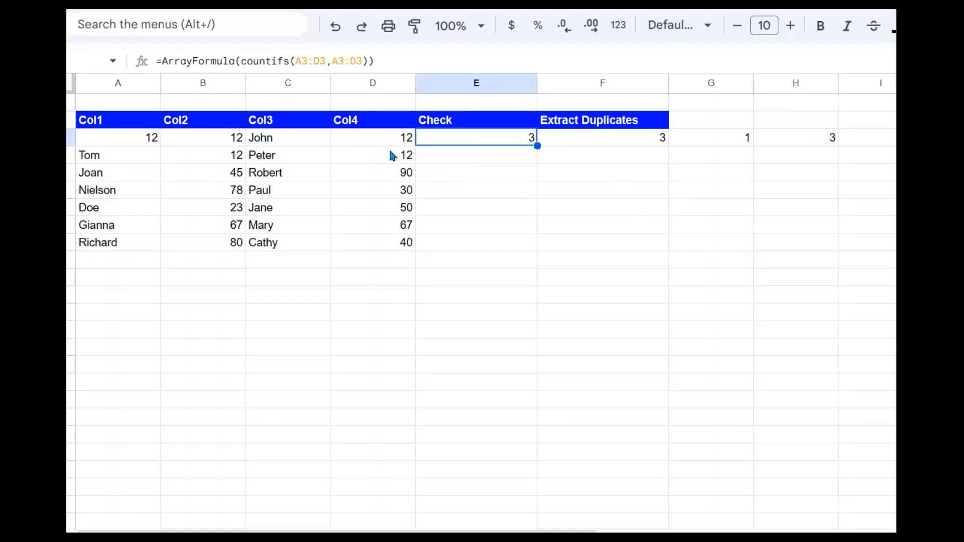
Set A3 to 13 and replace the number in B3 with a first name, making every entry in the row unique
{"action": "left_click", "coordinate": [157, 142]}
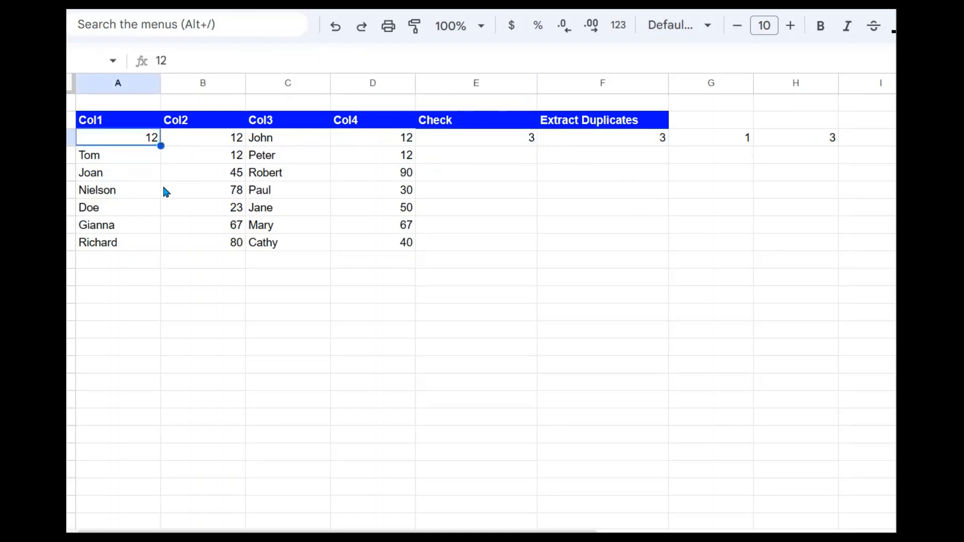
{"action": "type", "text": "13"}
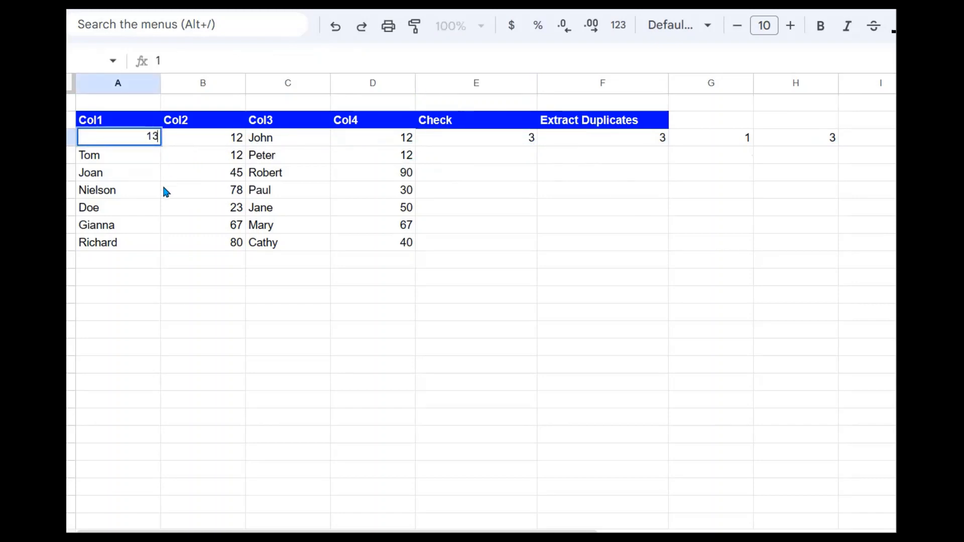
{"action": "key", "text": "Tab"}
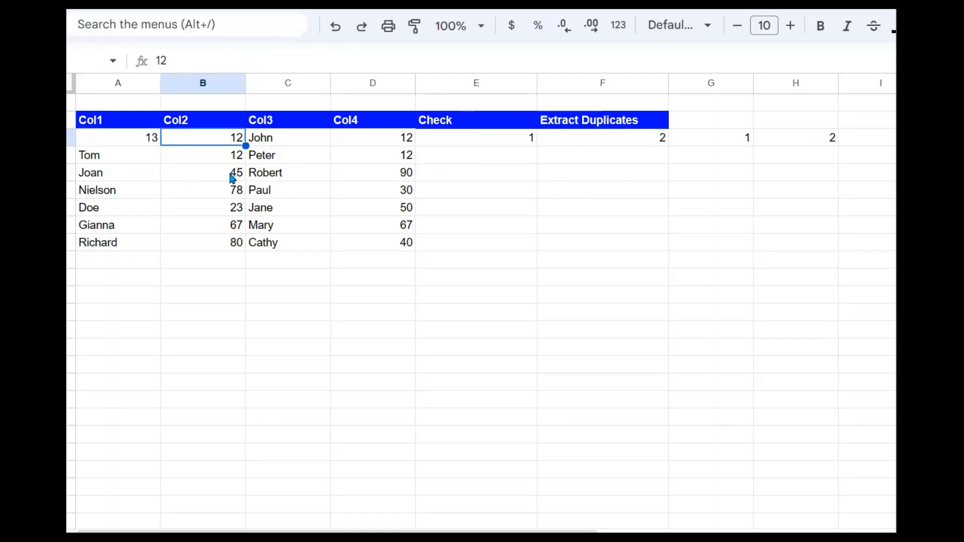
{"action": "type", "text": "peter"}
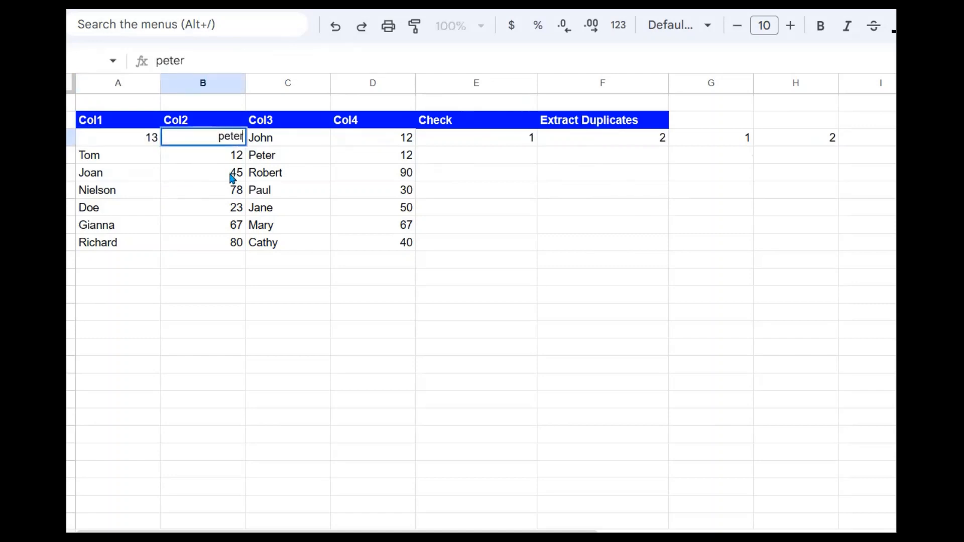
{"action": "key", "text": "Return"}
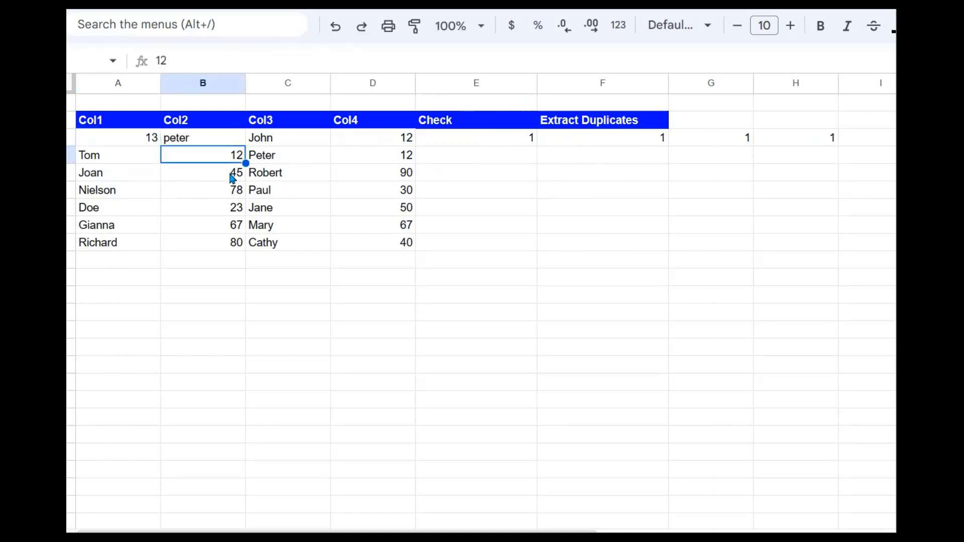
Examine the counts across E3:H3 for a row whose entries are all unique
{"action": "left_click", "coordinate": [529, 145]}
{"action": "left_click", "coordinate": [603, 142]}
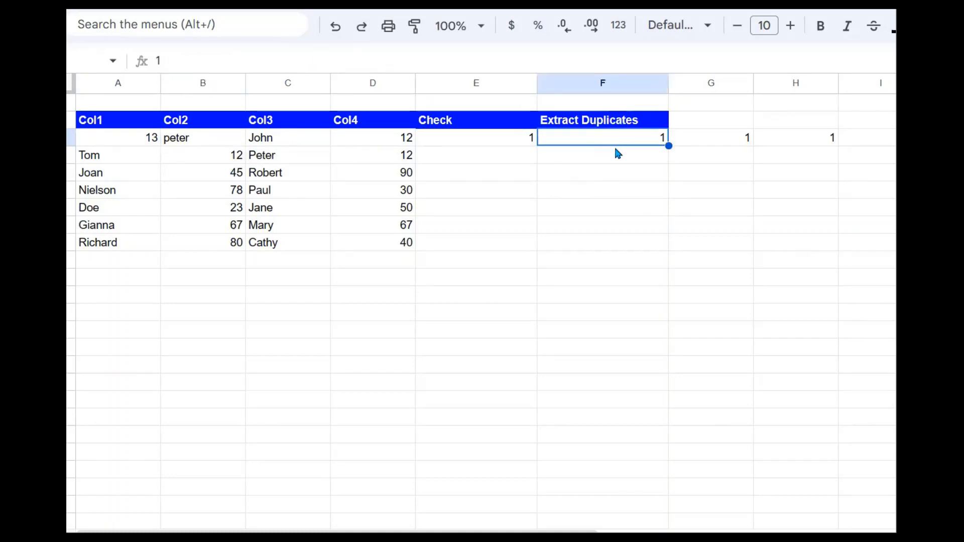
{"action": "left_click", "coordinate": [502, 139]}
{"action": "left_click", "coordinate": [581, 142]}
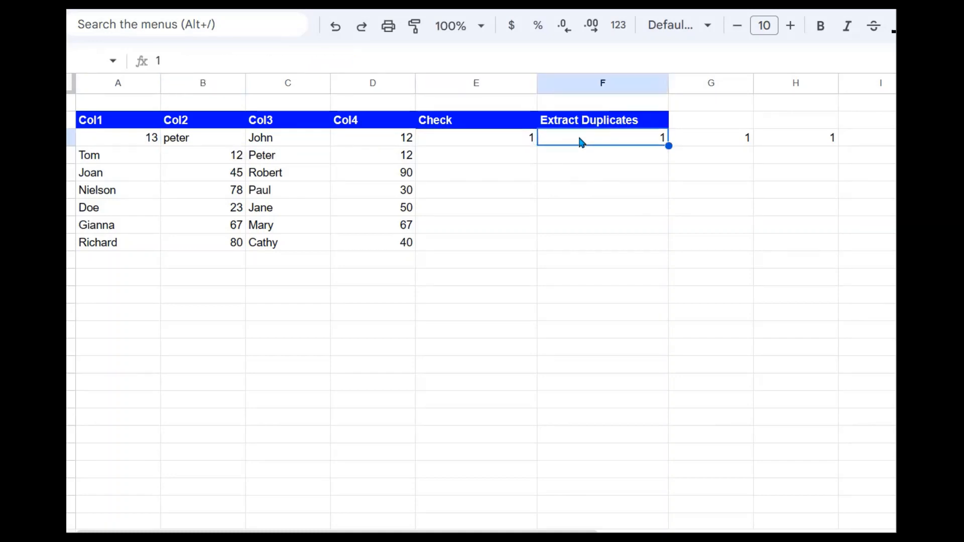
{"action": "left_click", "coordinate": [708, 137]}
{"action": "left_click", "coordinate": [827, 139]}
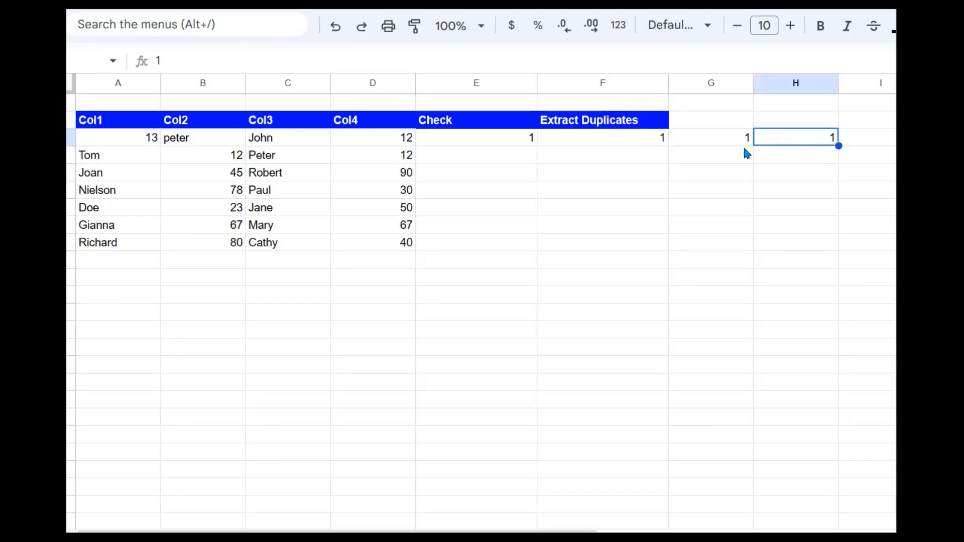
{"action": "left_click", "coordinate": [576, 159]}
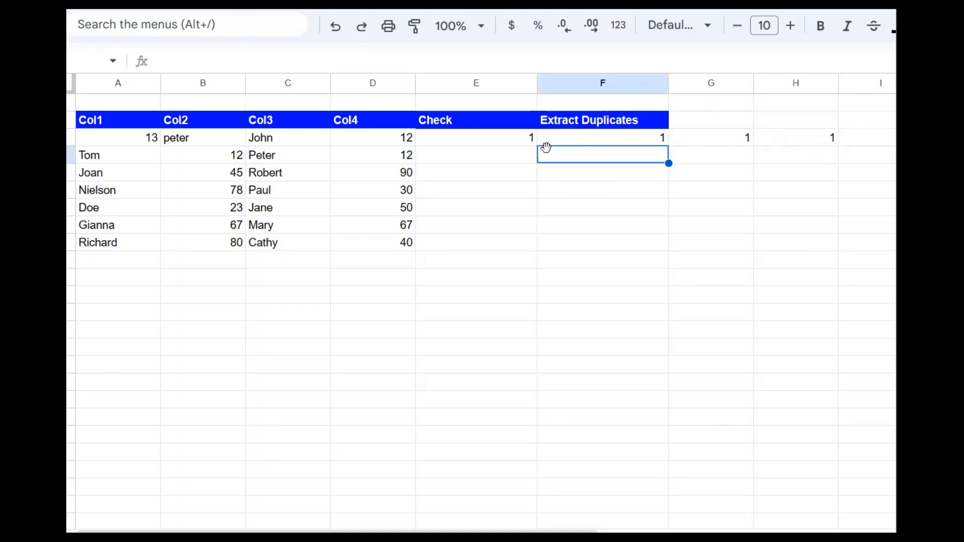
{"action": "left_click", "coordinate": [519, 140]}
{"action": "left_click", "coordinate": [598, 139]}
{"action": "left_click", "coordinate": [675, 137]}
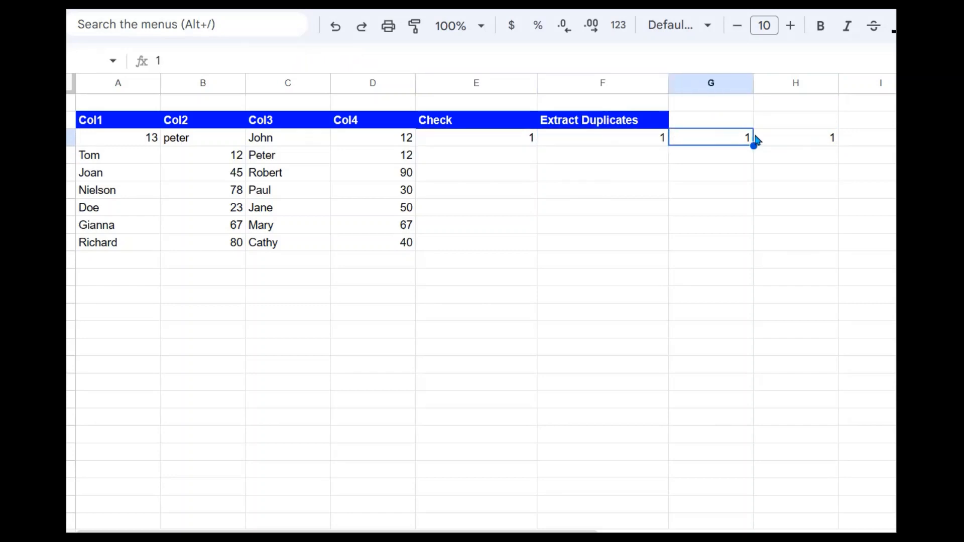
{"action": "left_click", "coordinate": [757, 140]}
{"action": "left_click_drag", "start_coordinate": [532, 141], "coordinate": [803, 143]}
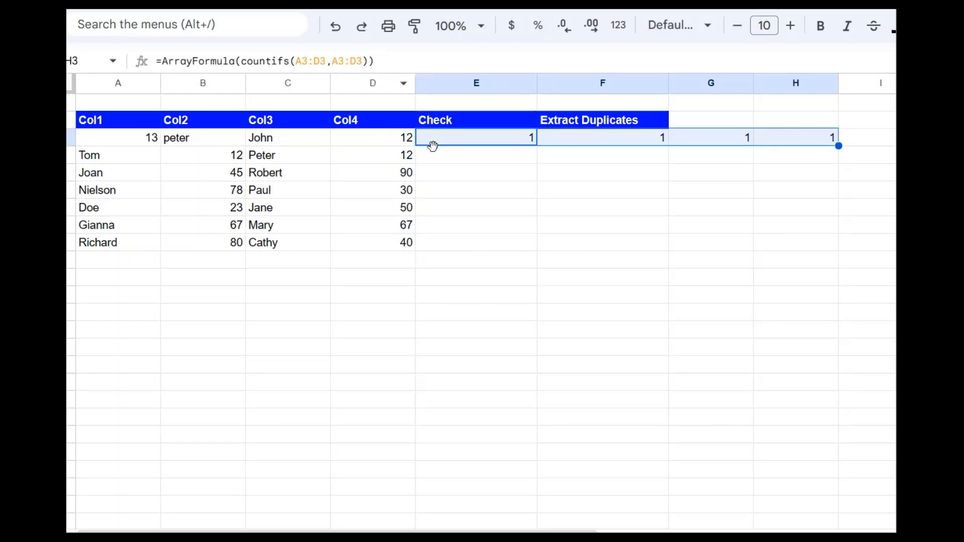
Set A3 to 12 so that it duplicates the number in D3
{"action": "key", "text": "Home"}
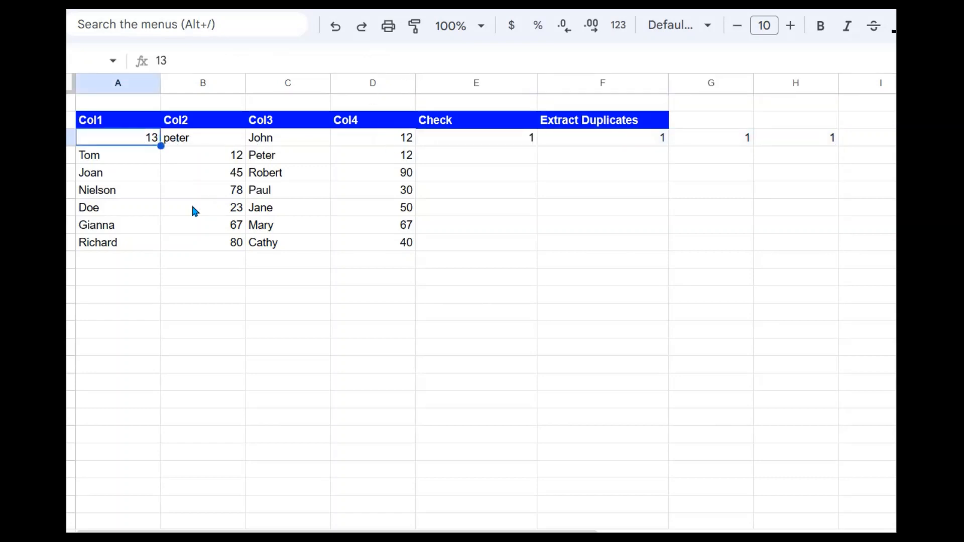
{"action": "type", "text": "12"}
{"action": "key", "text": "Return"}
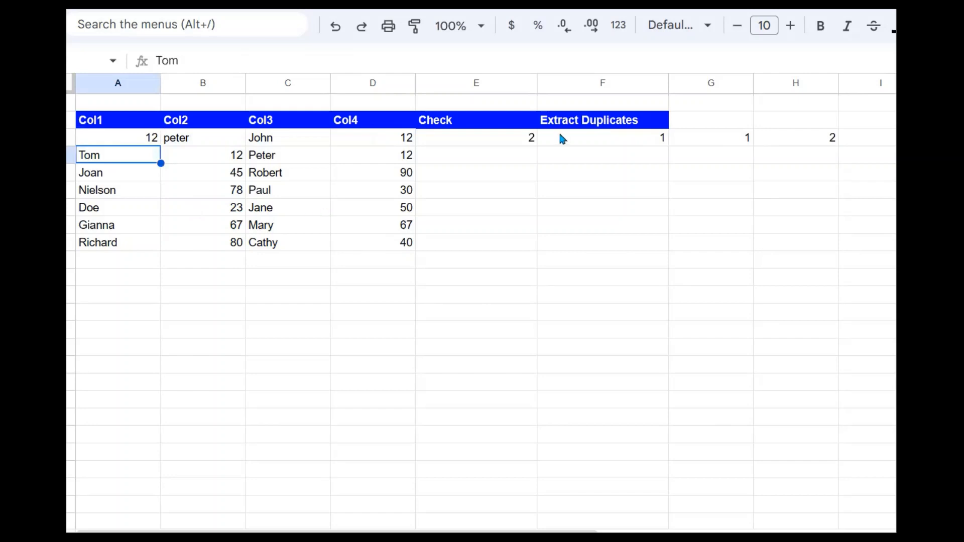
Wrap the ArrayFormula count in E3 in a SUM function so that the row's counts add up in one cell
{"action": "left_click_drag", "start_coordinate": [533, 138], "coordinate": [802, 134]}
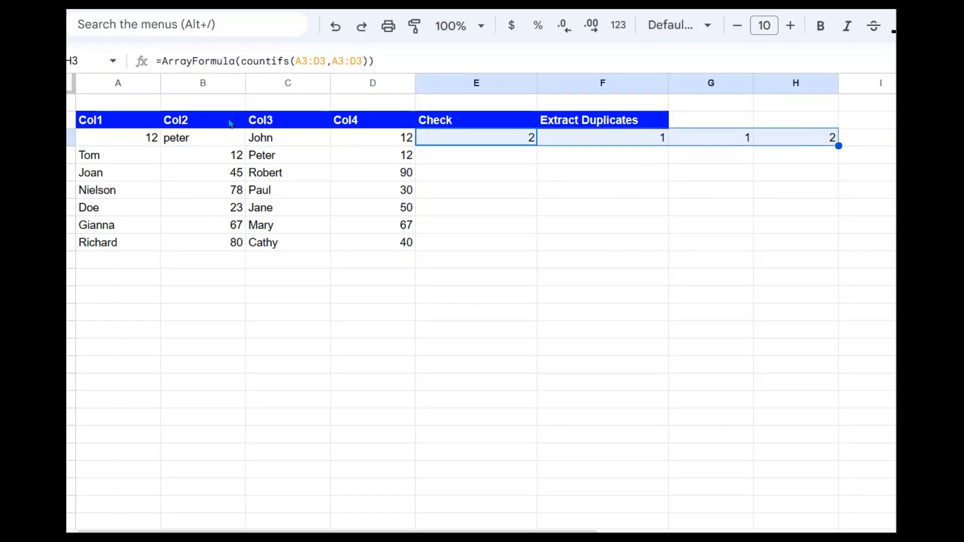
{"action": "left_click", "coordinate": [162, 60]}
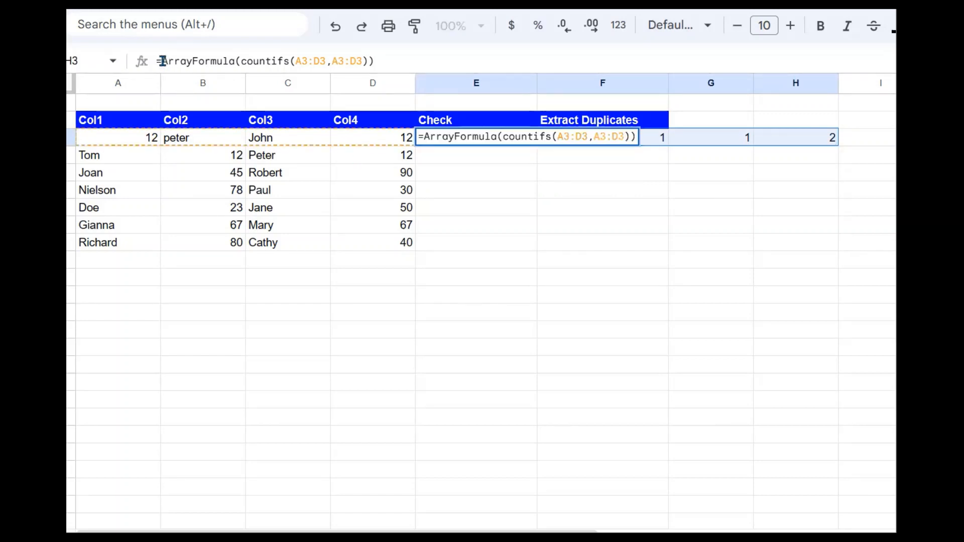
{"action": "type", "text": "sum("}
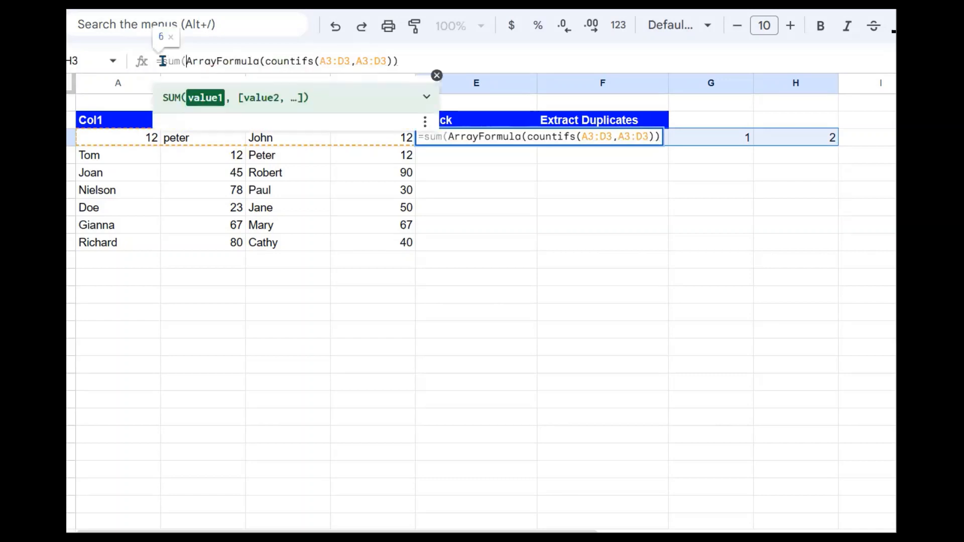
{"action": "left_click", "coordinate": [423, 66]}
{"action": "type", "text": ")"}
{"action": "key", "text": "Return"}
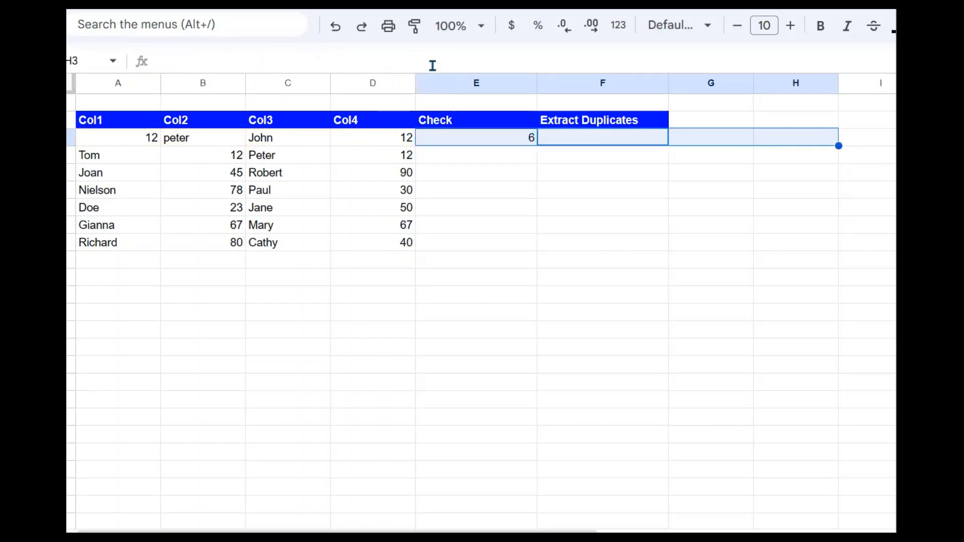
{"action": "left_click", "coordinate": [516, 140]}
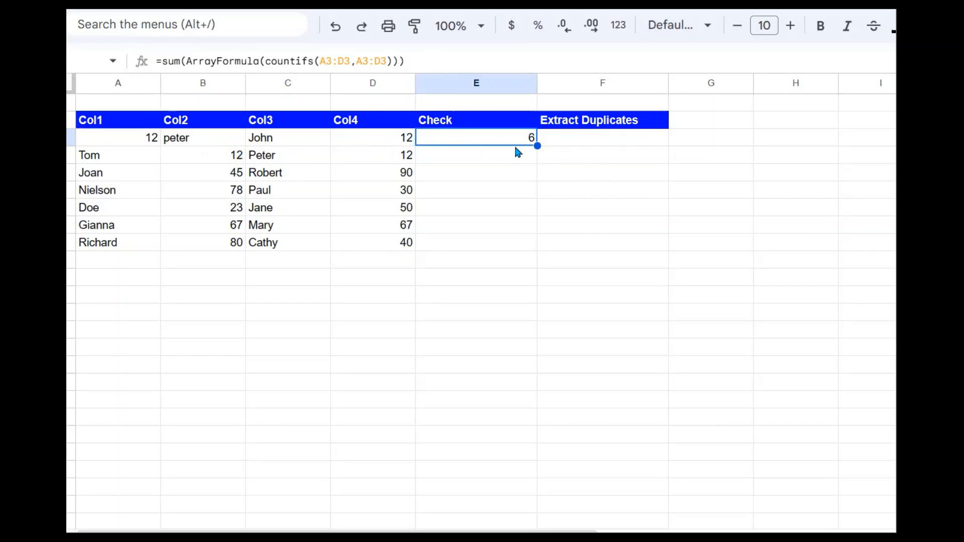
Set A3 to 13 to test the sum in E3 on a row whose entries are all unique
{"action": "left_click", "coordinate": [152, 139]}
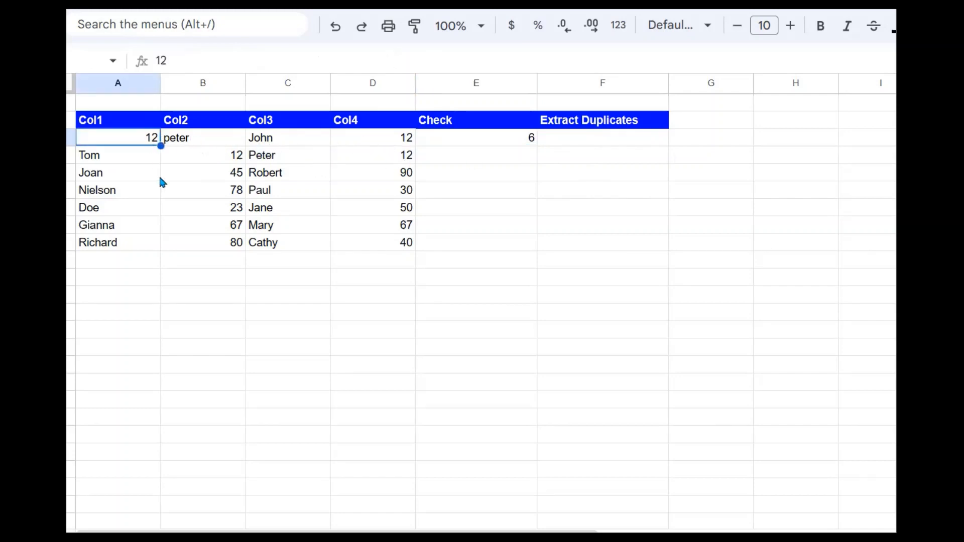
{"action": "key", "text": "BackSpace"}
{"action": "type", "text": "13"}
{"action": "key", "text": "Return"}
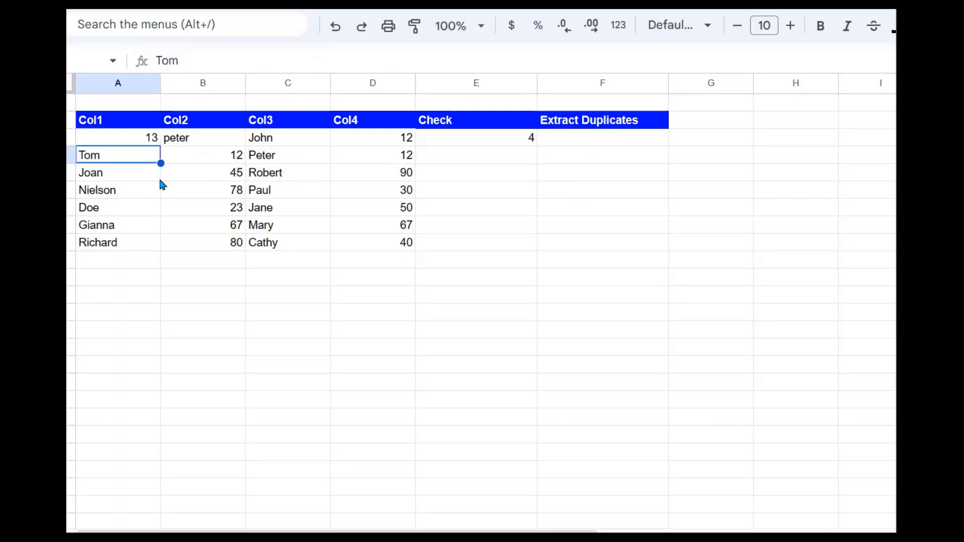
Wrap the E3 sum in an IF function that tests for greater than 4 and returns "Duplicates Exist" when true
{"action": "left_click", "coordinate": [509, 135]}
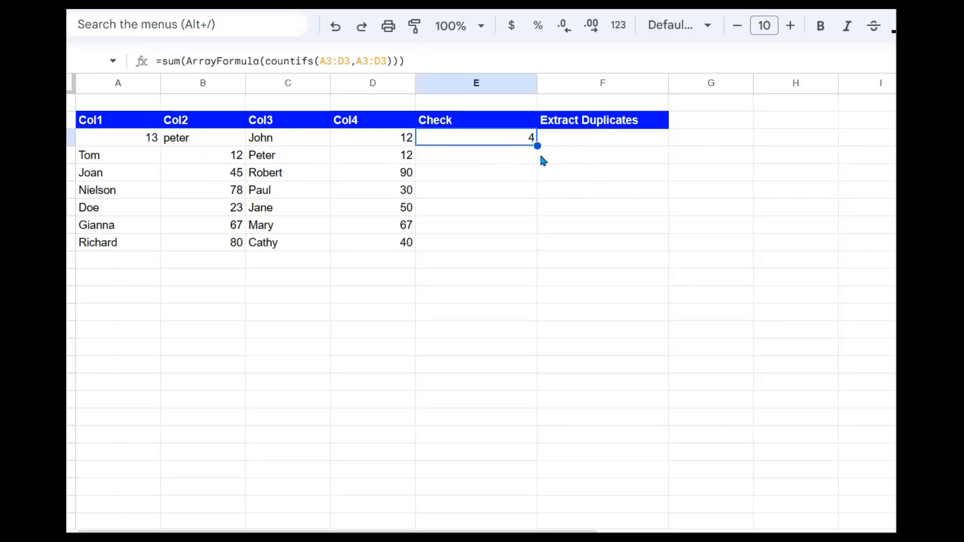
{"action": "left_click", "coordinate": [163, 65]}
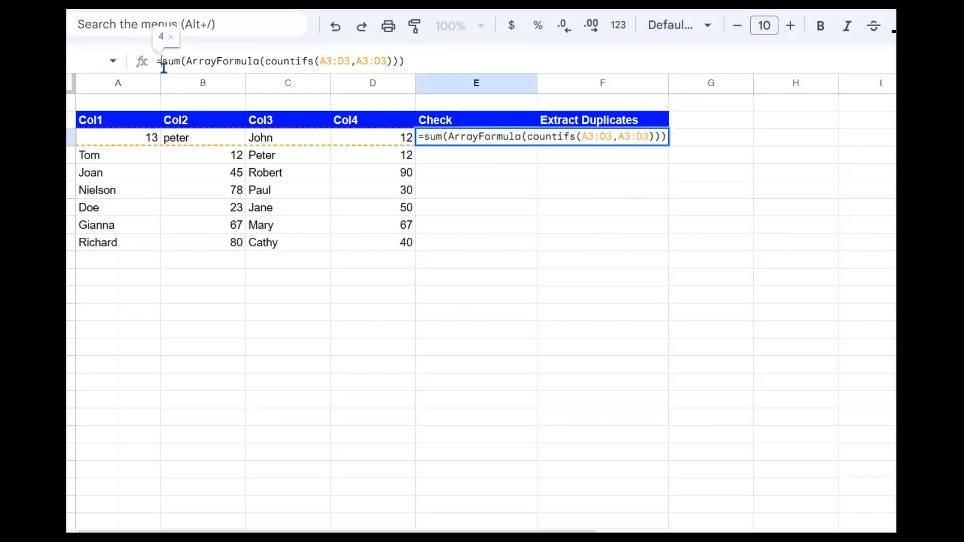
{"action": "type", "text": "if("}
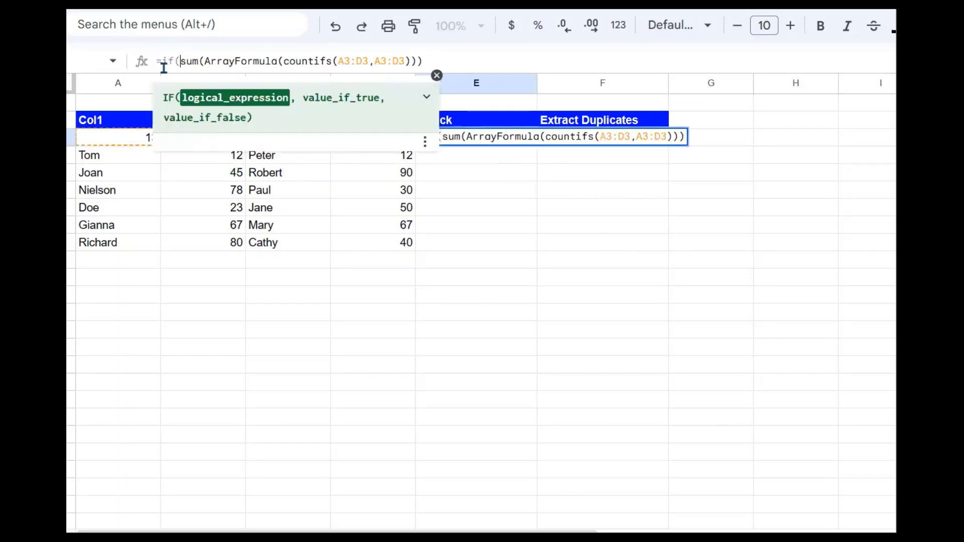
{"action": "left_click", "coordinate": [445, 59]}
{"action": "type", "text": ">"}
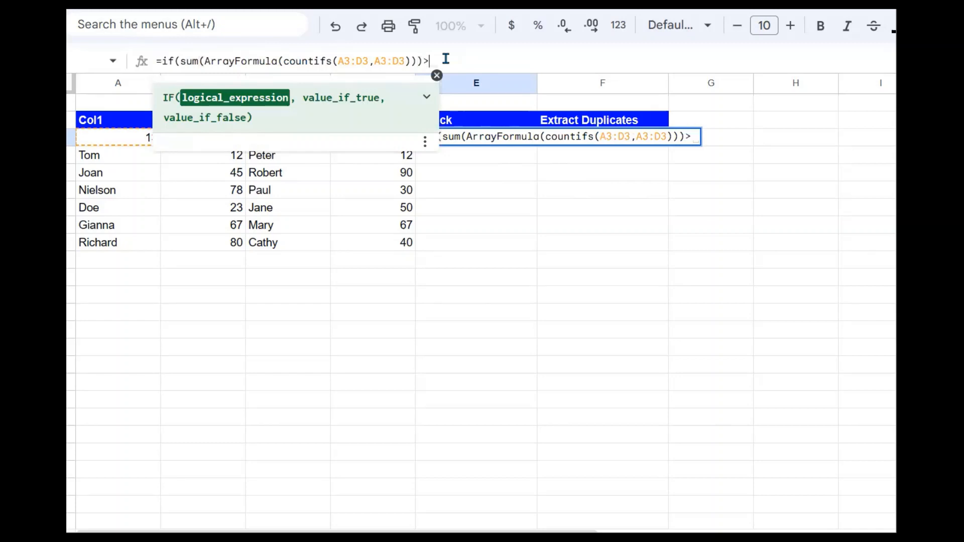
{"action": "type", "text": "4,\"D"}
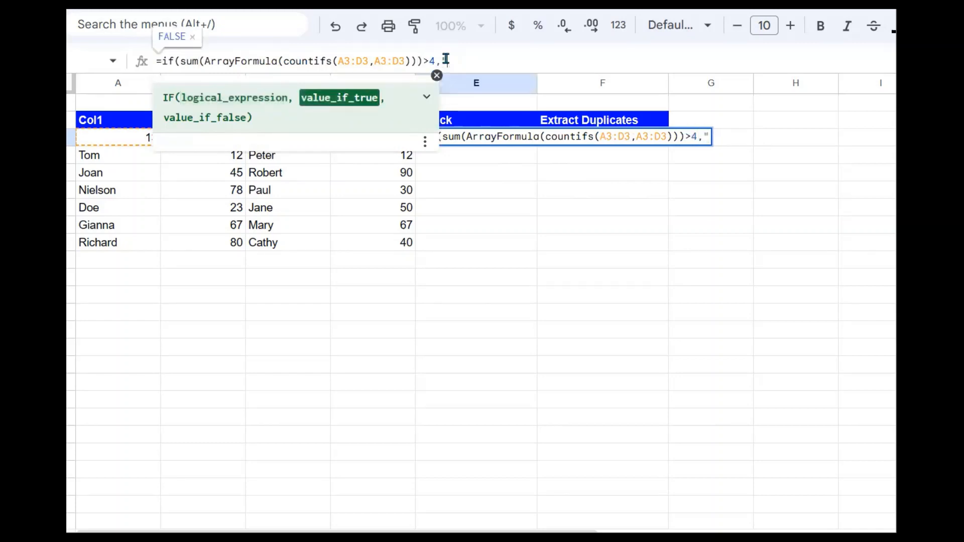
{"action": "type", "text": "uplic"}
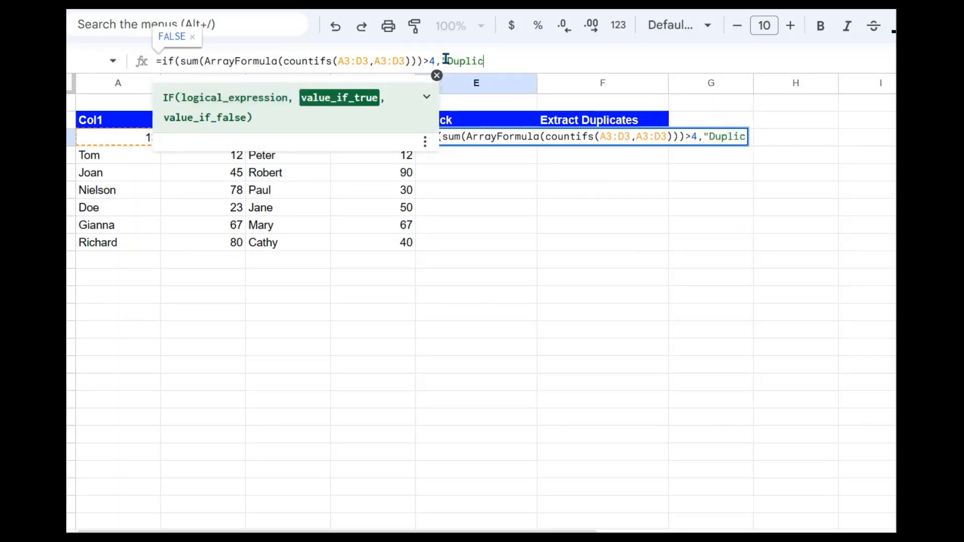
{"action": "type", "text": "ates"}
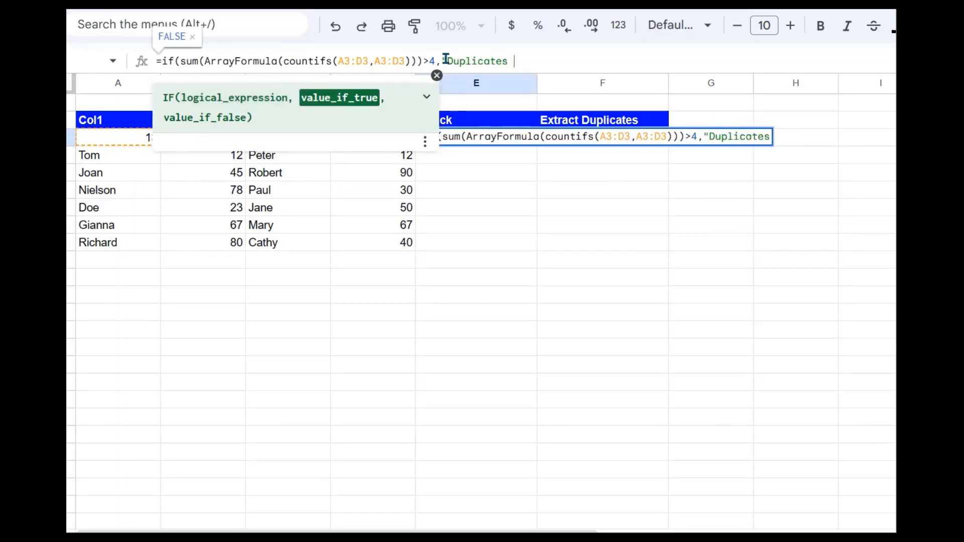
{"action": "type", "text": " Exist"}
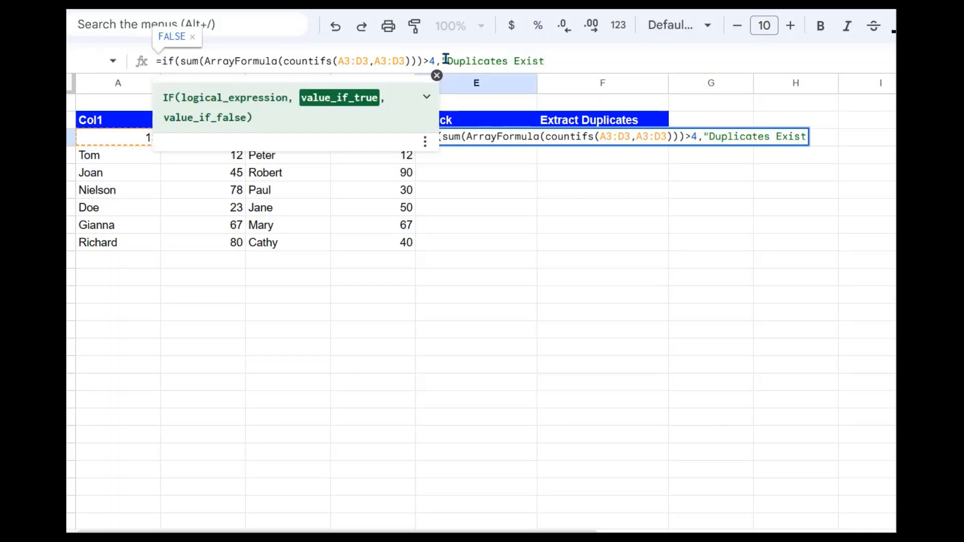
{"action": "type", "text": "\","}
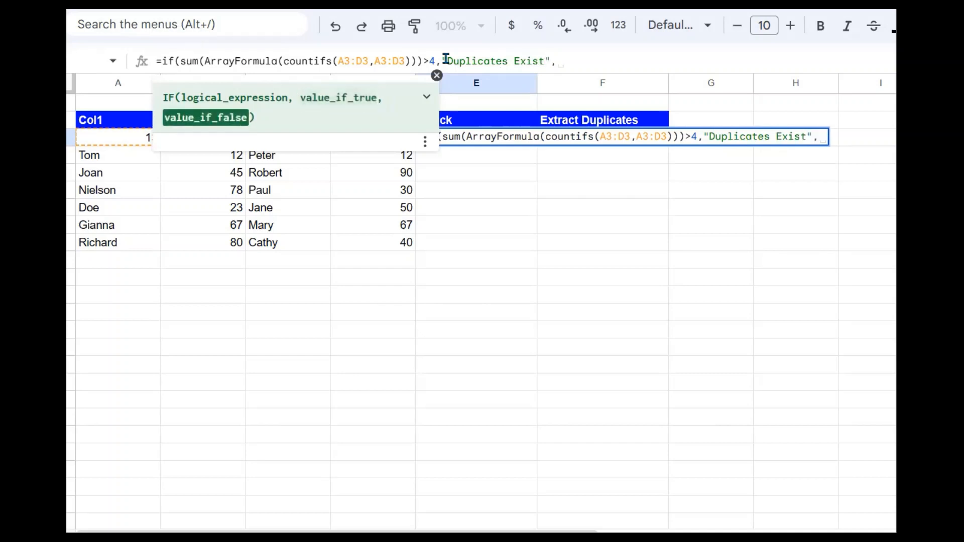
Complete the IF formula in E3 with "No duplicates" as the value if false
{"action": "type", "text": "\"No "}
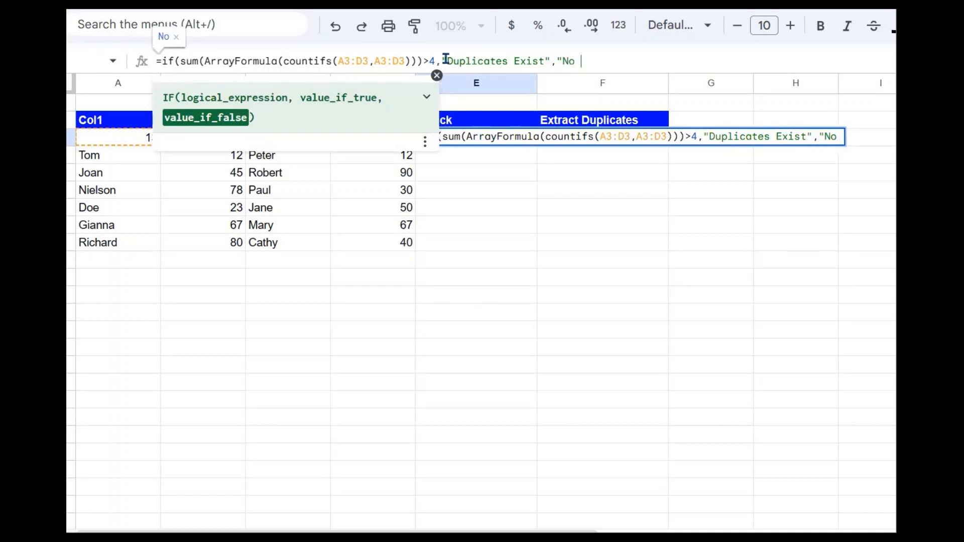
{"action": "type", "text": "dupli"}
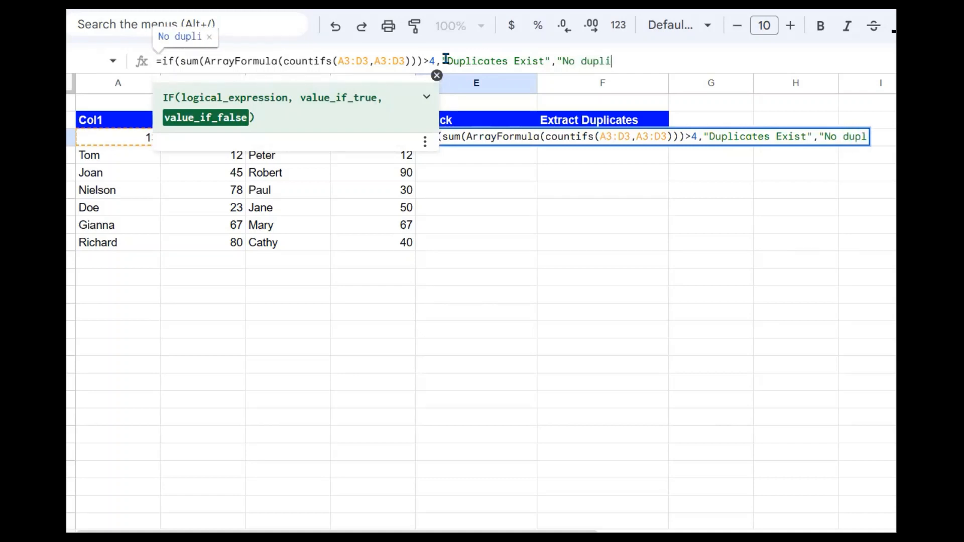
{"action": "type", "text": "cates"}
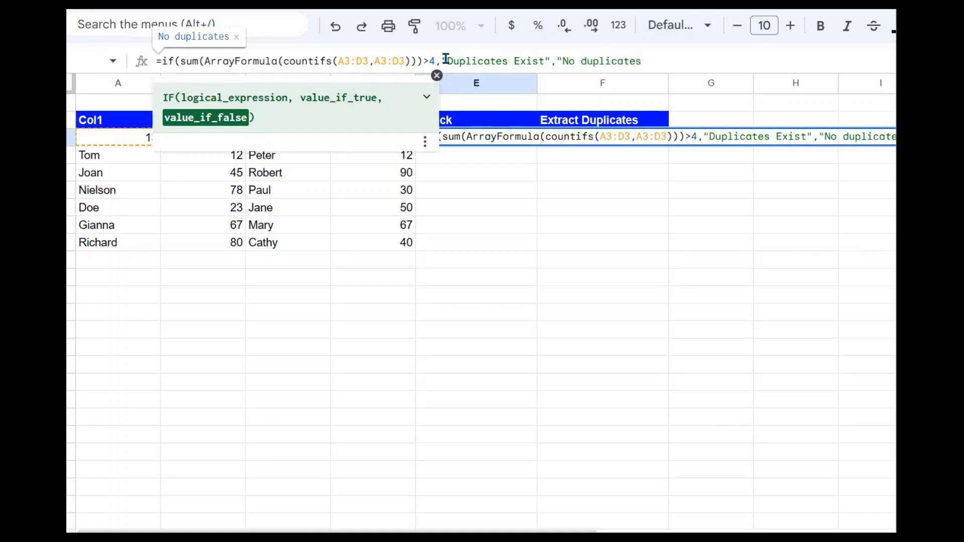
{"action": "type", "text": "\")"}
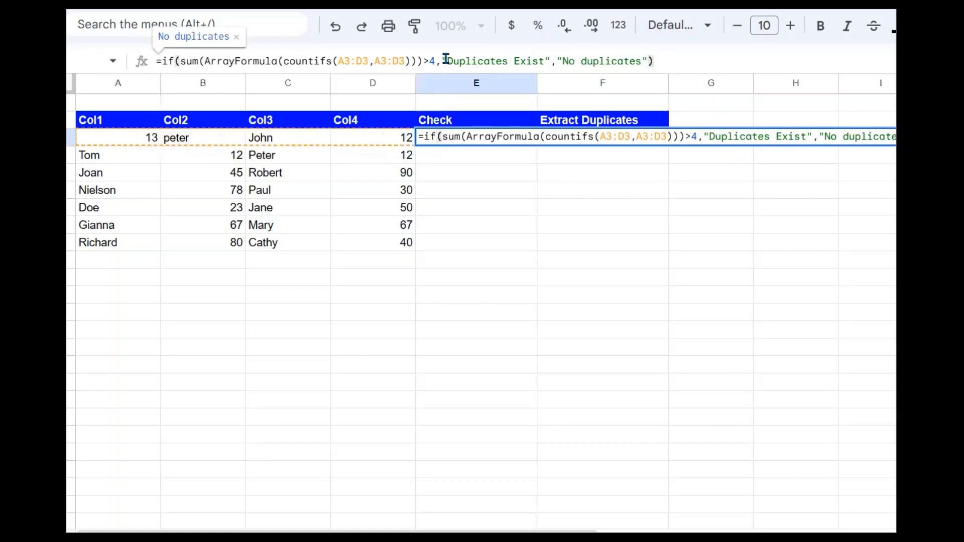
{"action": "key", "text": "Return"}
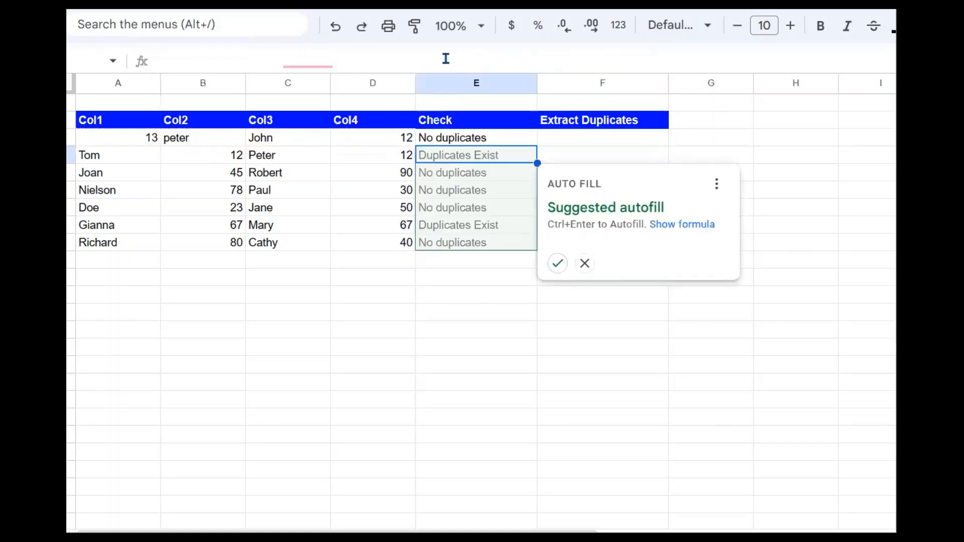
Accept the suggested autofill to extend the Check formula through E4:E9
{"action": "left_click", "coordinate": [557, 263]}
{"action": "left_click", "coordinate": [529, 284]}
{"action": "left_click", "coordinate": [580, 242]}
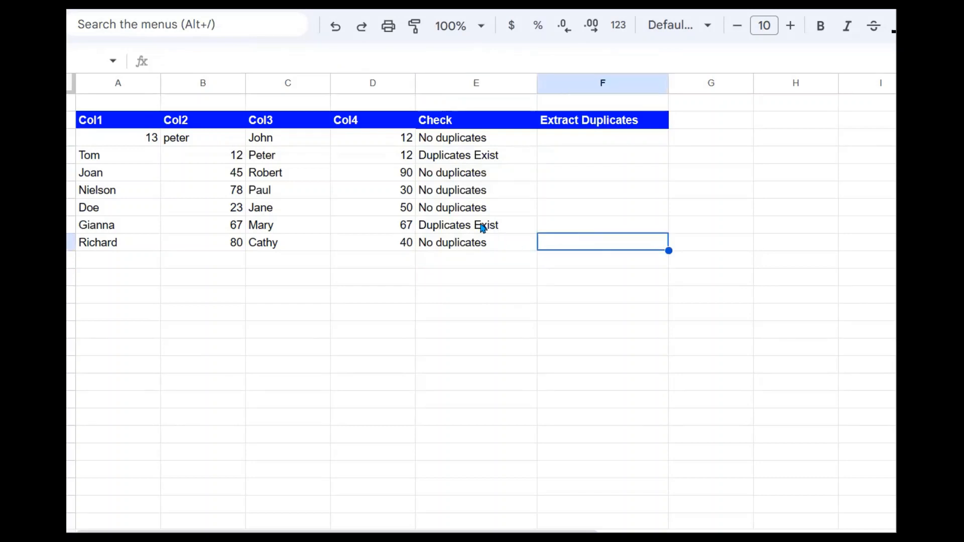
Compare each entry in A3:D3 with the Check result in E3
{"action": "left_click", "coordinate": [164, 142]}
{"action": "left_click", "coordinate": [316, 144]}
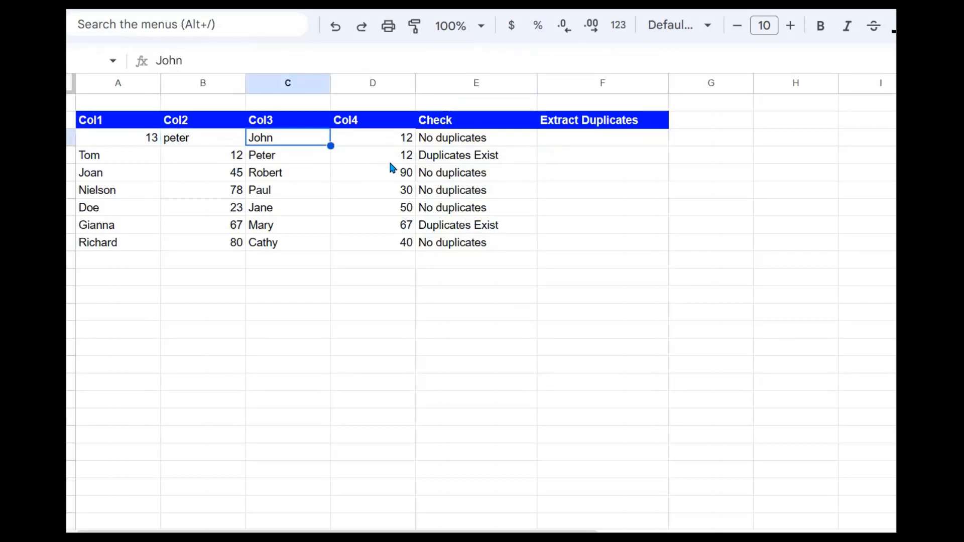
{"action": "left_click", "coordinate": [156, 147]}
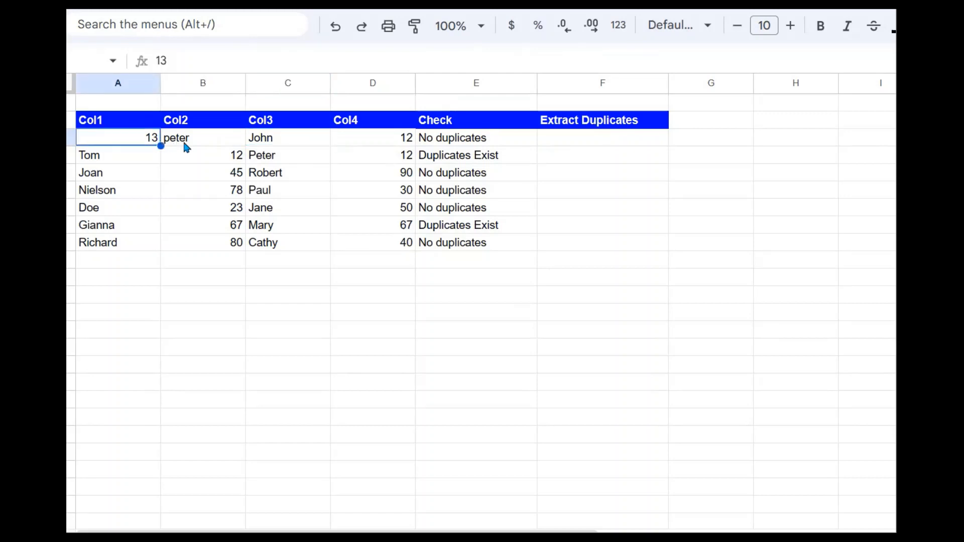
{"action": "left_click", "coordinate": [188, 146]}
{"action": "left_click", "coordinate": [326, 141]}
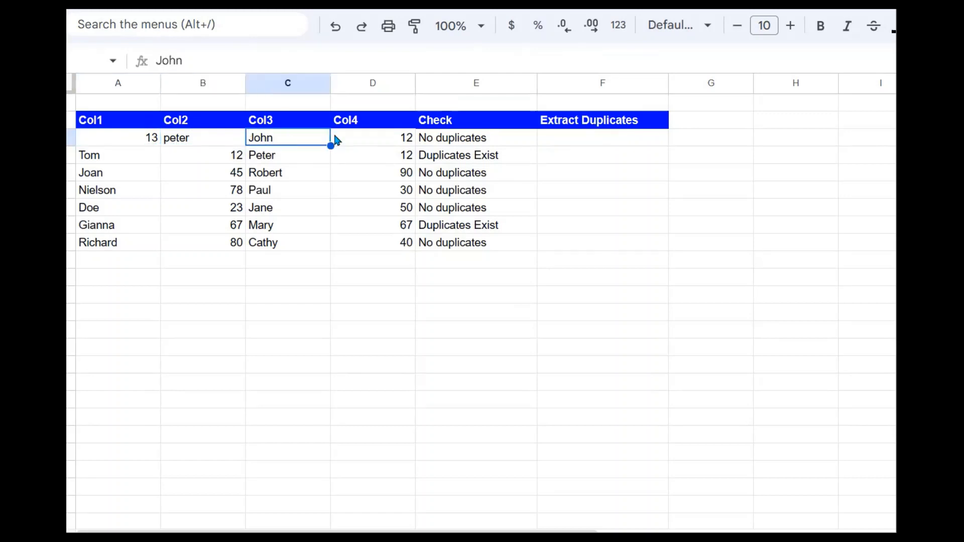
{"action": "left_click", "coordinate": [387, 136]}
{"action": "left_click", "coordinate": [467, 142]}
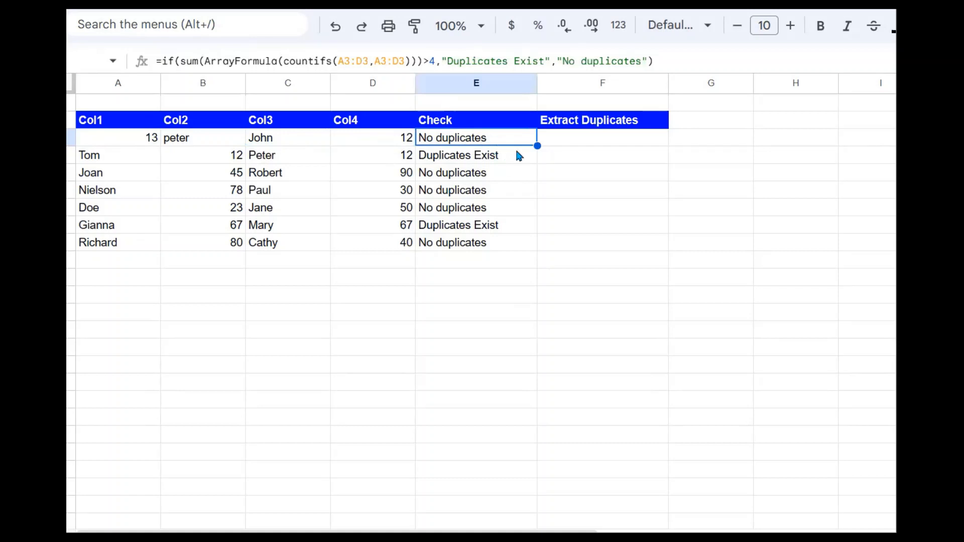
Set A3 to 12 so that it matches D3, and check the result in E3
{"action": "left_click", "coordinate": [143, 146]}
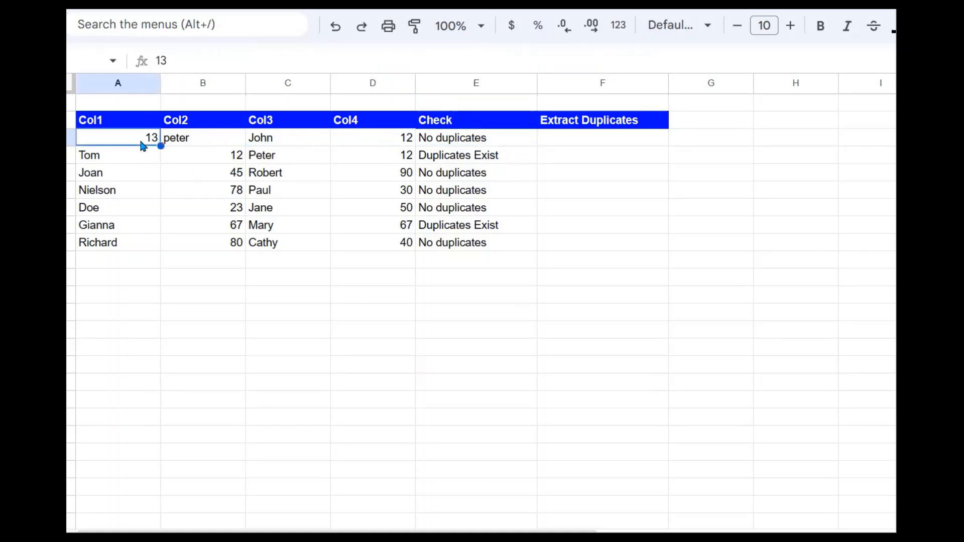
{"action": "type", "text": "12"}
{"action": "key", "text": "Return"}
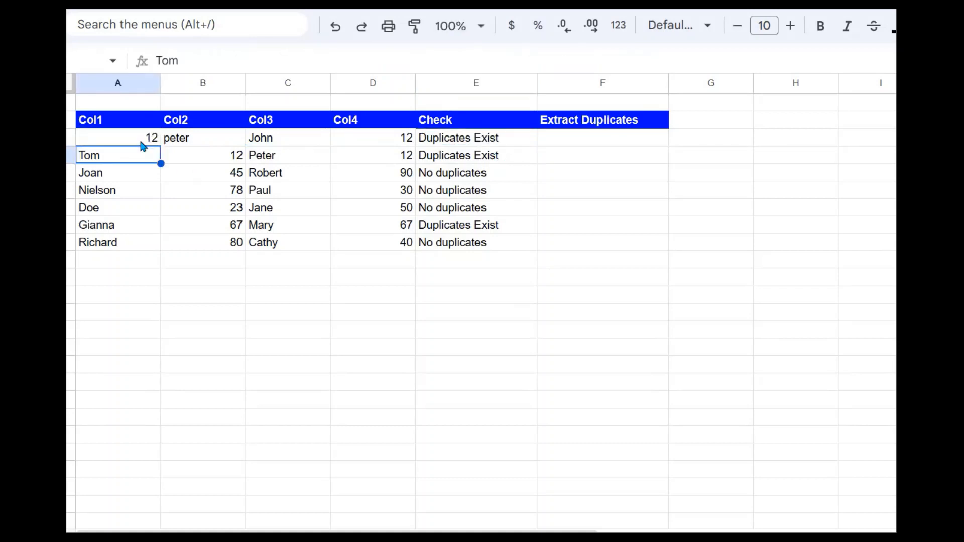
{"action": "left_click", "coordinate": [442, 144]}
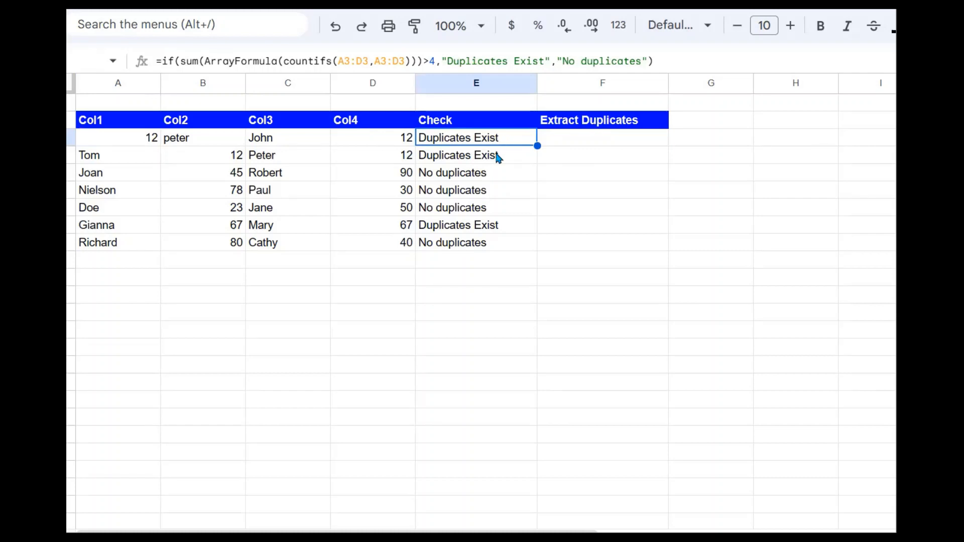
Compare the entries in rows 4 and 5 with their Check results, and inspect the formulas in E4 and E8
{"action": "left_click", "coordinate": [295, 157]}
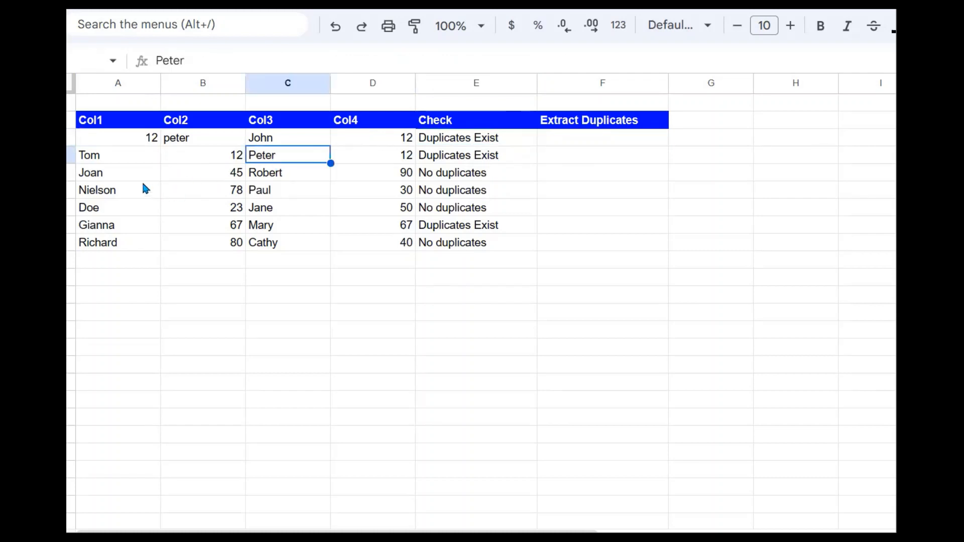
{"action": "left_click_drag", "start_coordinate": [107, 181], "coordinate": [409, 177]}
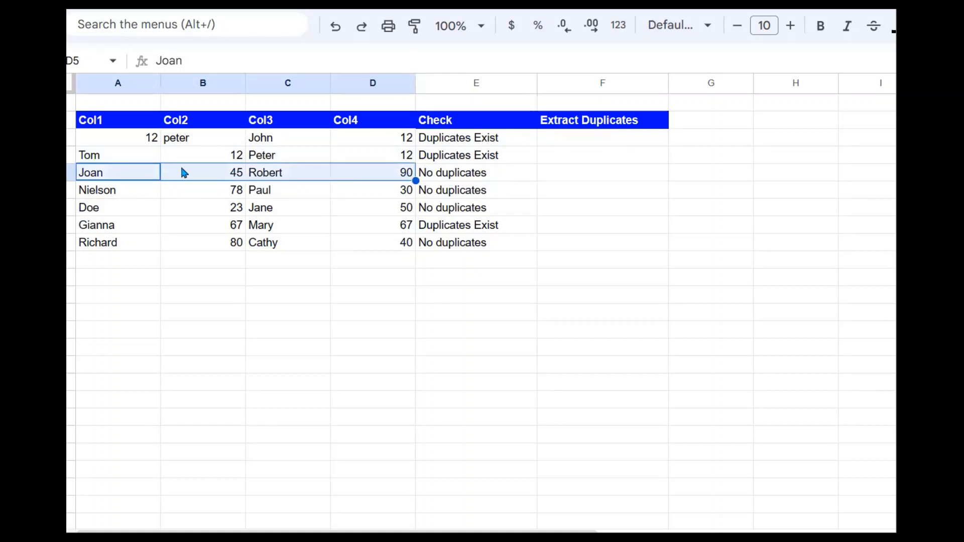
{"action": "left_click_drag", "start_coordinate": [151, 159], "coordinate": [377, 156]}
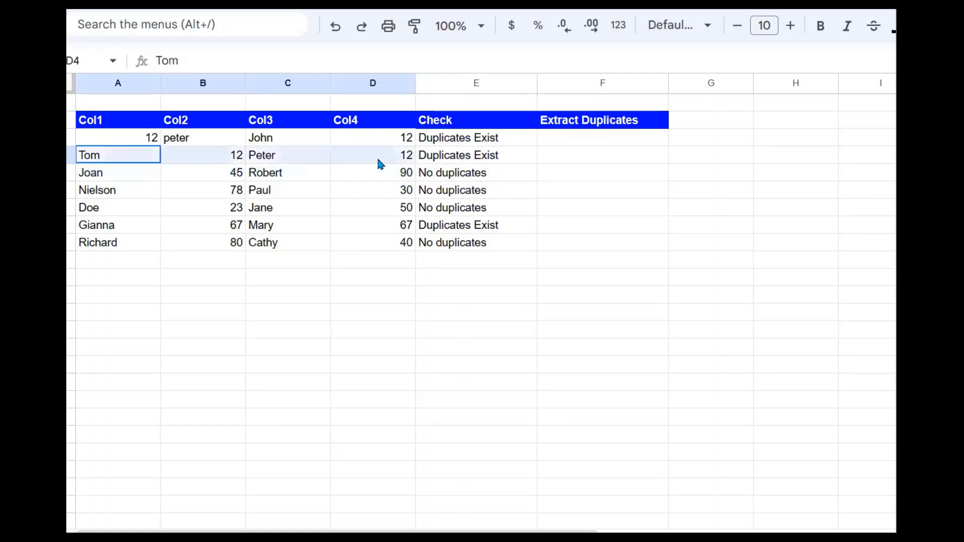
{"action": "left_click", "coordinate": [226, 158]}
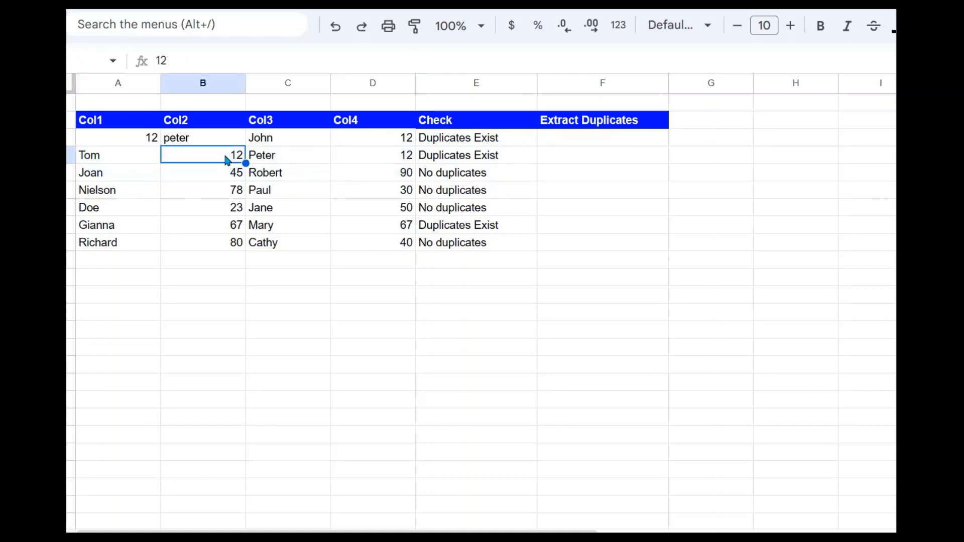
{"action": "left_click", "coordinate": [486, 160]}
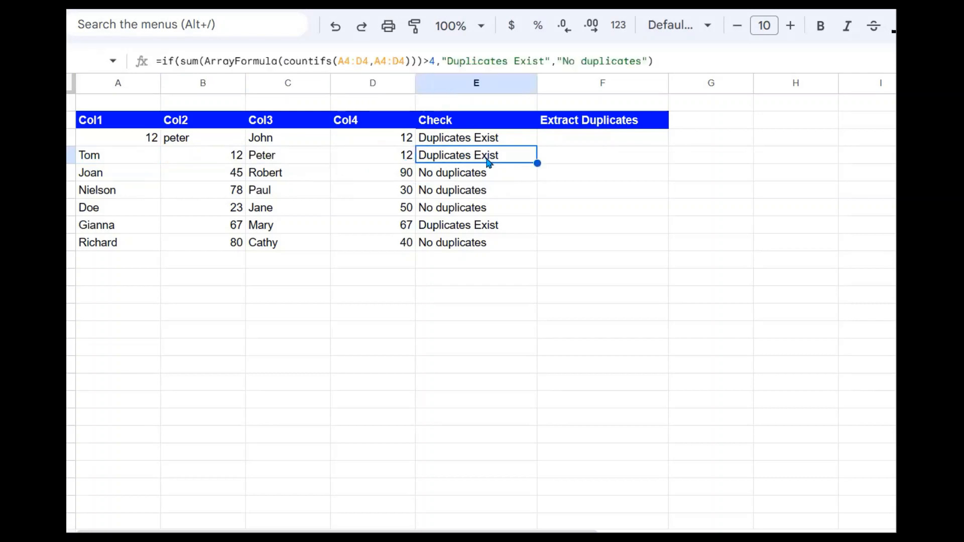
{"action": "left_click", "coordinate": [459, 225]}
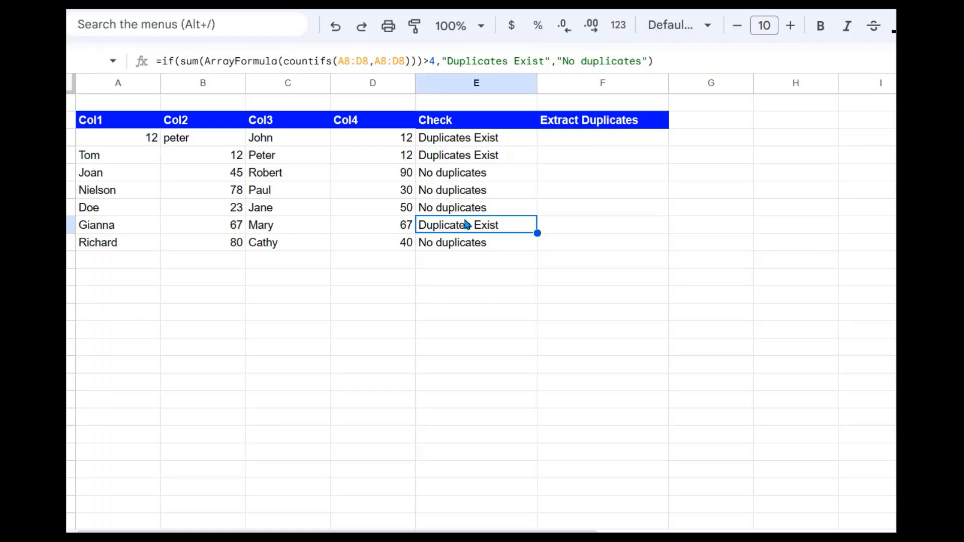
{"action": "left_click", "coordinate": [597, 139]}
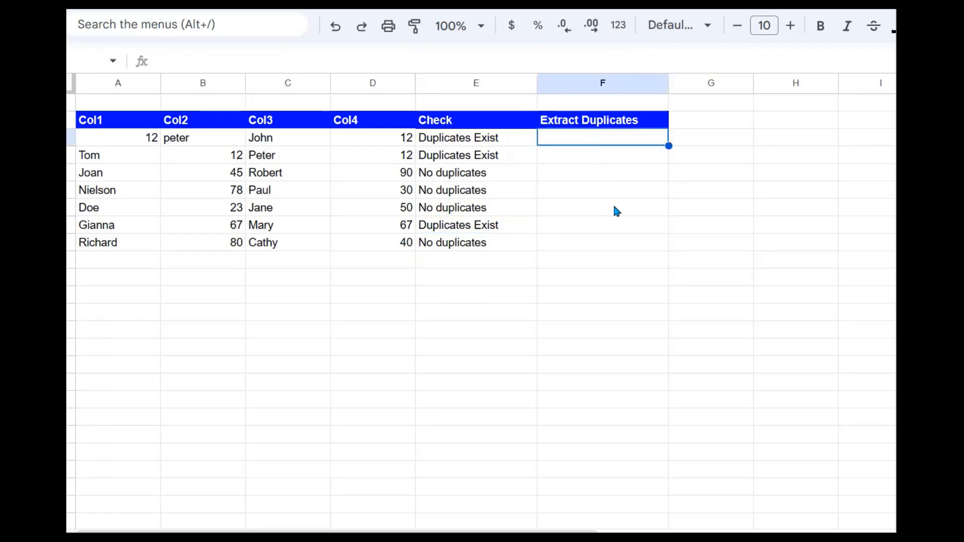
{"action": "left_click", "coordinate": [512, 142]}
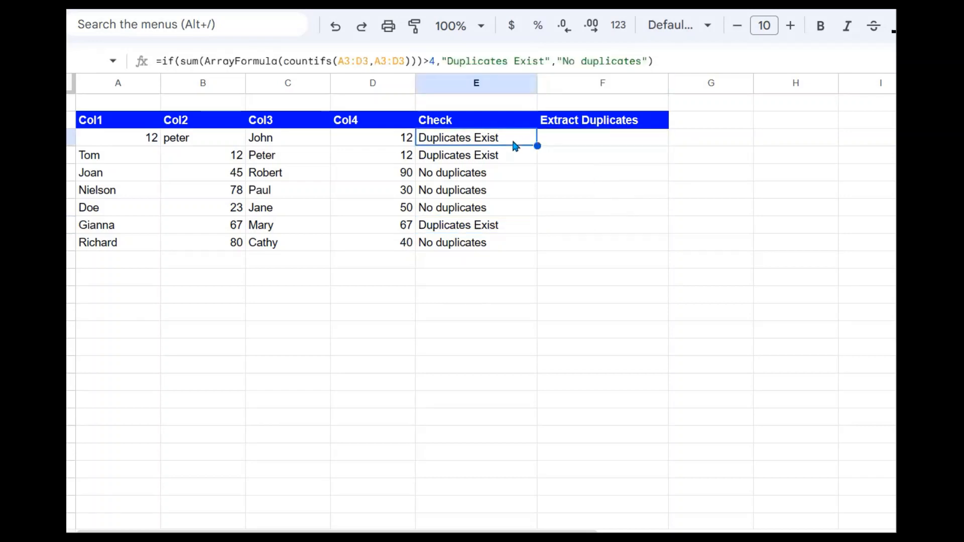
{"action": "left_click", "coordinate": [603, 143]}
{"action": "left_click", "coordinate": [603, 196]}
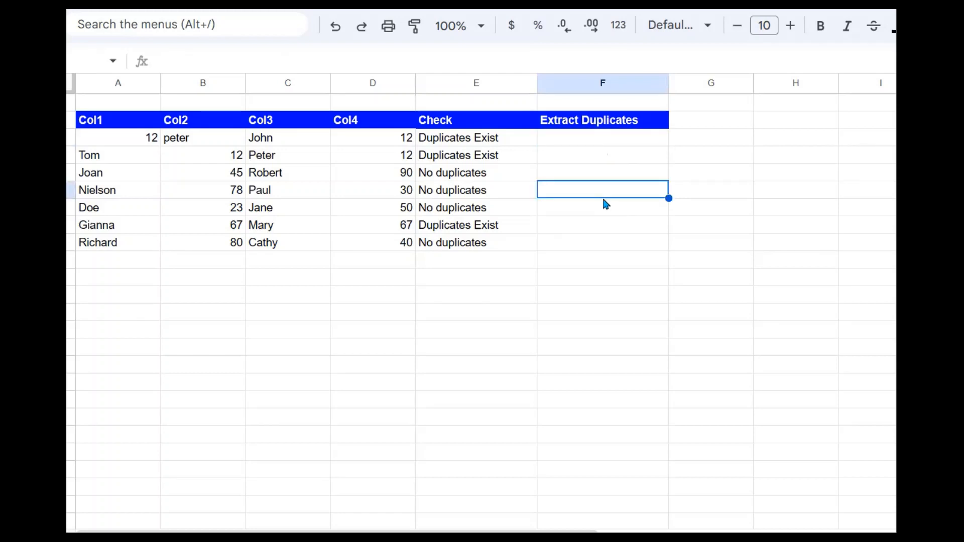
{"action": "left_click", "coordinate": [589, 143]}
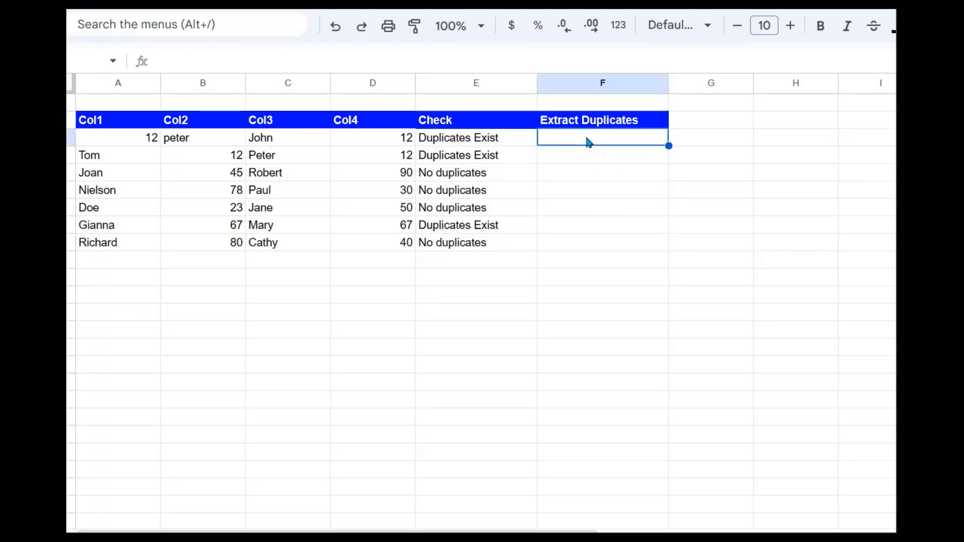
{"action": "left_click", "coordinate": [491, 143]}
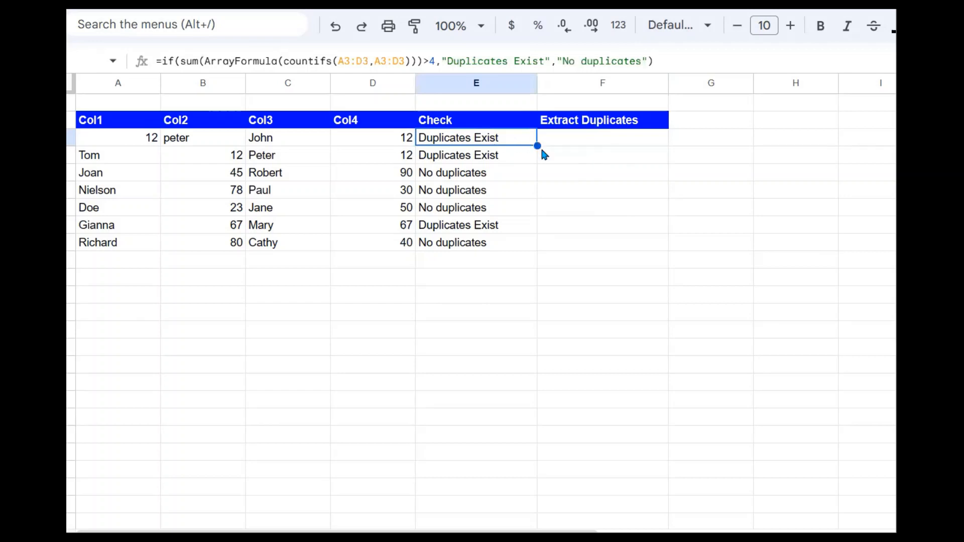
{"action": "left_click", "coordinate": [572, 142]}
{"action": "type", "text": "=filter"}
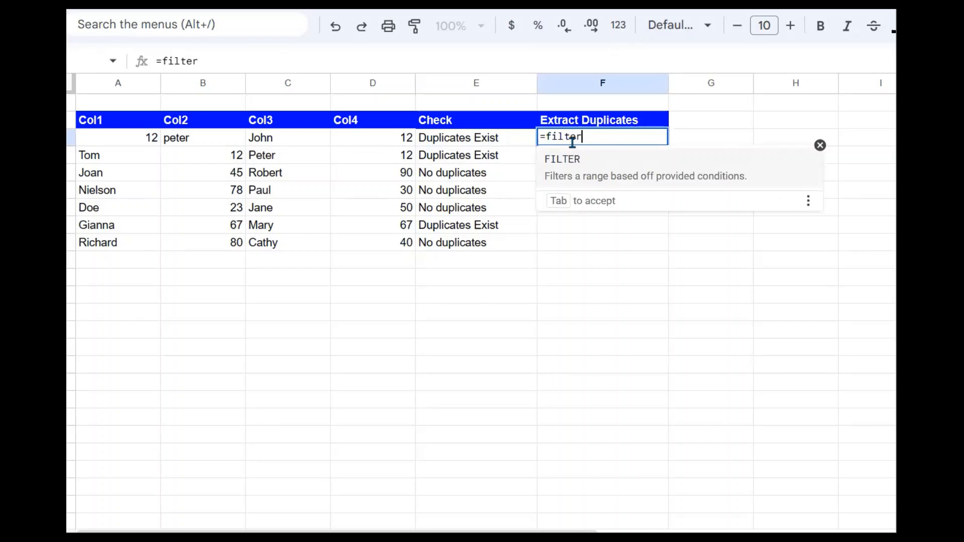
{"action": "type", "text": "("}
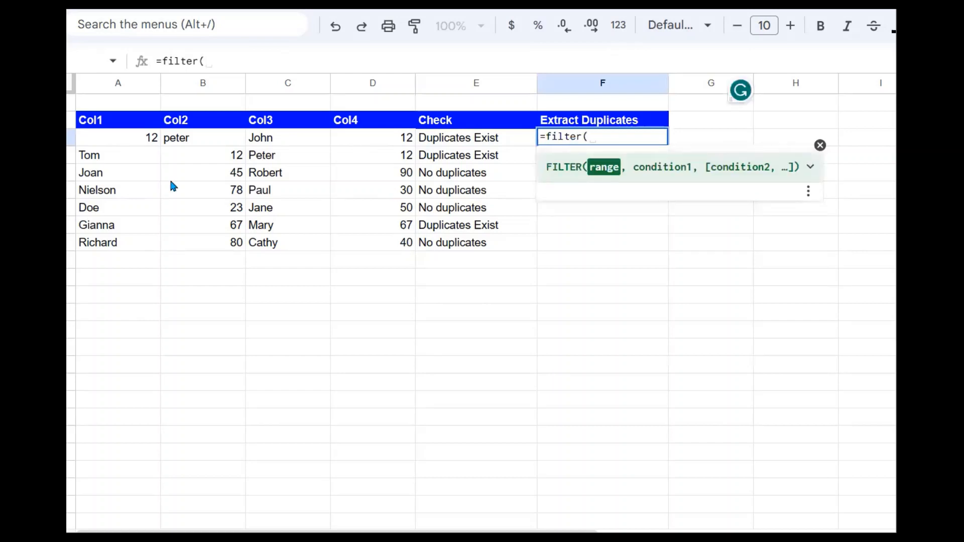
{"action": "left_click_drag", "start_coordinate": [133, 140], "coordinate": [398, 139]}
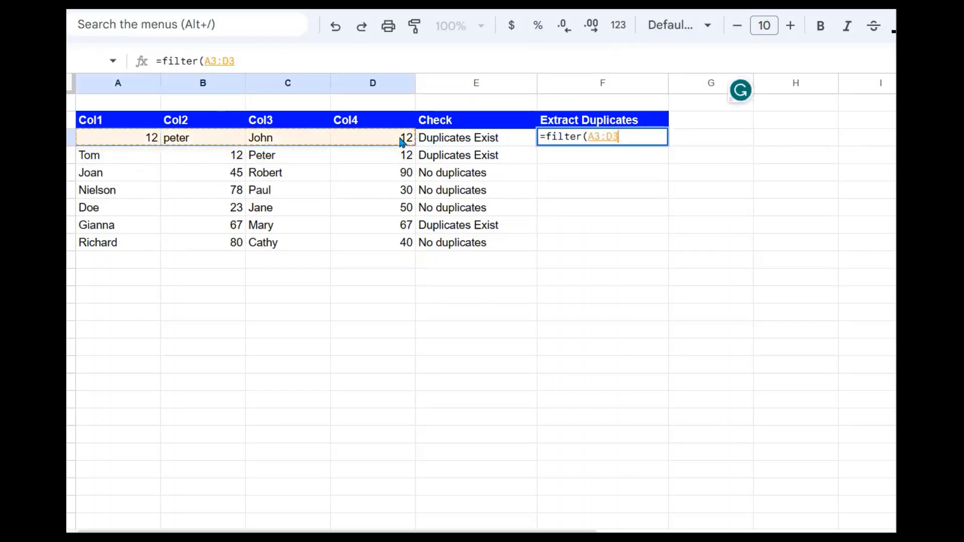
{"action": "type", "text": ","}
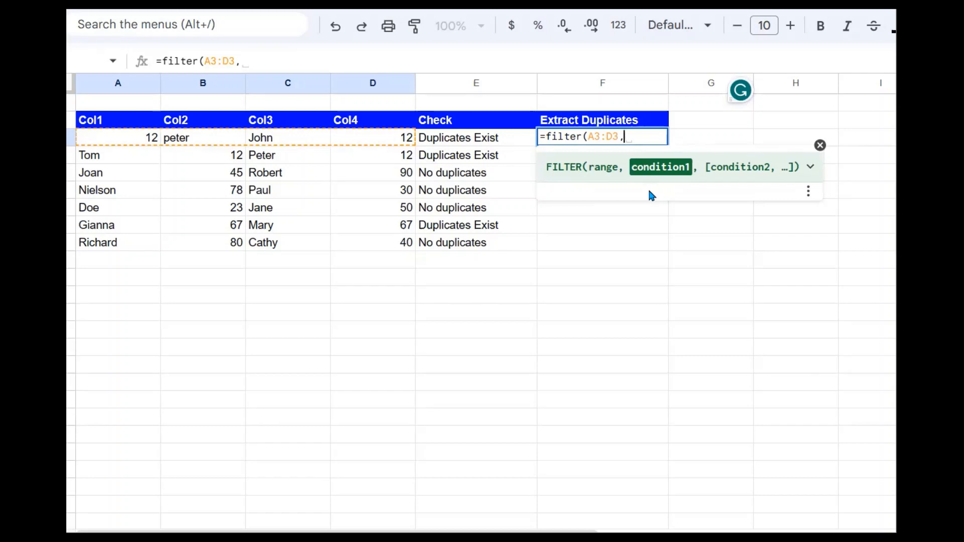
{"action": "key", "text": "BackSpace"}
{"action": "key", "text": "BackSpace"}
{"action": "key", "text": "BackSpace"}
{"action": "key", "text": "BackSpace"}
{"action": "key", "text": "BackSpace"}
{"action": "key", "text": "BackSpace"}
{"action": "key", "text": "BackSpace"}
{"action": "key", "text": "BackSpace"}
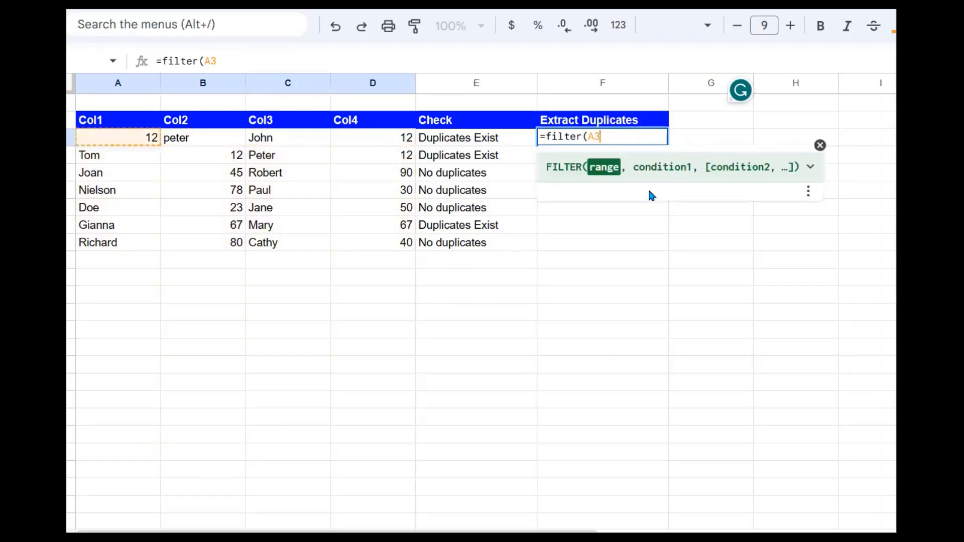
{"action": "key", "text": "BackSpace"}
{"action": "key", "text": "BackSpace"}
{"action": "key", "text": "BackSpace"}
{"action": "key", "text": "BackSpace"}
{"action": "key", "text": "BackSpace"}
{"action": "key", "text": "BackSpace"}
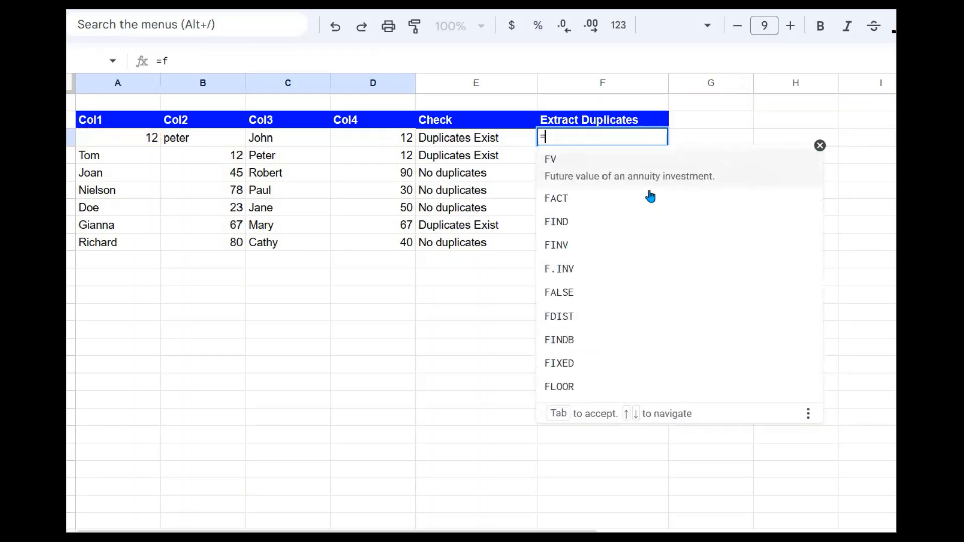
{"action": "key", "text": "BackSpace"}
{"action": "left_click", "coordinate": [598, 190]}
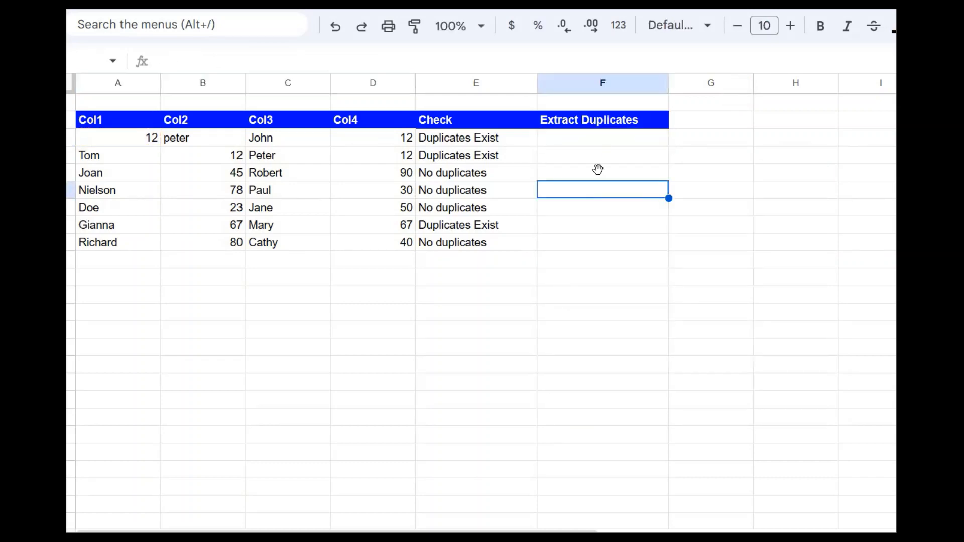
Copy the ArrayFormula(countifs(A3:D3,A3:D3)))>4 portion of the Check formula in E3
{"action": "left_click", "coordinate": [607, 142]}
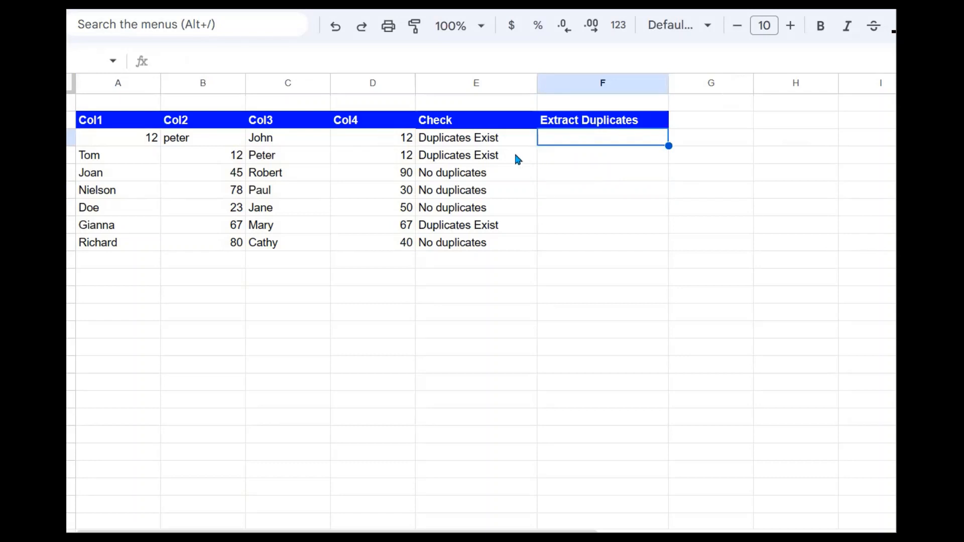
{"action": "left_click", "coordinate": [501, 145]}
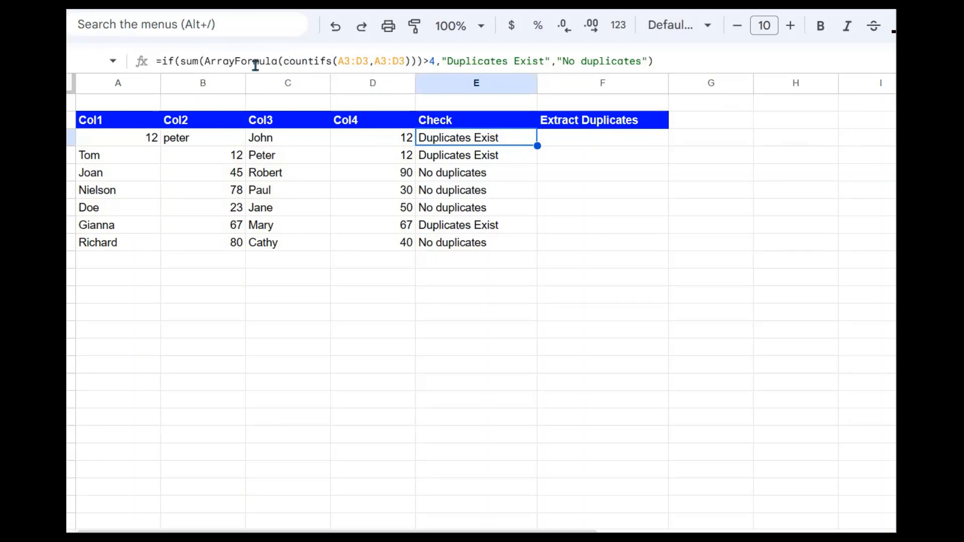
{"action": "left_click", "coordinate": [434, 60]}
{"action": "left_click_drag", "start_coordinate": [434, 61], "coordinate": [206, 62]}
{"action": "key", "text": "ctrl+c"}
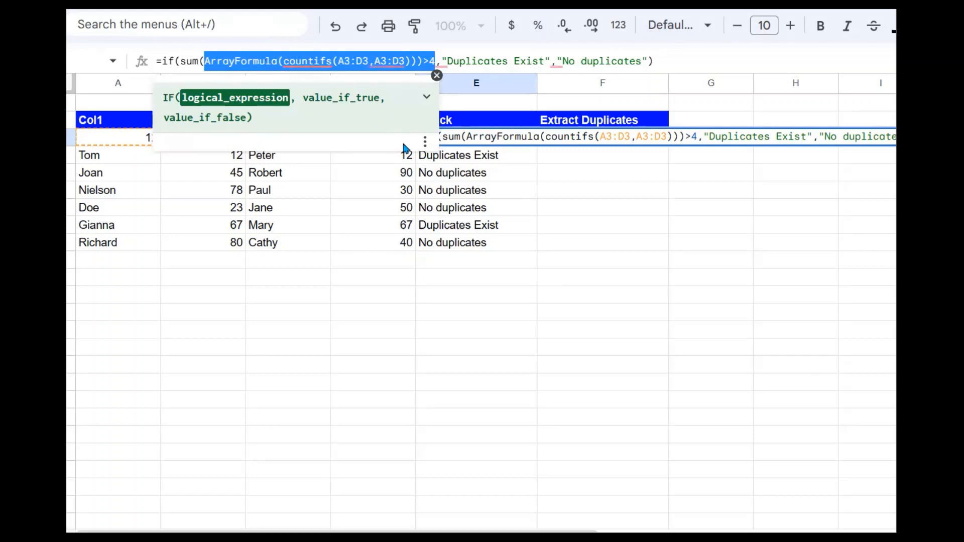
{"action": "key", "text": "Return"}
Enter =ArrayFormula(countifs(A3:D3,A3:D3)) in F3 from the copied portion, removing the extra closing parenthesis and the >4 comparison
{"action": "left_click", "coordinate": [585, 137]}
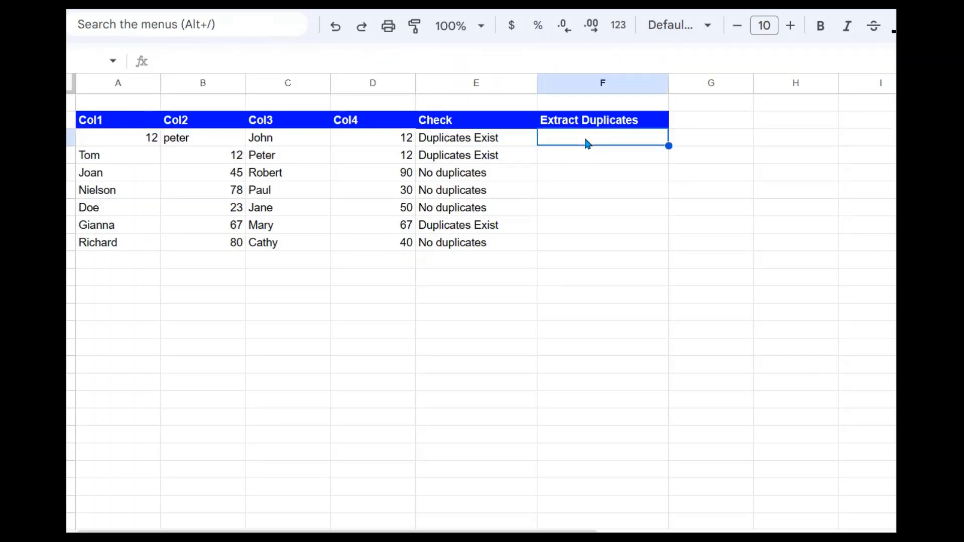
{"action": "type", "text": "="}
{"action": "key", "text": "ctrl+v"}
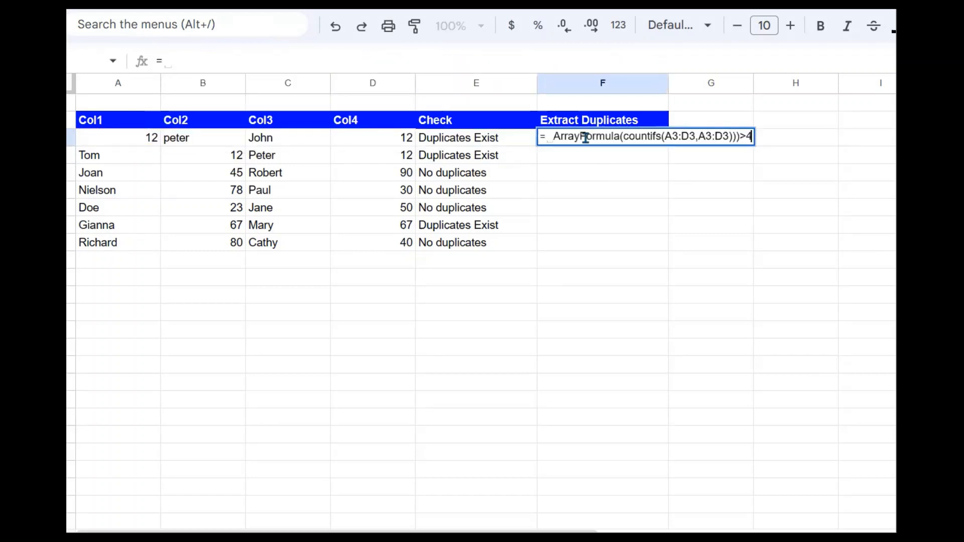
{"action": "key", "text": "Return"}
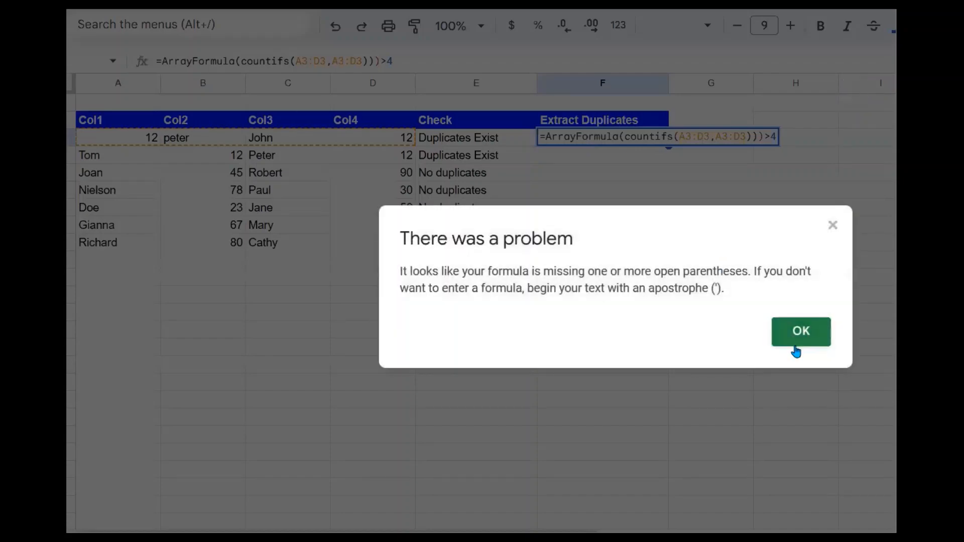
{"action": "left_click", "coordinate": [801, 332]}
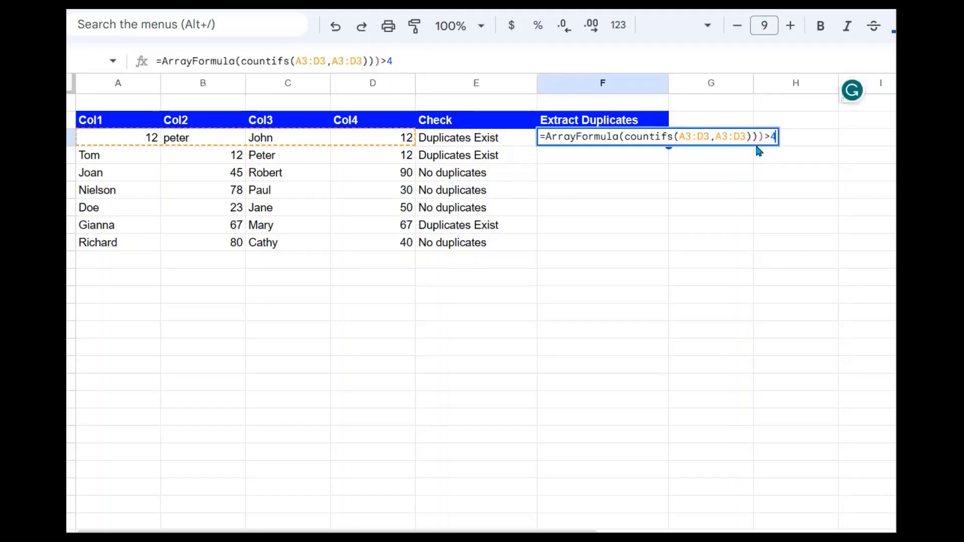
{"action": "key", "text": "BackSpace"}
{"action": "key", "text": "BackSpace"}
{"action": "key", "text": "BackSpace"}
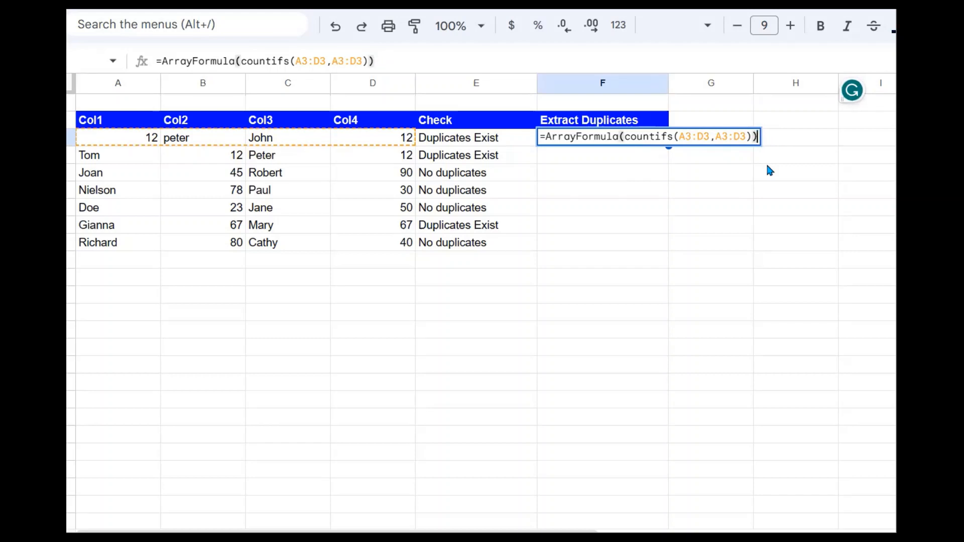
{"action": "key", "text": "Return"}
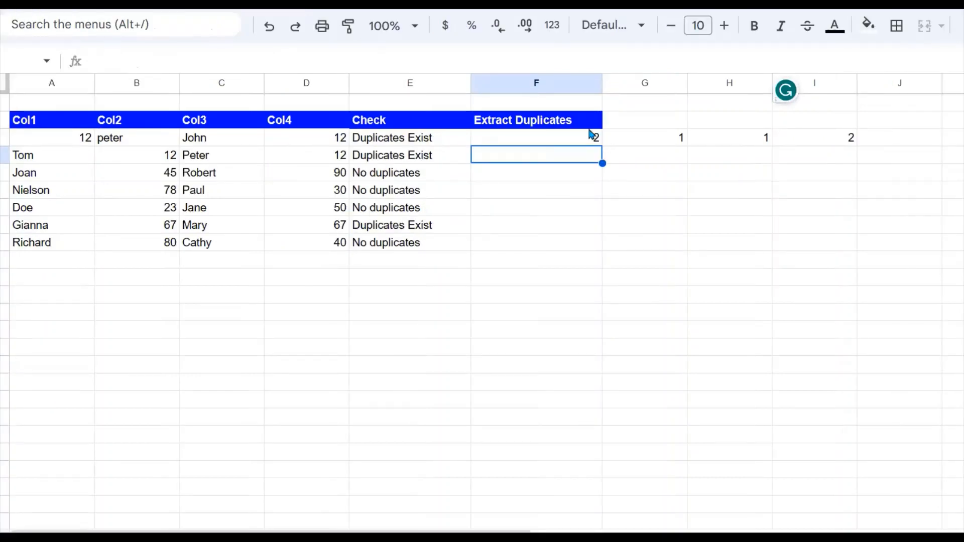
Compare the counts in F3:I3 with the corresponding entries in A3:D3
{"action": "left_click", "coordinate": [593, 137]}
{"action": "left_click", "coordinate": [70, 141]}
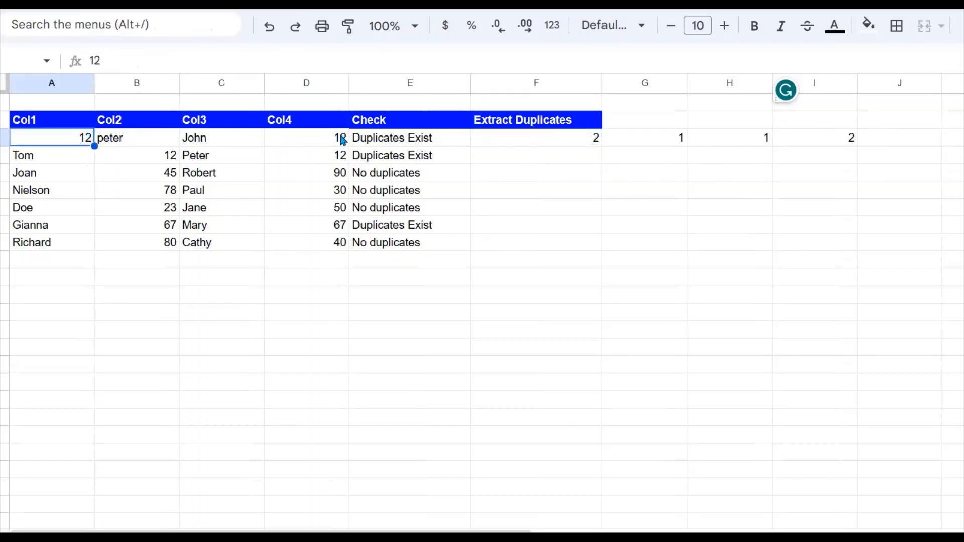
{"action": "left_click", "coordinate": [595, 141]}
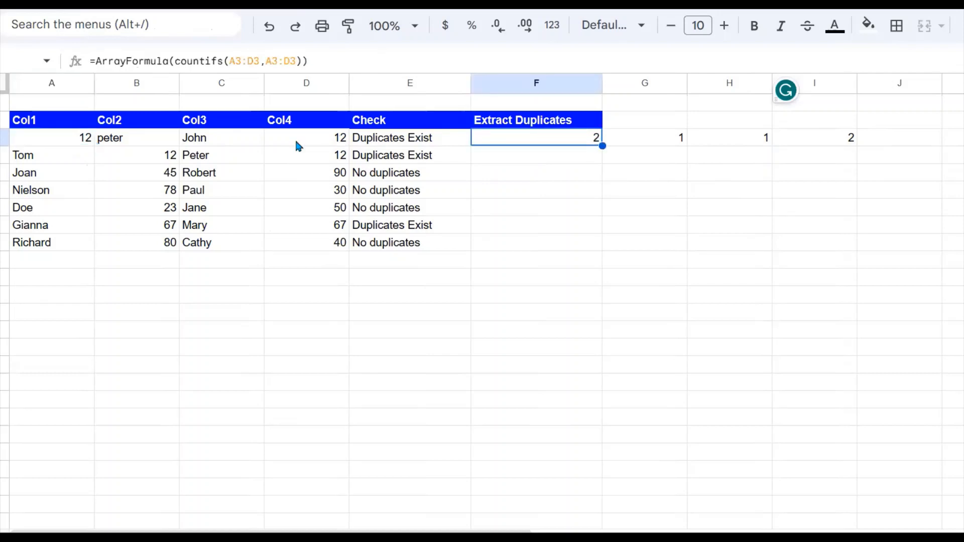
{"action": "left_click", "coordinate": [123, 143]}
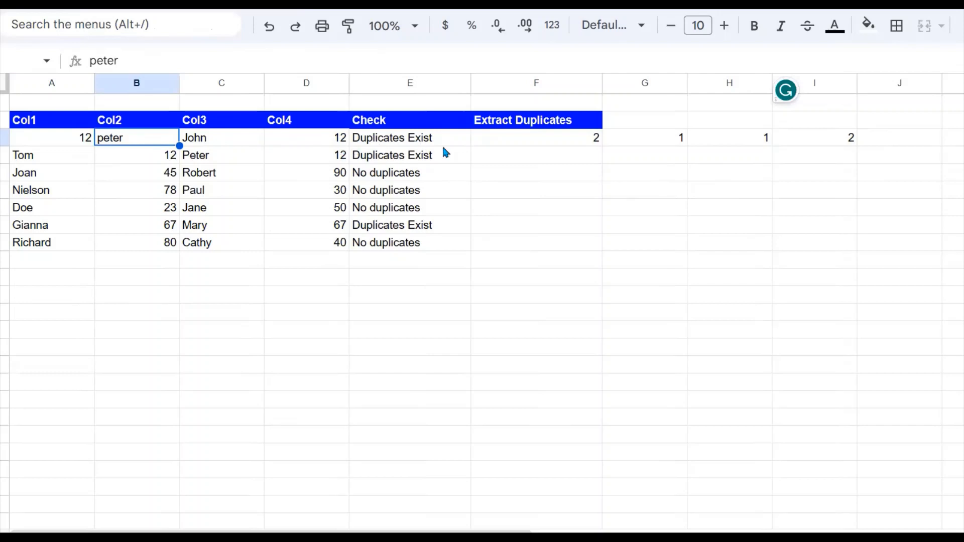
{"action": "left_click", "coordinate": [681, 143]}
{"action": "left_click", "coordinate": [744, 139]}
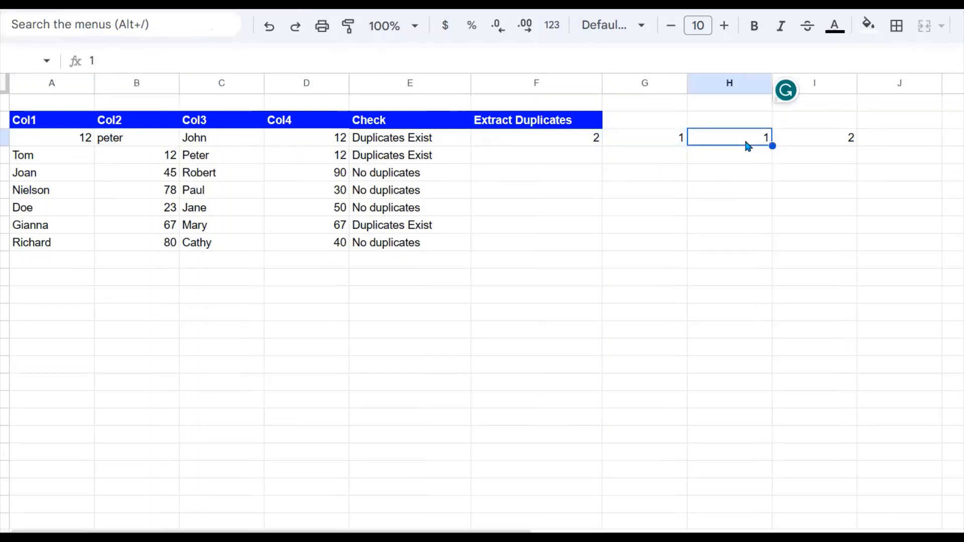
{"action": "left_click", "coordinate": [849, 142]}
Extend the F3 formula by adding >1,TRUE,FALSE directly after countifs(A3:D3,A3:D3), inside the ArrayFormula parentheses
{"action": "left_click", "coordinate": [590, 147]}
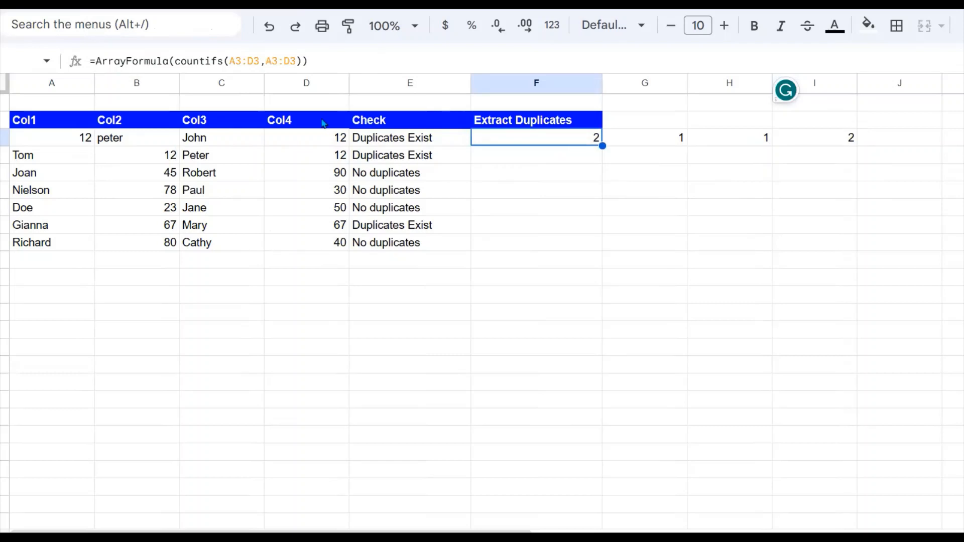
{"action": "left_click", "coordinate": [175, 62]}
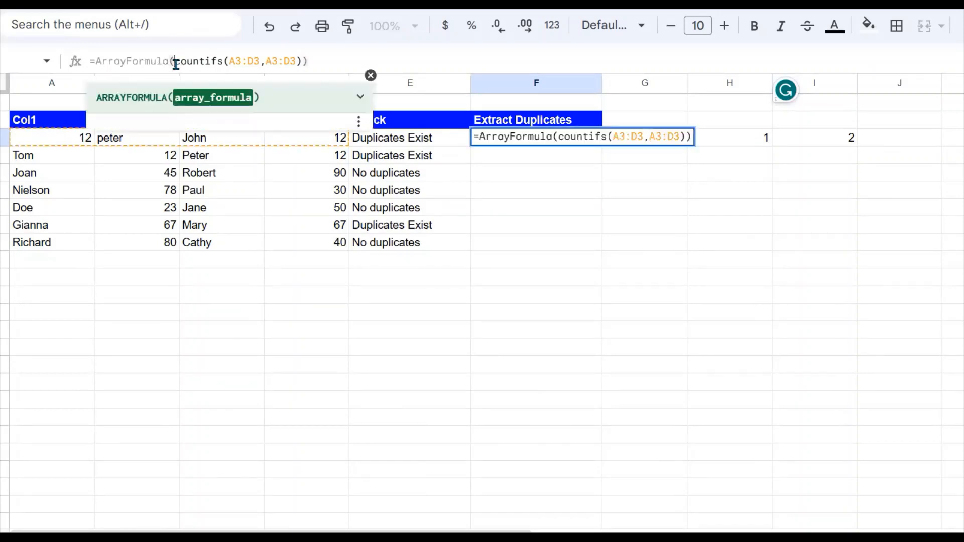
{"action": "left_click", "coordinate": [302, 61]}
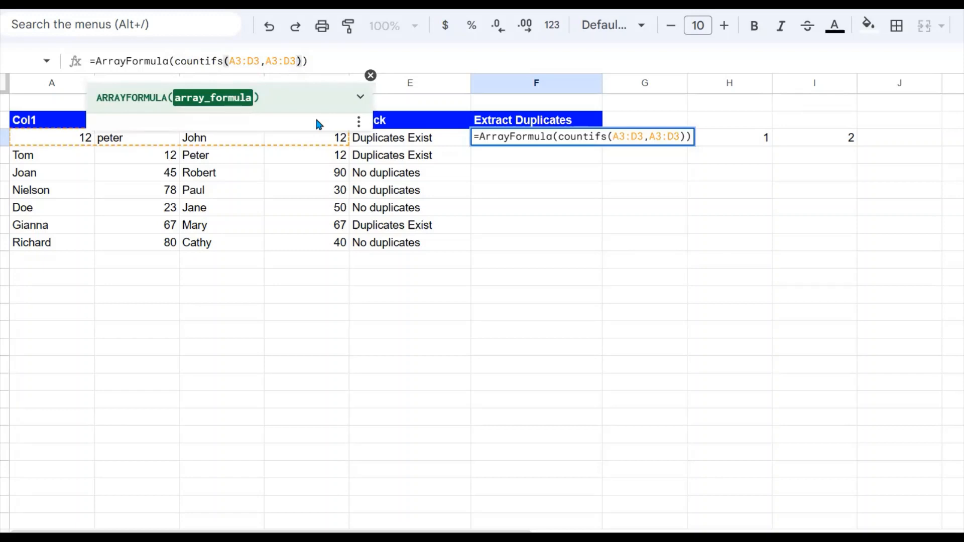
{"action": "type", "text": ">"}
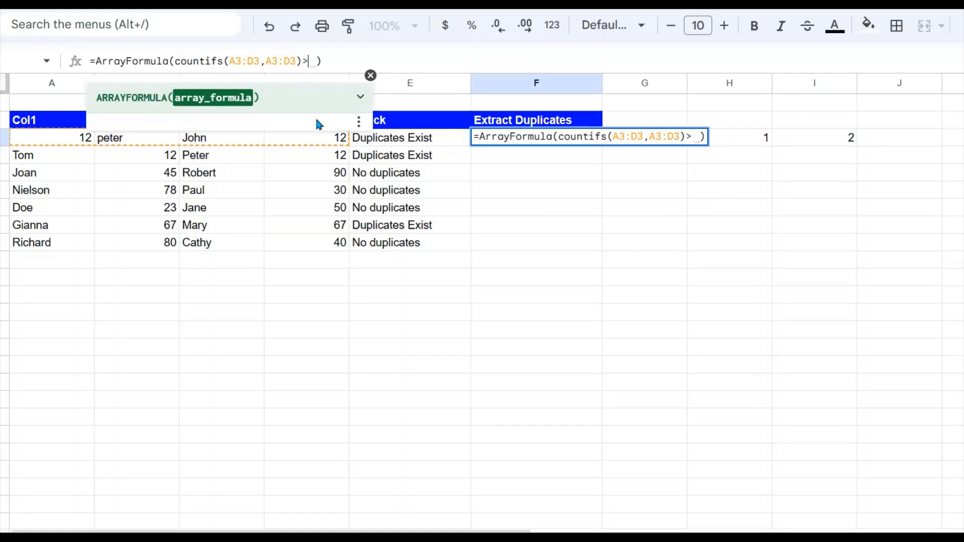
{"action": "type", "text": "1,"}
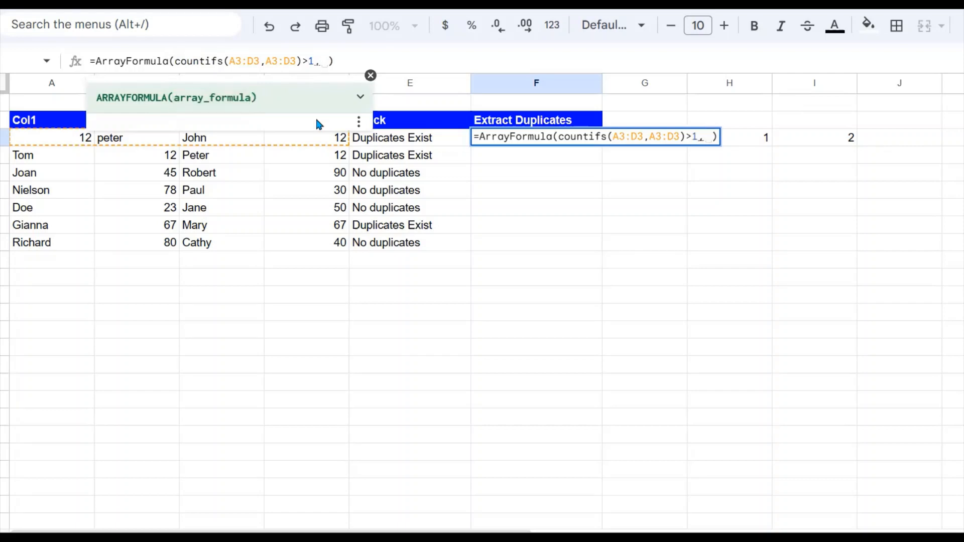
{"action": "type", "text": "tr"}
{"action": "key", "text": "BackSpace"}
{"action": "key", "text": "BackSpace"}
{"action": "type", "text": "TURE"}
{"action": "key", "text": "BackSpace"}
{"action": "key", "text": "BackSpace"}
{"action": "key", "text": "BackSpace"}
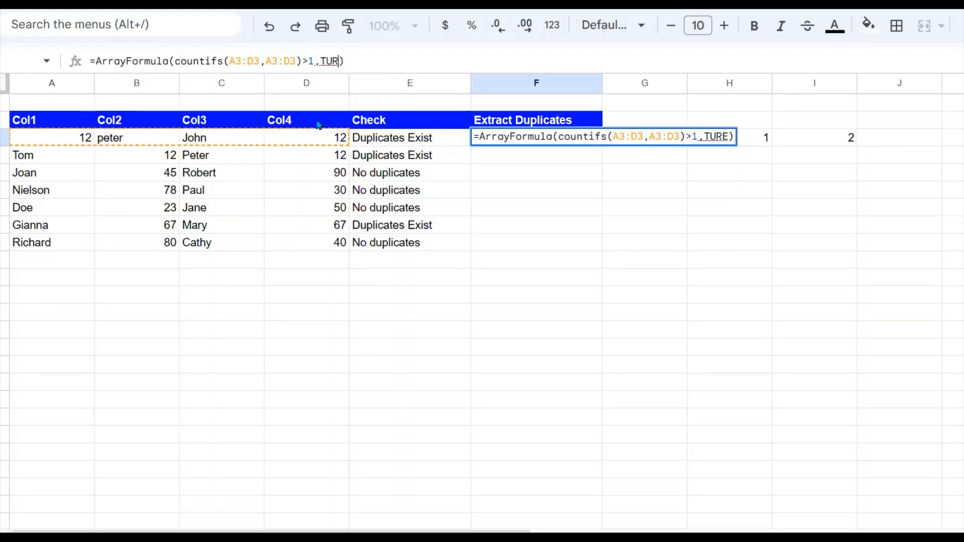
{"action": "type", "text": "RUE,"}
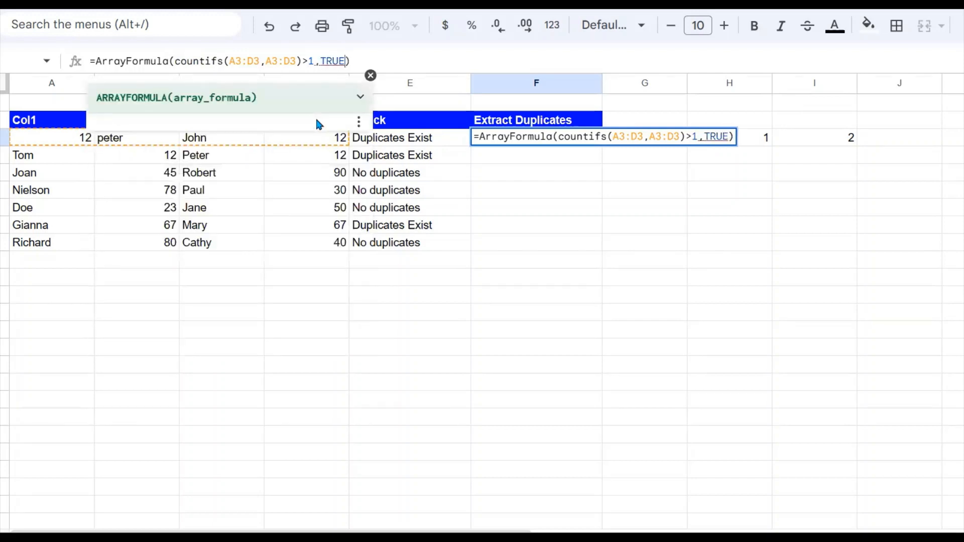
{"action": "type", "text": "F"}
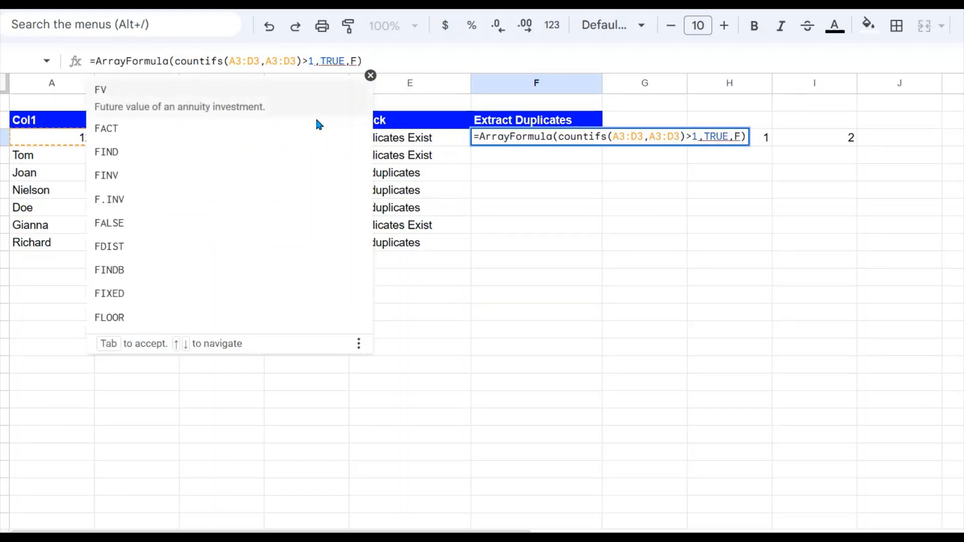
{"action": "type", "text": "ALSE"}
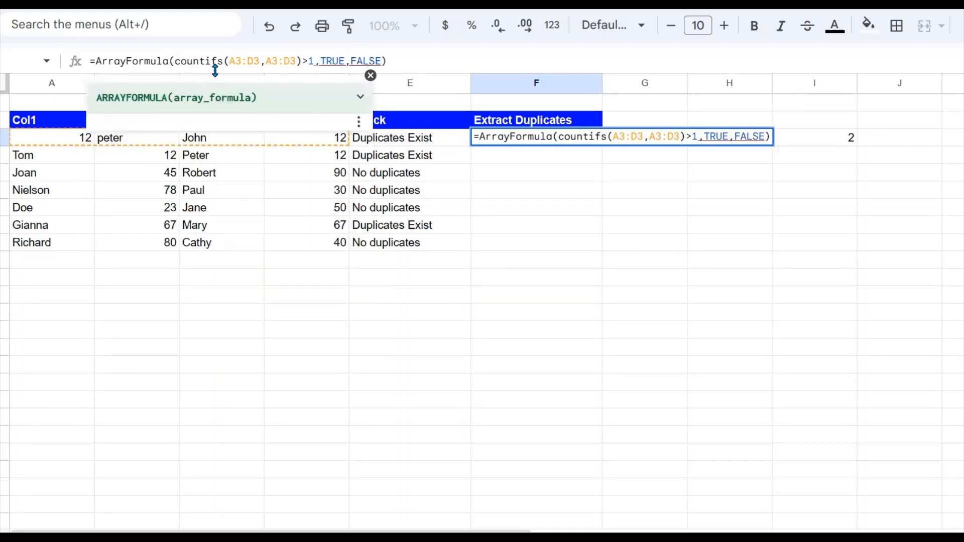
Wrap the comparison in an IF function so F3 holds =ArrayFormula(IF(countifs(A3:D3,A3:D3)>1,TRUE,FALSE))
{"action": "left_click", "coordinate": [175, 63]}
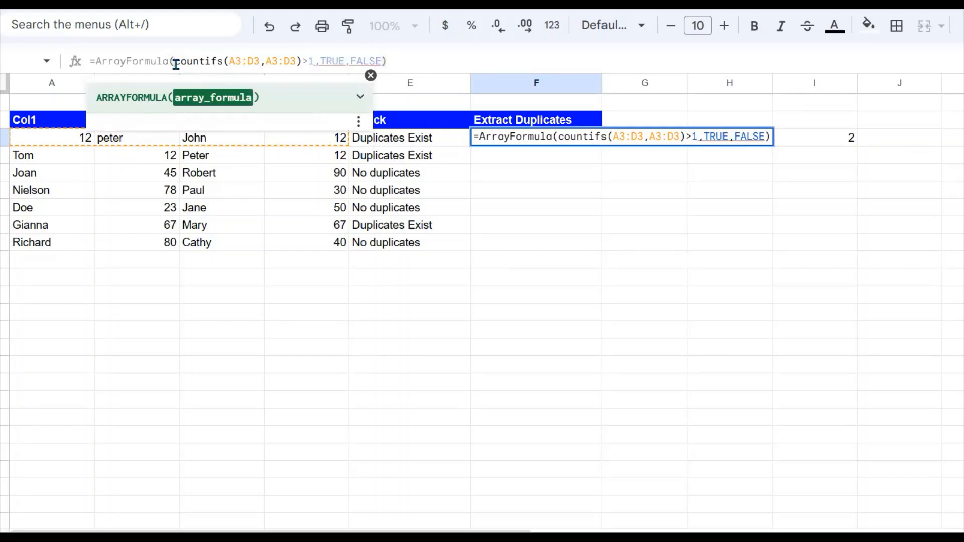
{"action": "type", "text": "IF"}
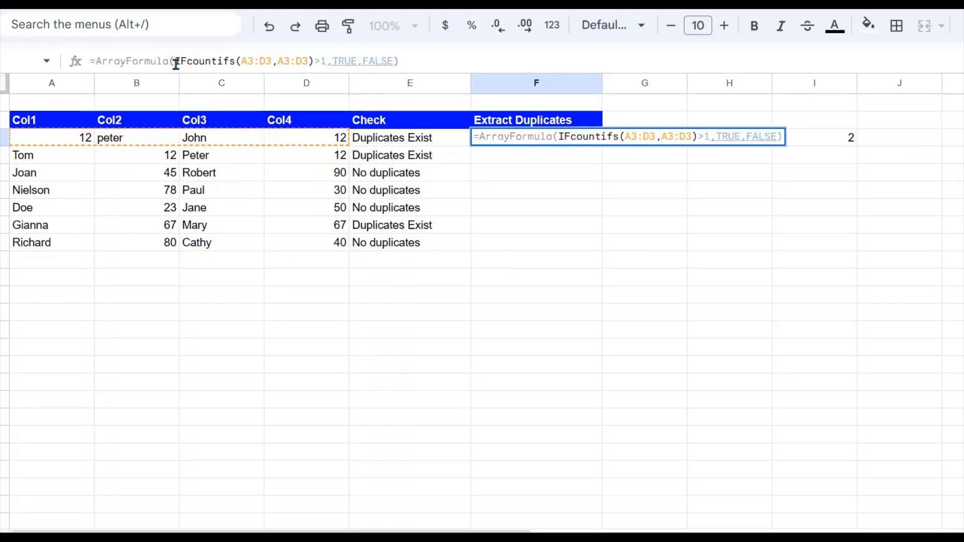
{"action": "type", "text": "("}
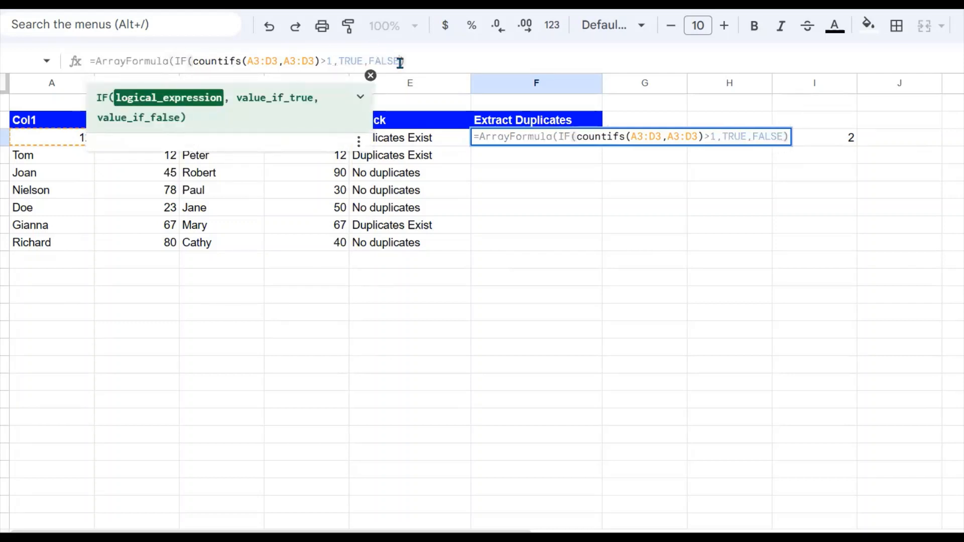
{"action": "left_click", "coordinate": [400, 62]}
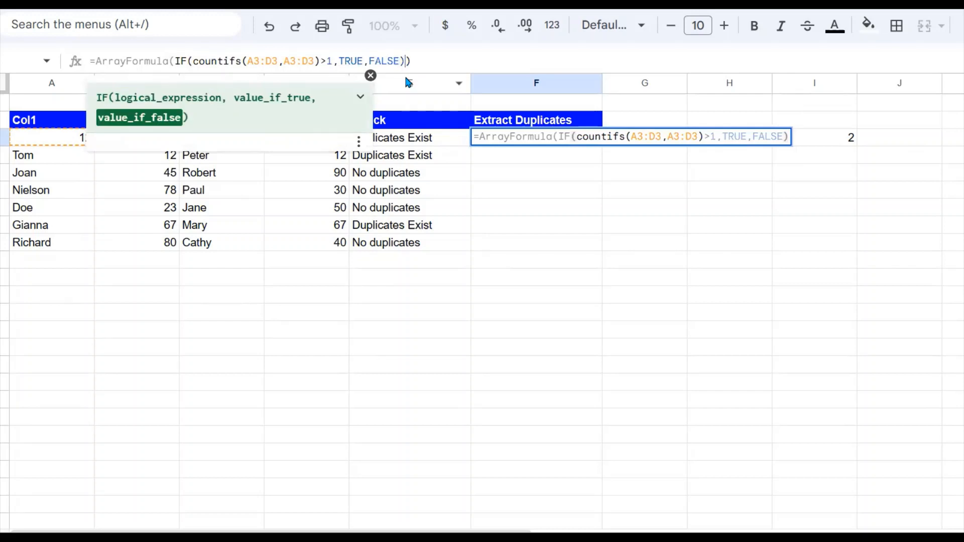
{"action": "type", "text": ")"}
{"action": "key", "text": "Return"}
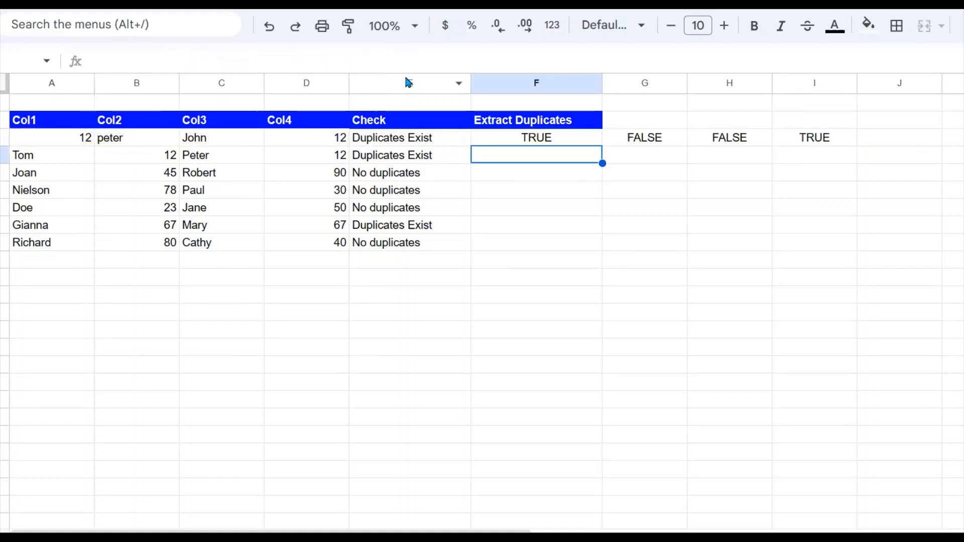
Compare each TRUE or FALSE result in F3:I3 with its corresponding entry in A3:D3
{"action": "left_click", "coordinate": [691, 195]}
{"action": "left_click", "coordinate": [575, 143]}
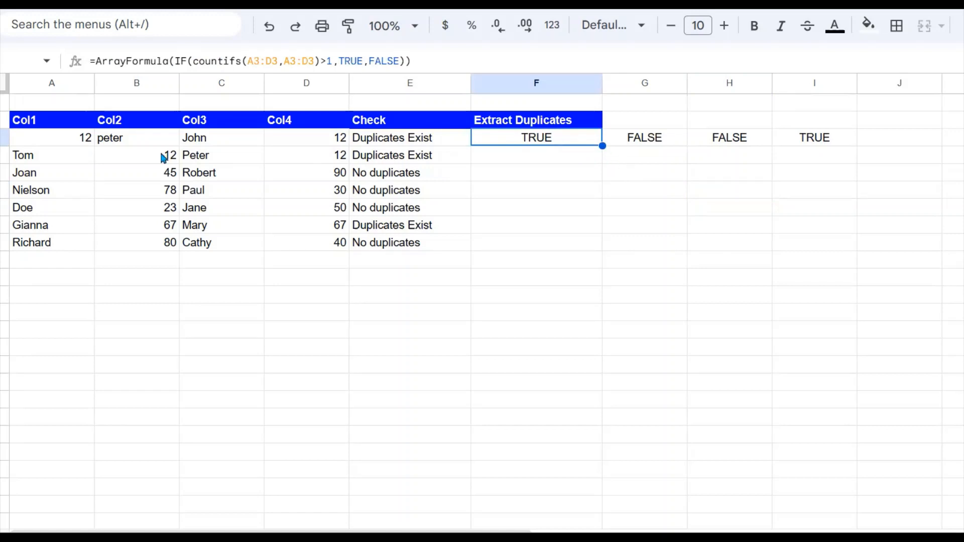
{"action": "left_click", "coordinate": [72, 142]}
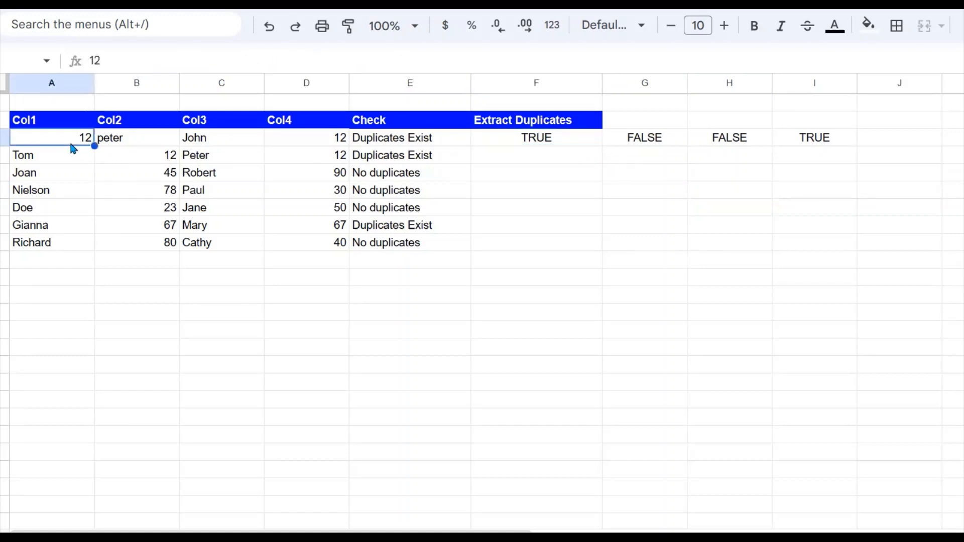
{"action": "left_click", "coordinate": [531, 143]}
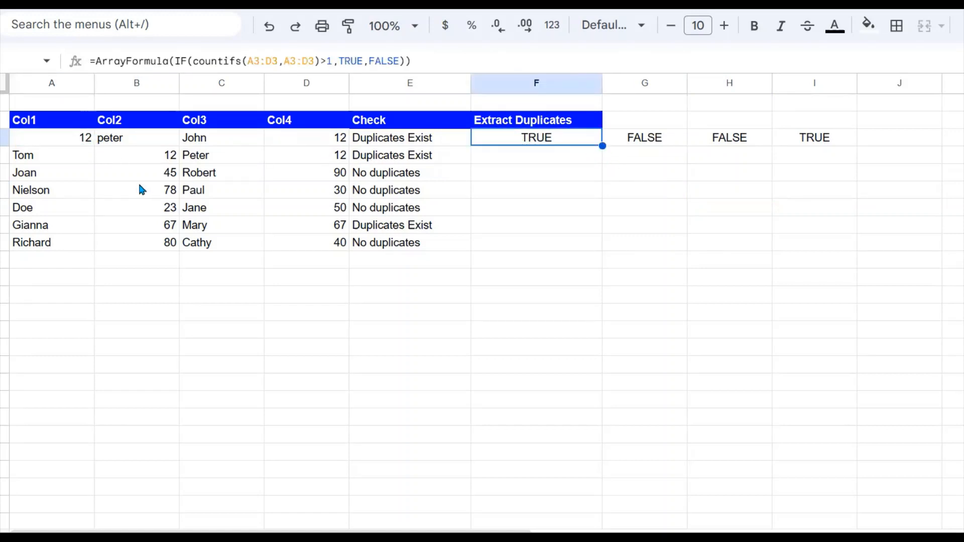
{"action": "left_click", "coordinate": [76, 140]}
{"action": "left_click", "coordinate": [311, 138]}
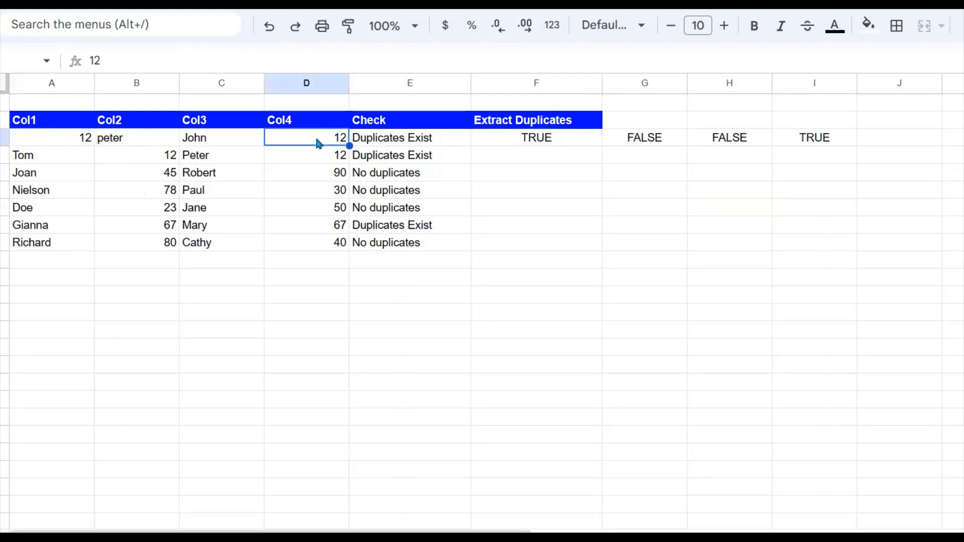
{"action": "left_click", "coordinate": [114, 143]}
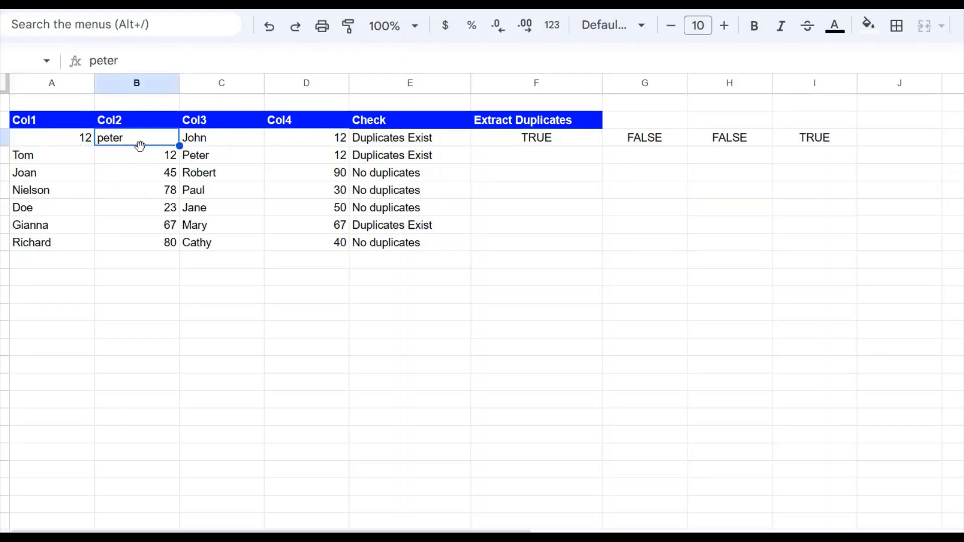
{"action": "left_click", "coordinate": [636, 140]}
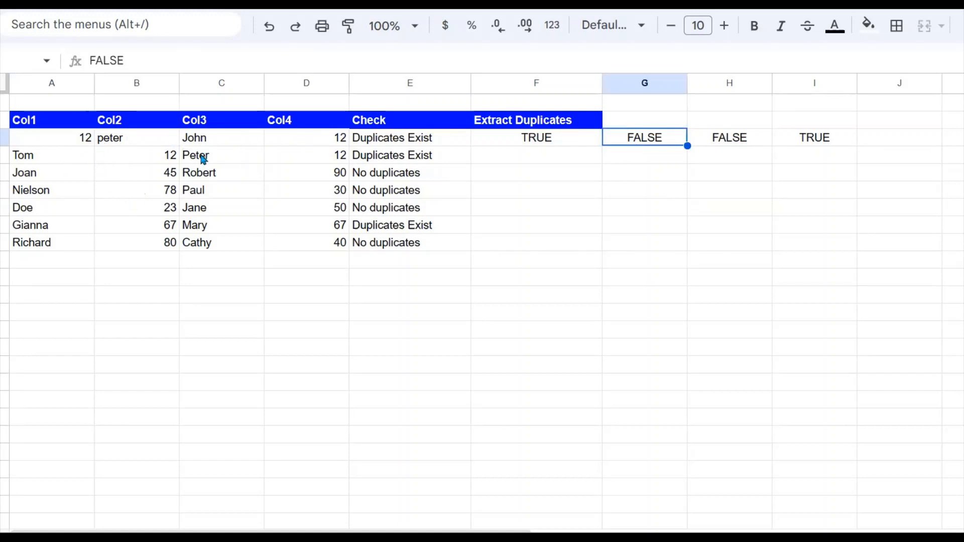
{"action": "left_click", "coordinate": [213, 141]}
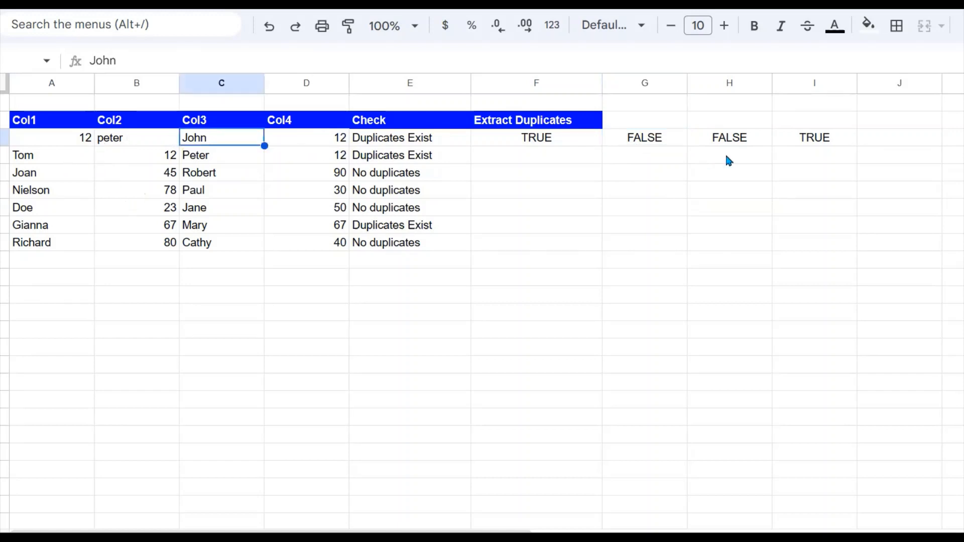
{"action": "left_click", "coordinate": [746, 141]}
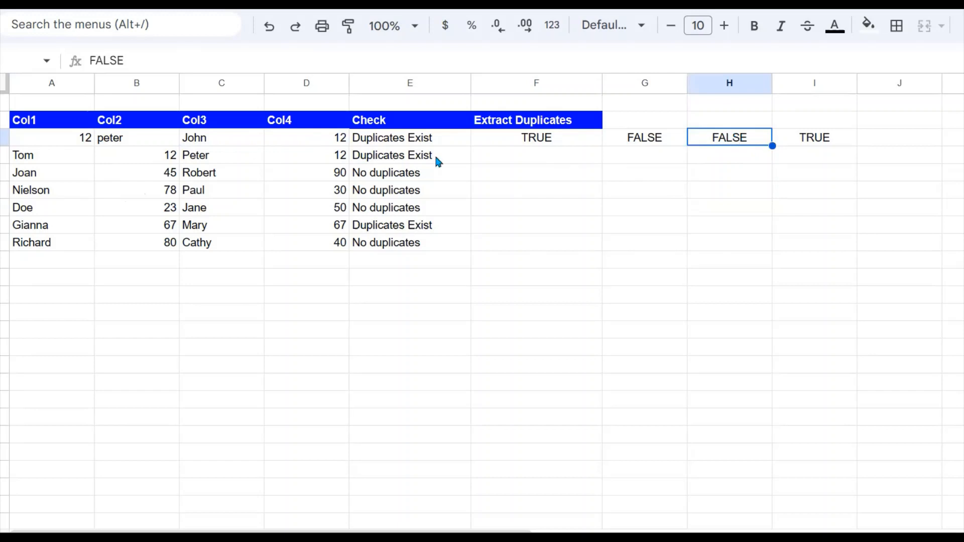
{"action": "left_click", "coordinate": [324, 142]}
{"action": "left_click", "coordinate": [821, 142]}
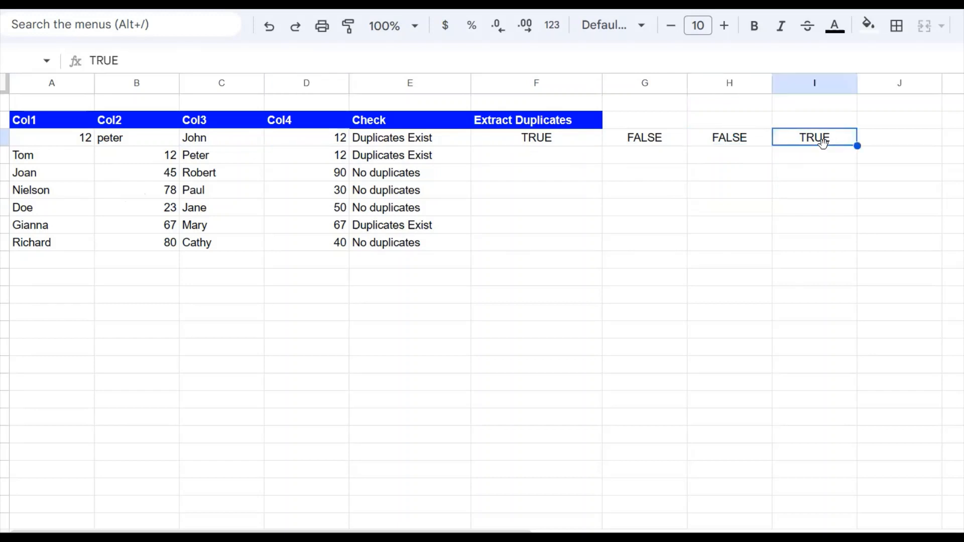
{"action": "left_click", "coordinate": [525, 145]}
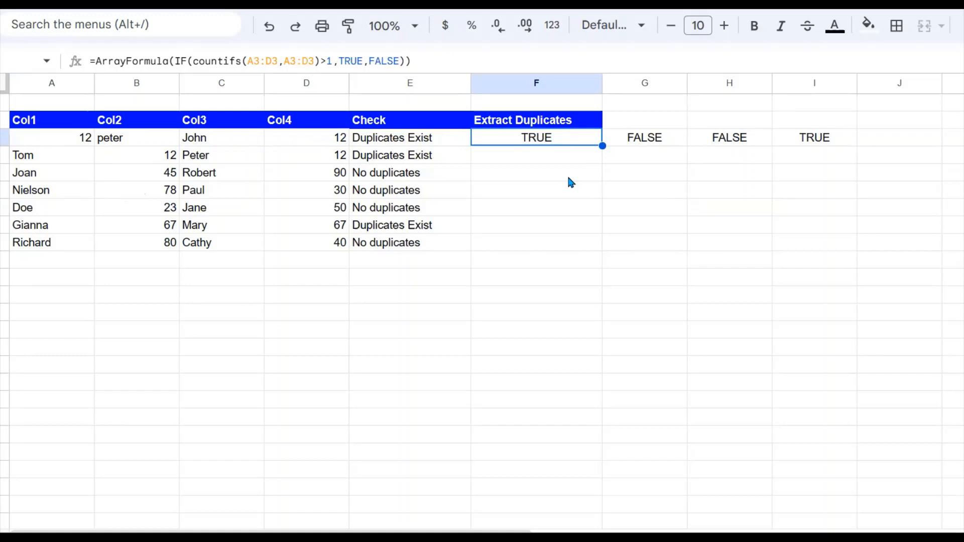
{"action": "left_click", "coordinate": [541, 178]}
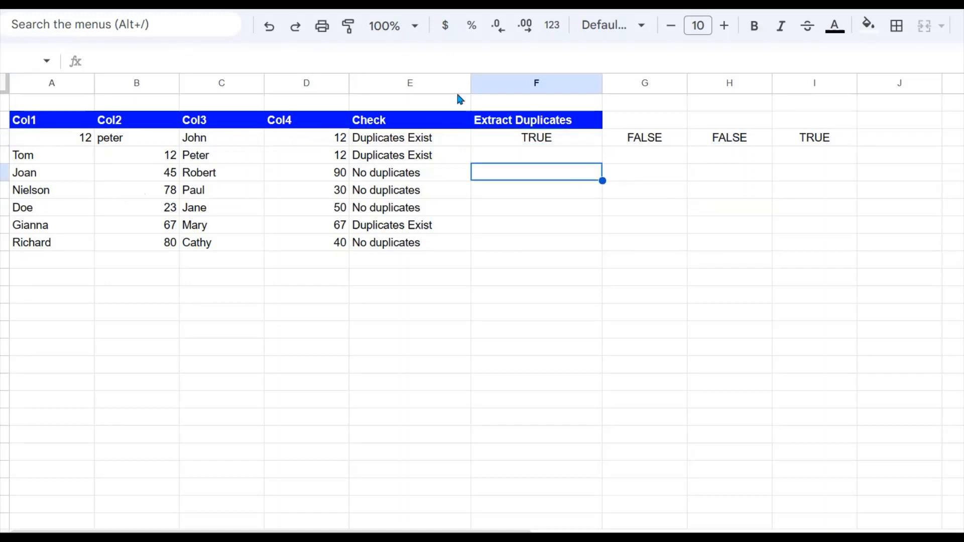
Copy the whole ArrayFormula expression from F3 without its equals sign, and clear it from the formula so only = remains
{"action": "left_click", "coordinate": [556, 139]}
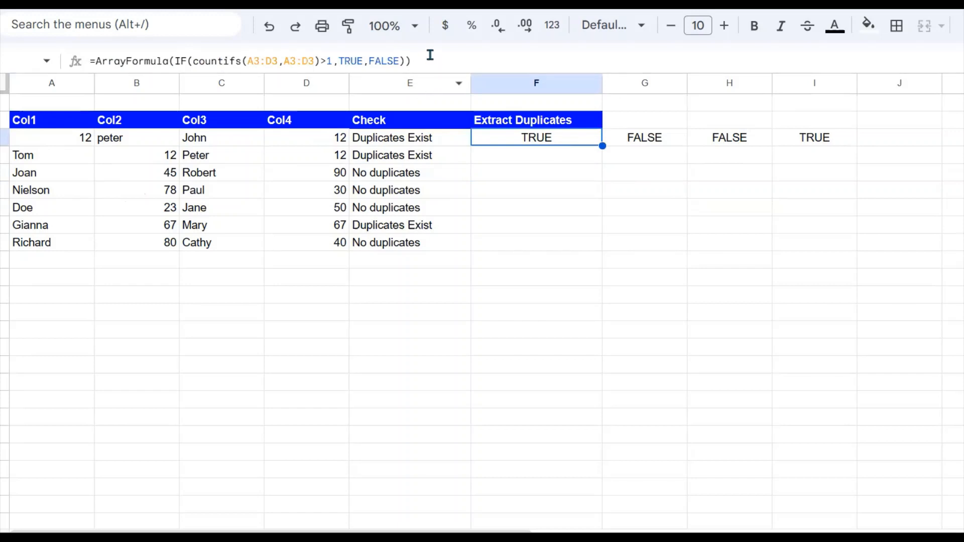
{"action": "left_click_drag", "start_coordinate": [431, 61], "coordinate": [96, 63]}
{"action": "key", "text": "ctrl+c"}
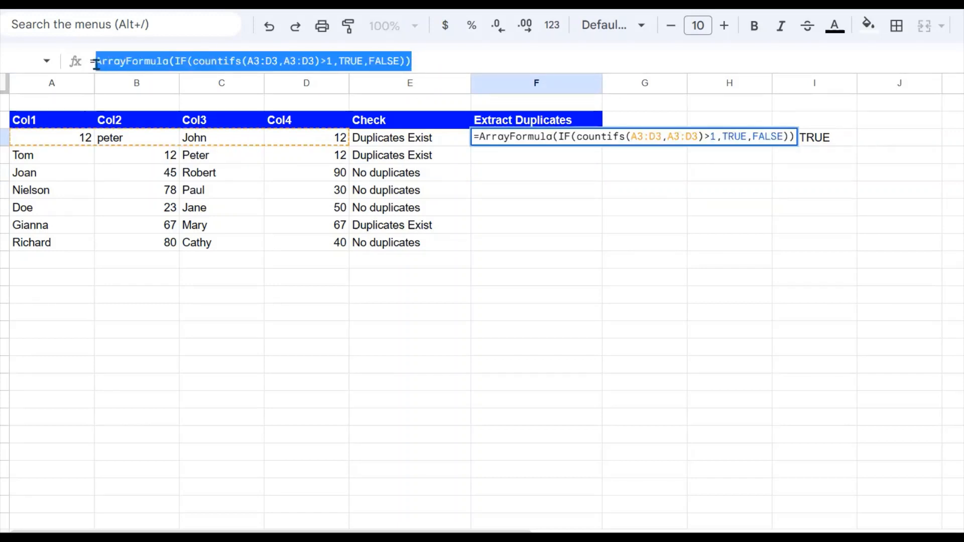
{"action": "key", "text": "BackSpace"}
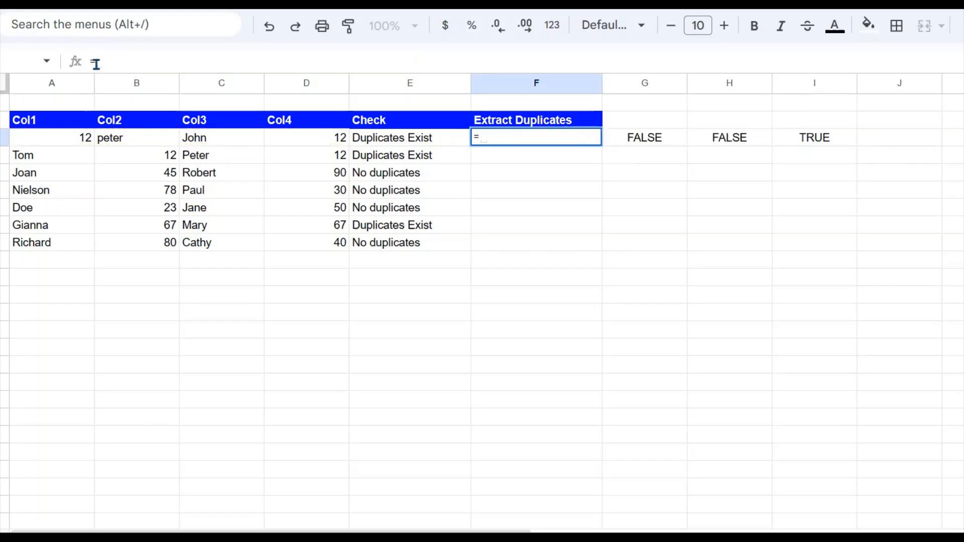
Complete F3 as =FILTER(A3:D3,ArrayFormula(IF(countifs(A3:D3,A3:D3)>1,TRUE,FALSE))), reusing the copied ArrayFormula expression as the condition
{"action": "type", "text": "FILTER"}
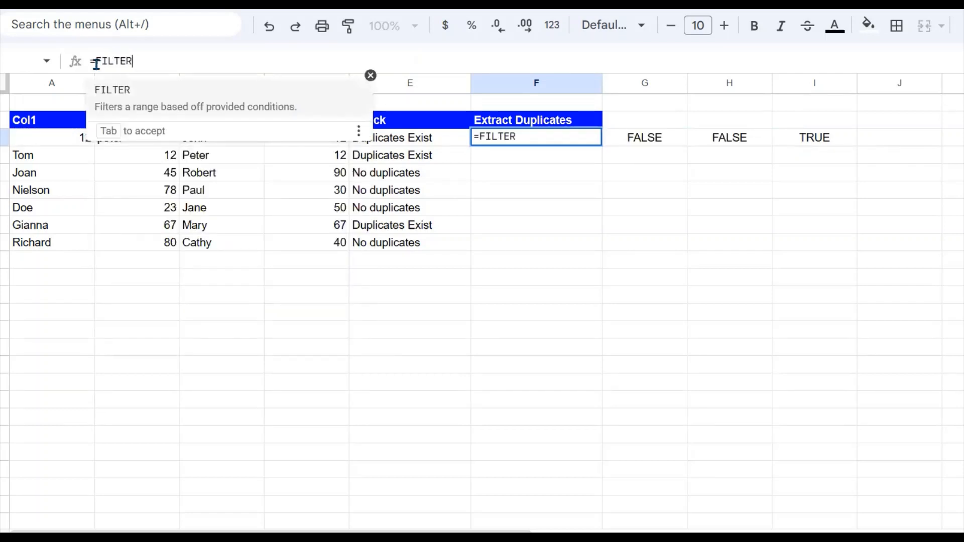
{"action": "type", "text": "("}
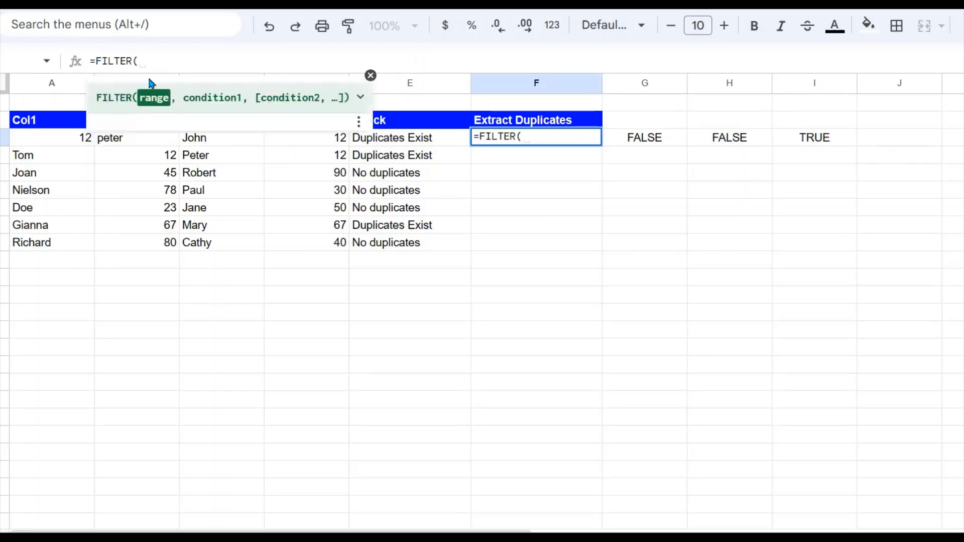
{"action": "left_click", "coordinate": [370, 75]}
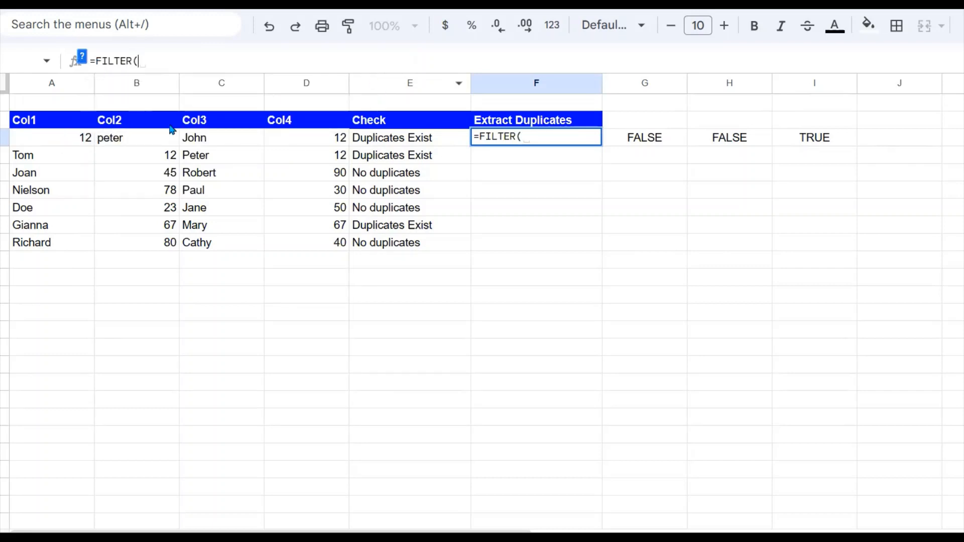
{"action": "left_click_drag", "start_coordinate": [63, 138], "coordinate": [316, 145]}
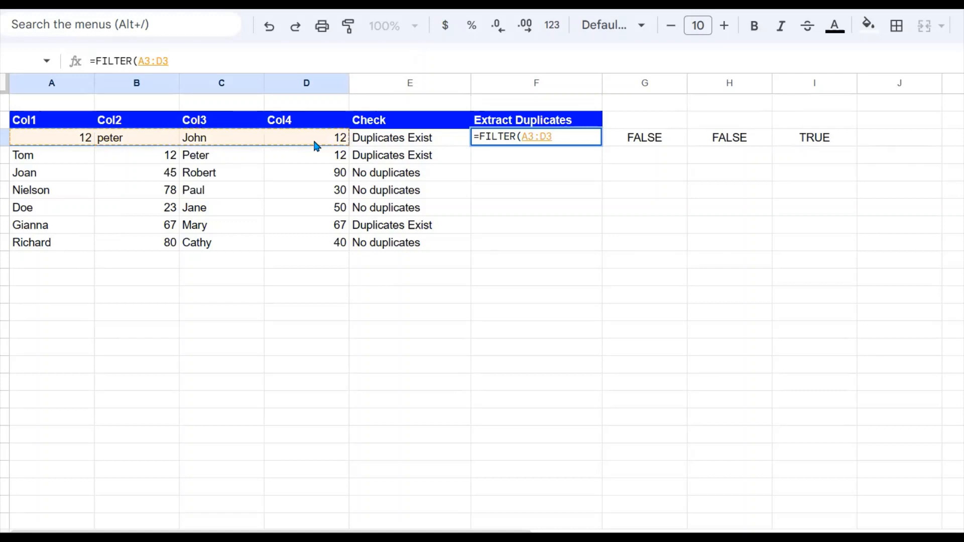
{"action": "type", "text": ","}
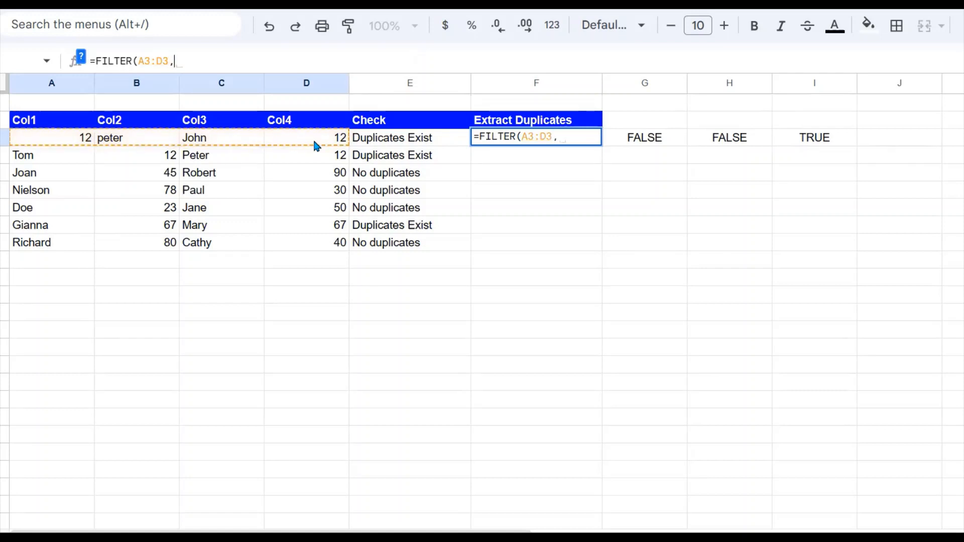
{"action": "key", "text": "ctrl+v"}
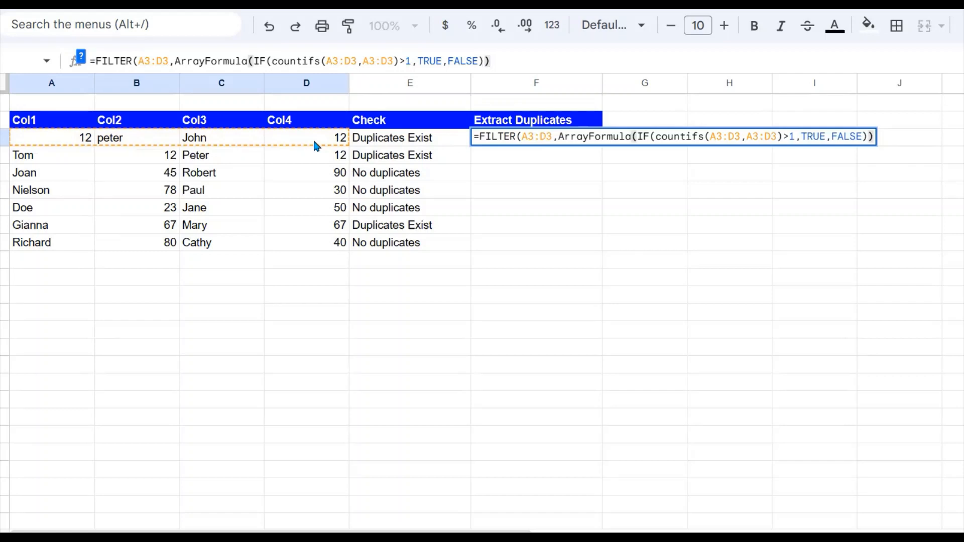
{"action": "type", "text": ")"}
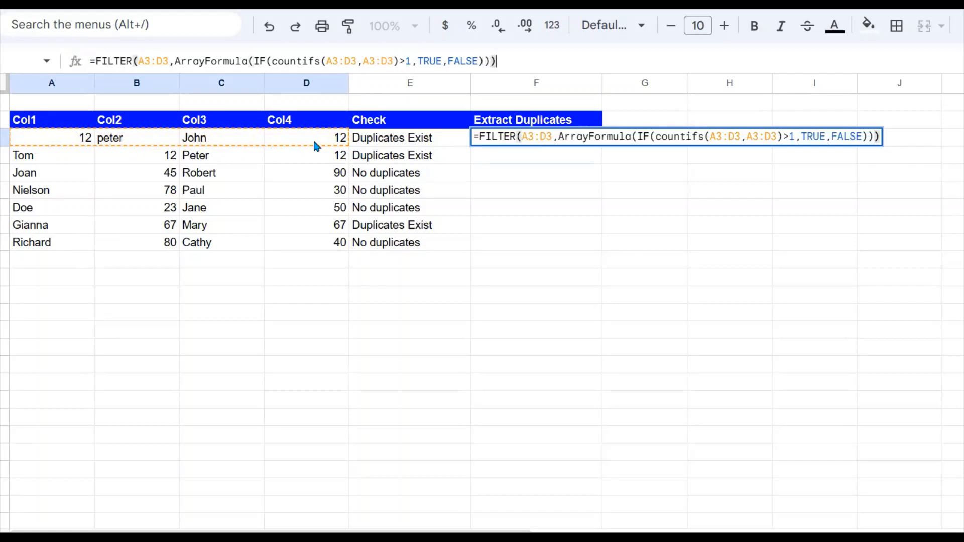
{"action": "key", "text": "Return"}
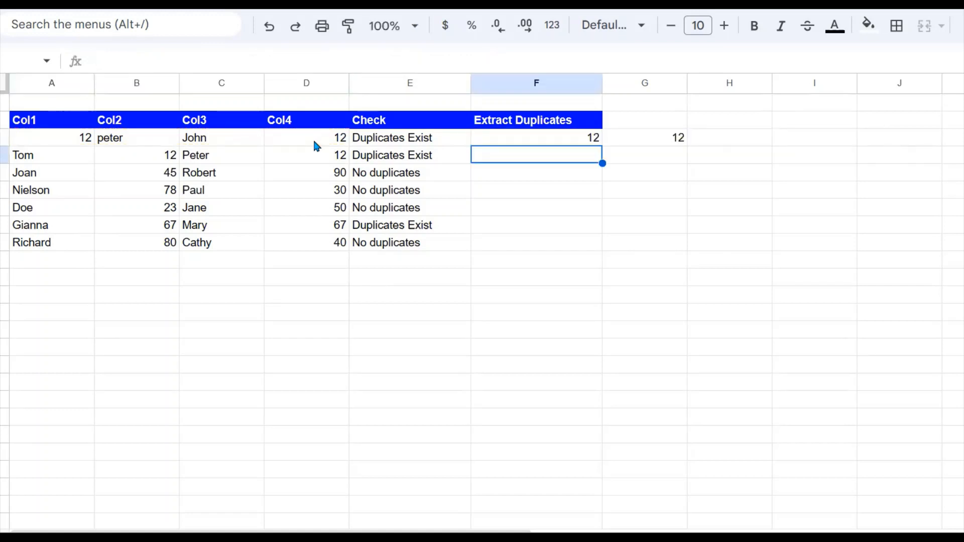
Compare the extracted values in F3 and G3 with the matching source entries in A3 and D3
{"action": "left_click", "coordinate": [599, 141]}
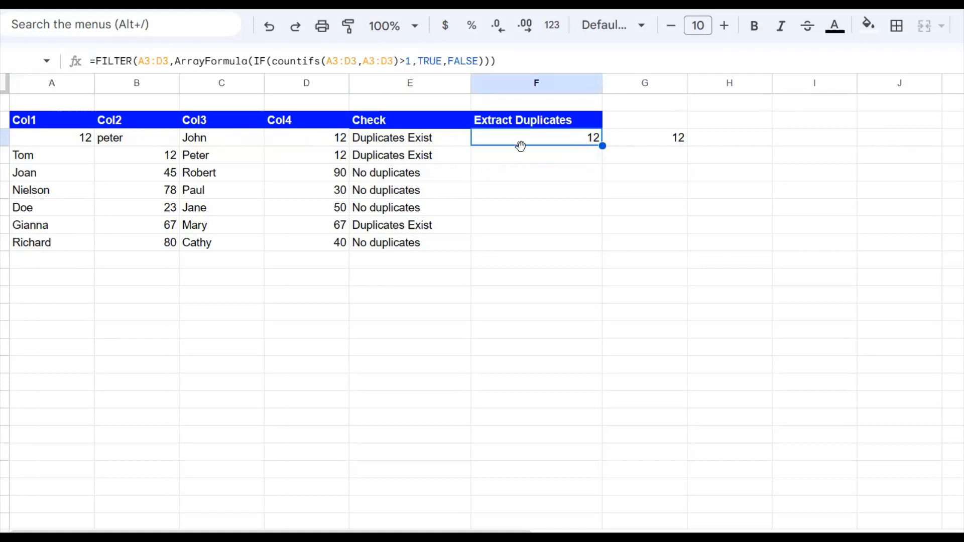
{"action": "left_click", "coordinate": [82, 144]}
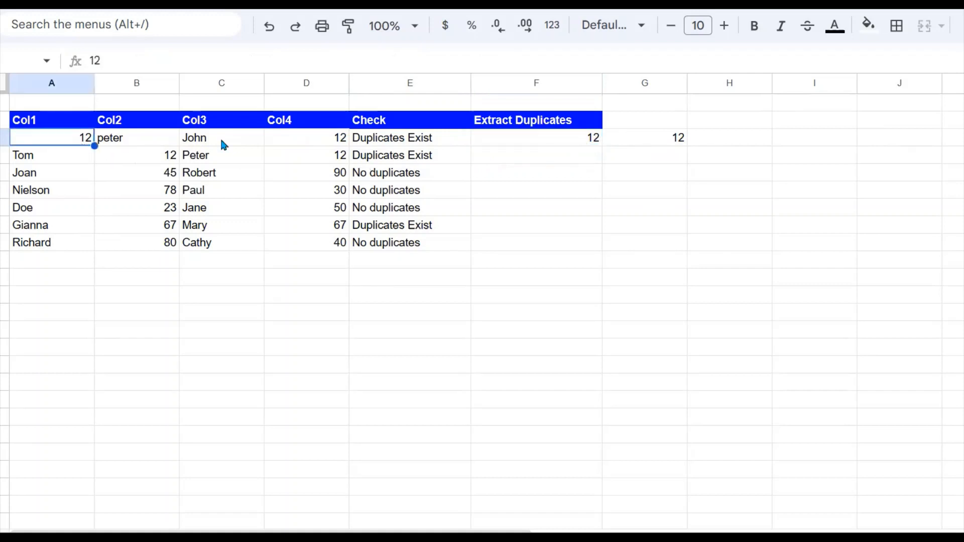
{"action": "left_click", "coordinate": [303, 138]}
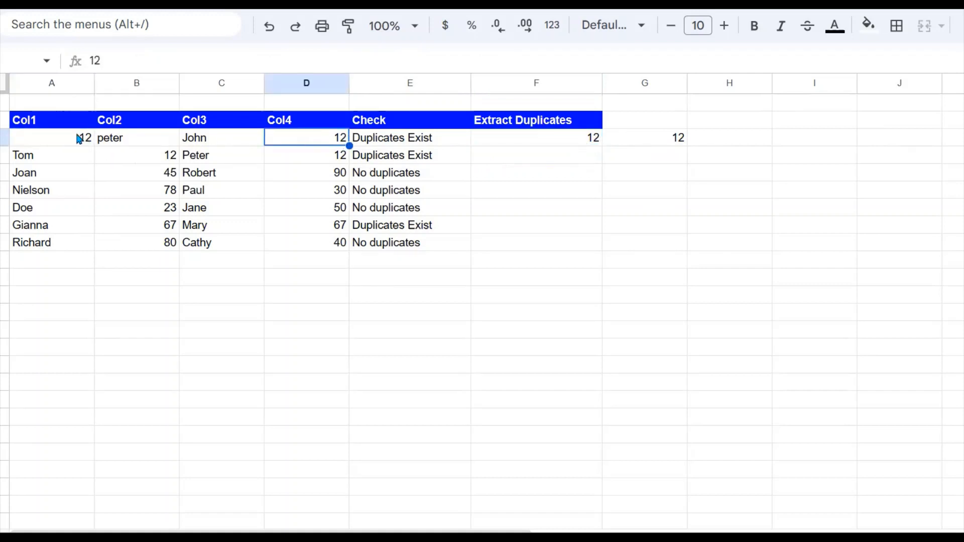
{"action": "left_click", "coordinate": [572, 139]}
{"action": "left_click", "coordinate": [674, 138]}
{"action": "left_click", "coordinate": [517, 139]}
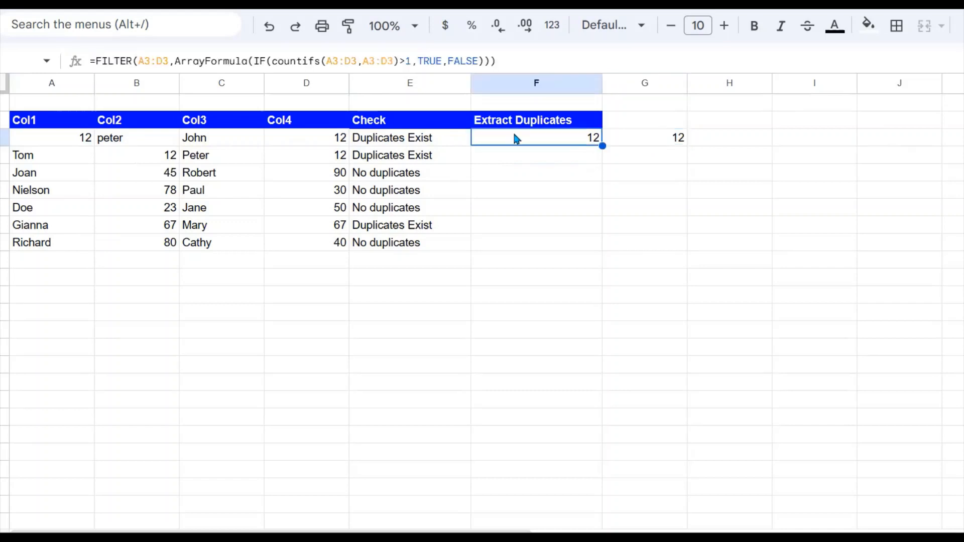
Replace the number in A3 with the same first name that C3 holds, capitalizing only its first letter
{"action": "left_click", "coordinate": [93, 146]}
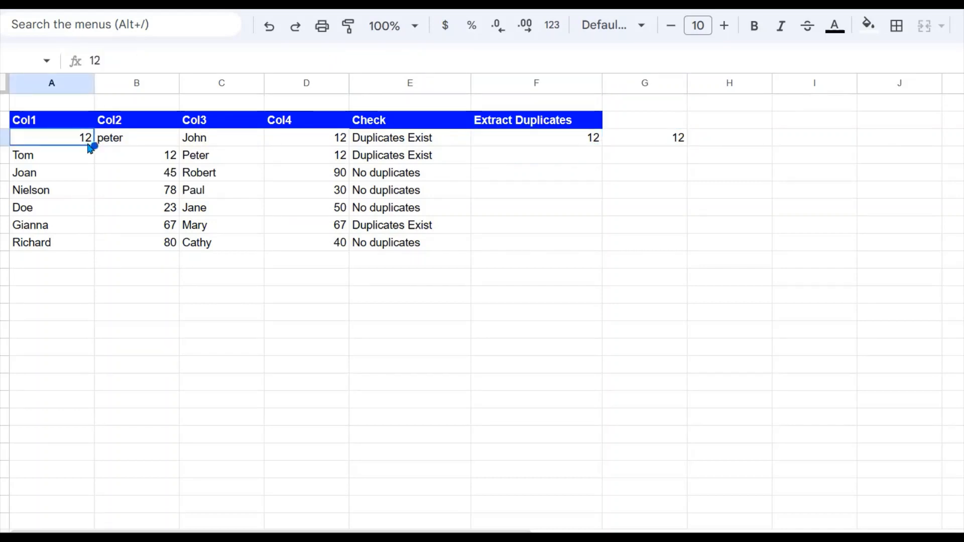
{"action": "type", "text": "JOH"}
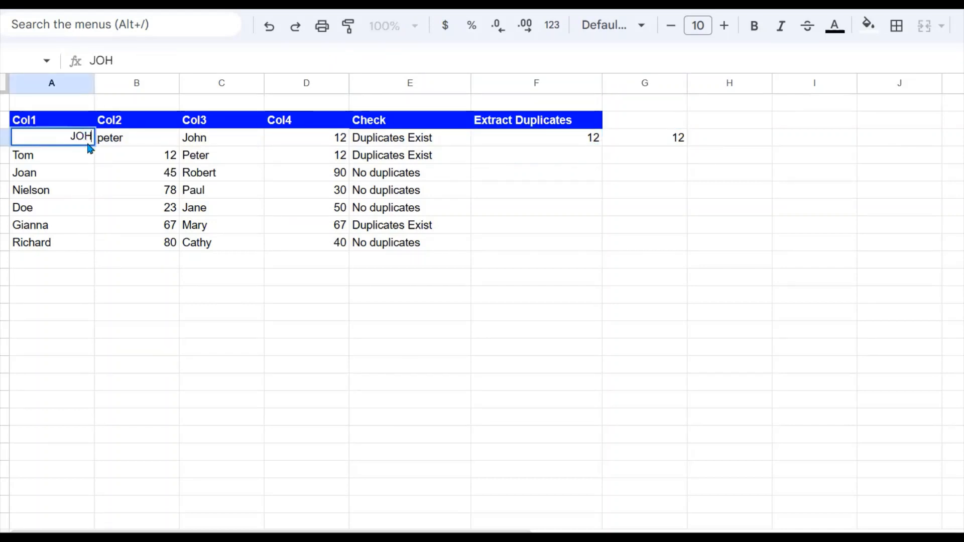
{"action": "key", "text": "BackSpace"}
{"action": "key", "text": "BackSpace"}
{"action": "type", "text": "oh"}
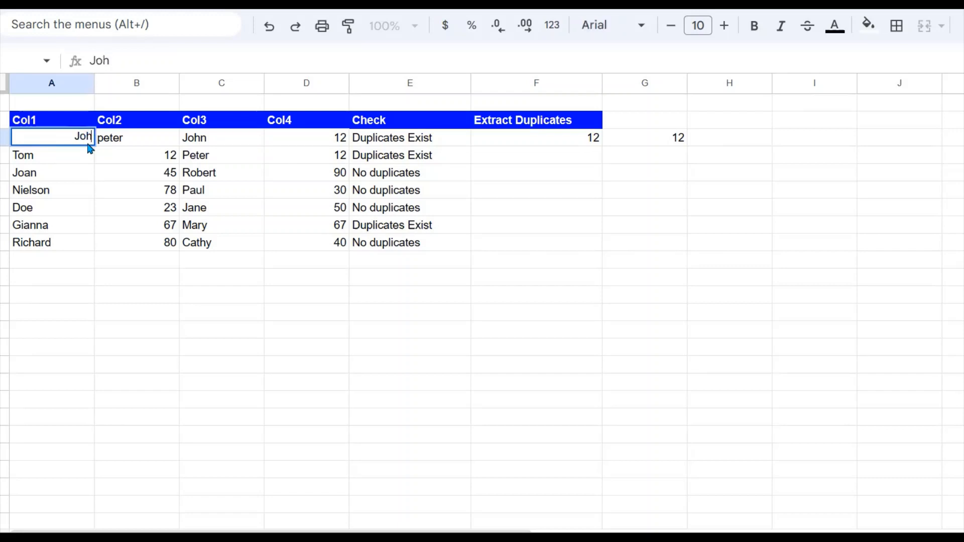
{"action": "type", "text": "n"}
{"action": "key", "text": "Return"}
Check the duplicates that the FILTER formula extracts into F3 and G3 for the edited first row
{"action": "left_click", "coordinate": [547, 141]}
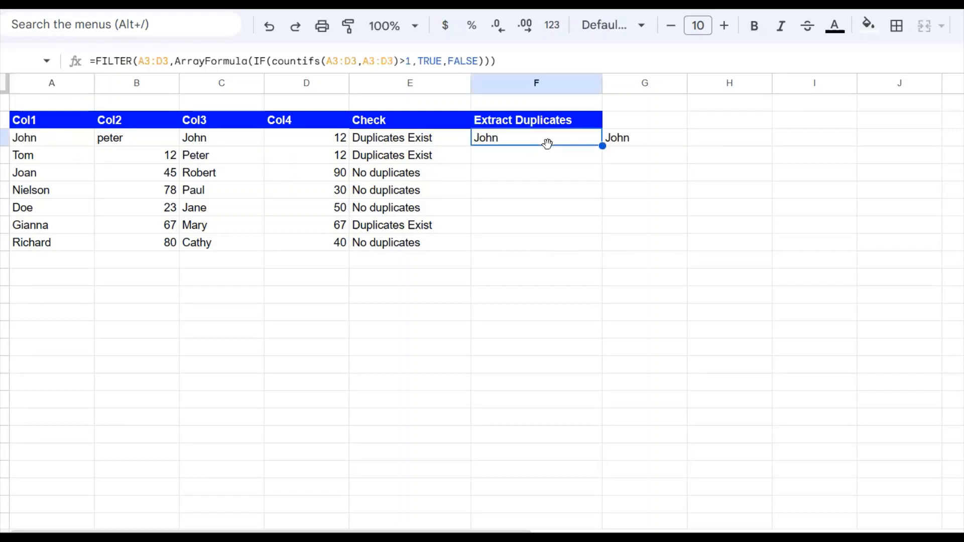
{"action": "left_click", "coordinate": [625, 142]}
{"action": "left_click", "coordinate": [549, 149]}
{"action": "left_click", "coordinate": [637, 144]}
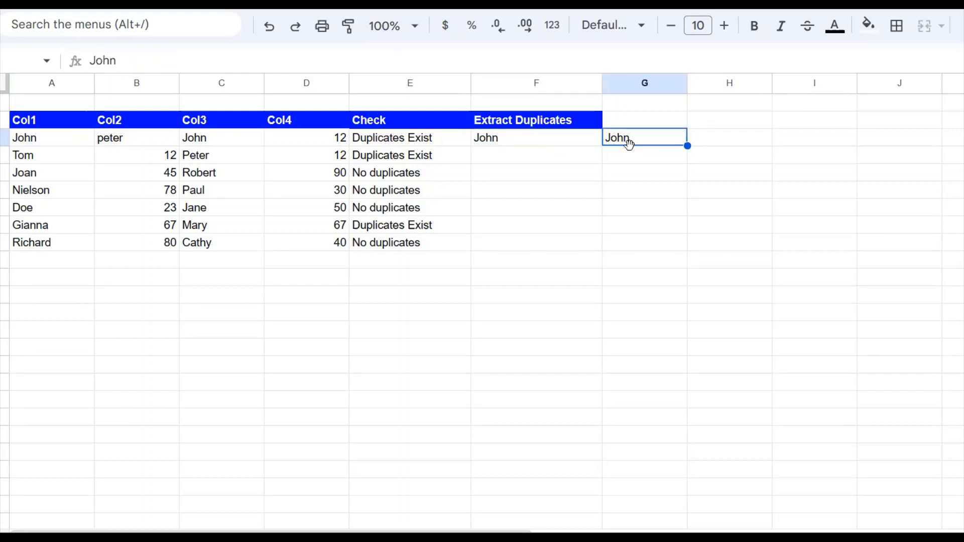
{"action": "left_click", "coordinate": [574, 147]}
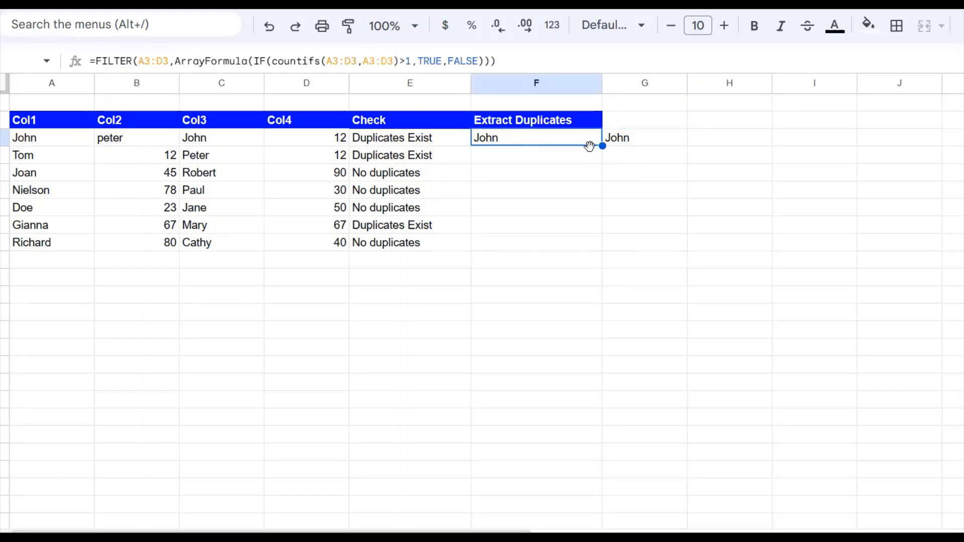
{"action": "mouse_move", "coordinate": [589, 148]}
{"action": "left_mouse_down"}
{"action": "mouse_move", "coordinate": [583, 237]}
{"action": "mouse_move", "coordinate": [587, 144]}
{"action": "left_mouse_up"}
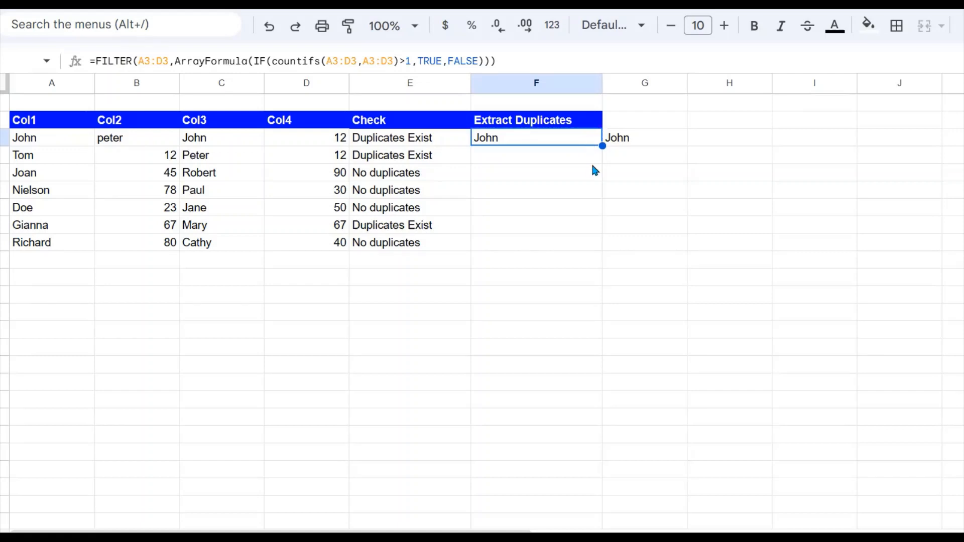
Fill the FILTER formula from F3 down through F9
{"action": "key", "text": "shift+Down"}
{"action": "key", "text": "shift+Down"}
{"action": "key", "text": "shift+Down"}
{"action": "key", "text": "shift+Down"}
{"action": "key", "text": "shift+Down"}
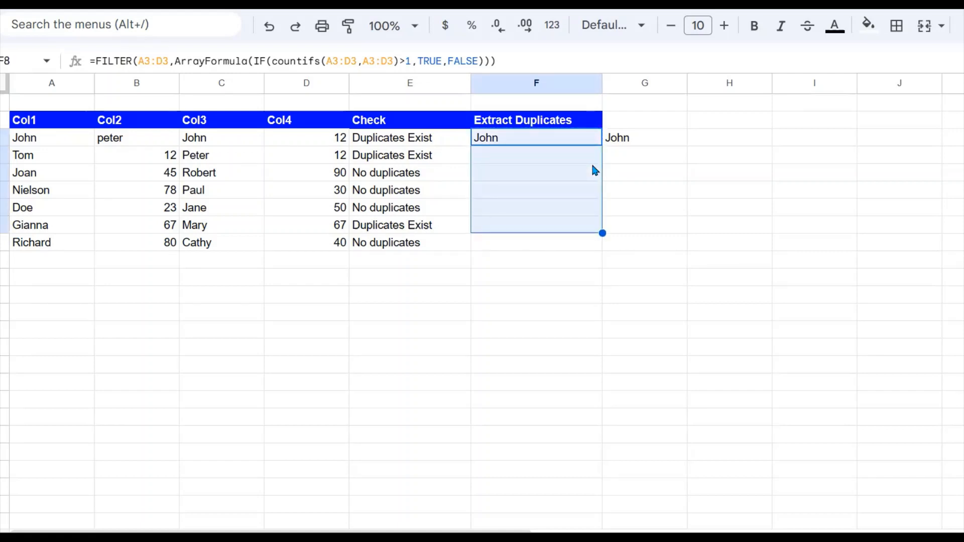
{"action": "key", "text": "shift+Down"}
{"action": "key", "text": "ctrl+d"}
Review the extracted results in F3:G9 and inspect the error details for F5
{"action": "left_click", "coordinate": [614, 170]}
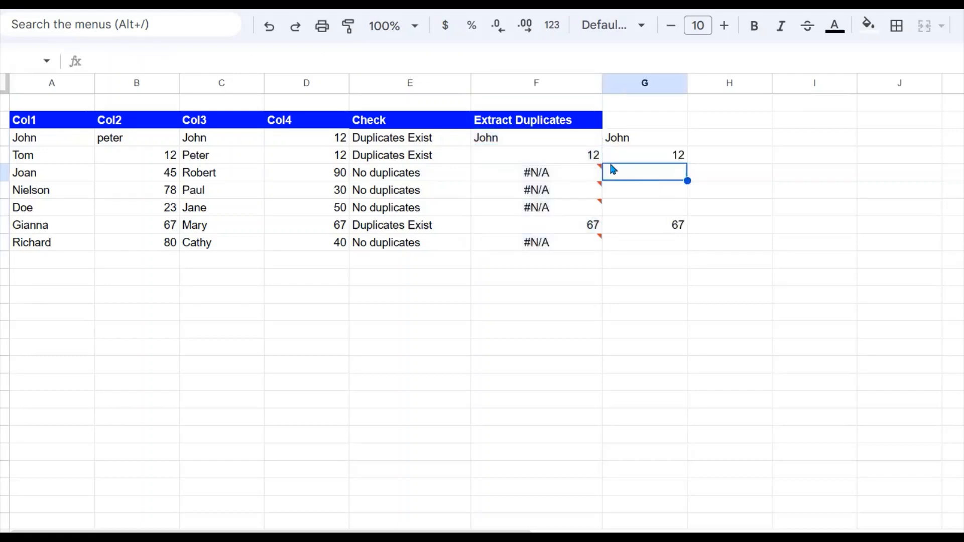
{"action": "left_click_drag", "start_coordinate": [556, 137], "coordinate": [660, 234]}
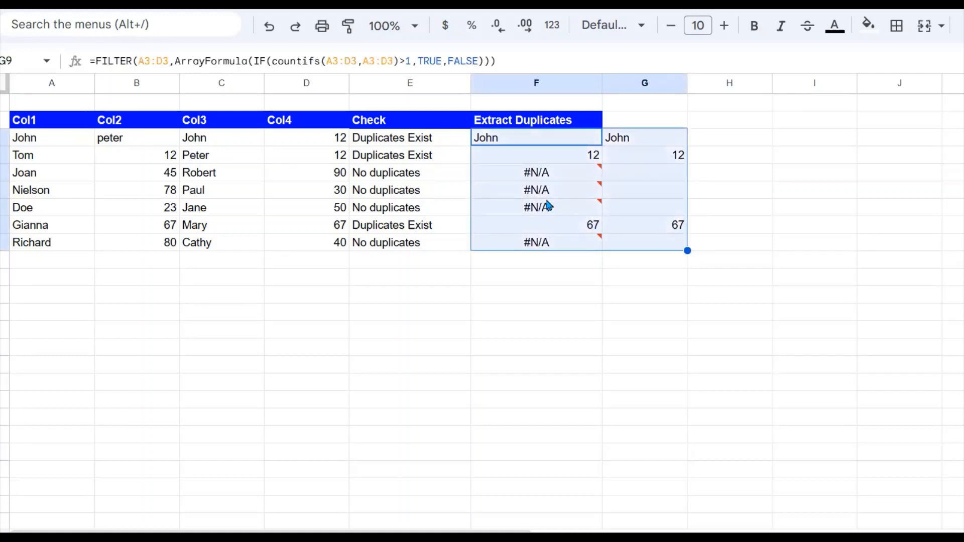
{"action": "left_click", "coordinate": [557, 173]}
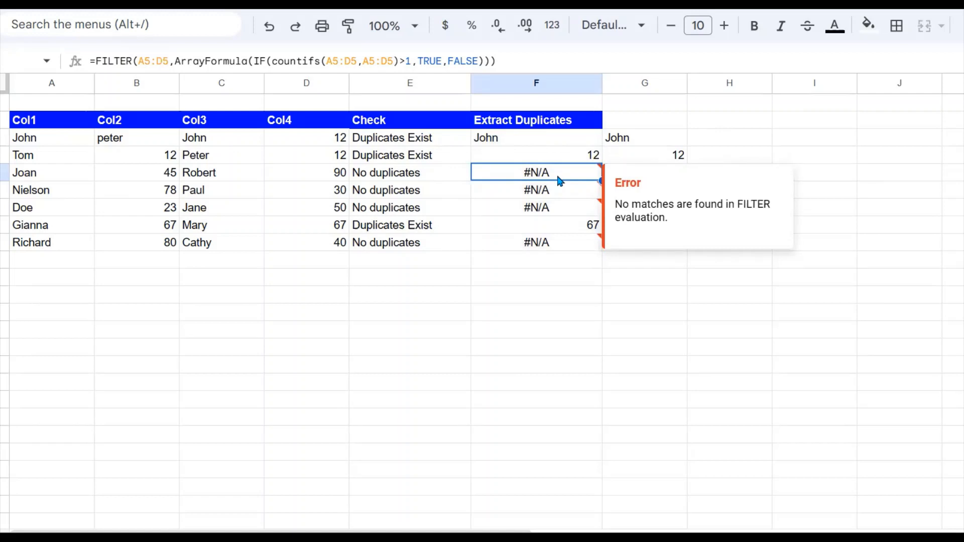
Wrap the F3 formula in IFERROR so it reads =iferror(FILTER(A3:D3,ArrayFormula(IF(countifs(A3:D3,A3:D3)>1,TRUE,FALSE))))
{"action": "left_click", "coordinate": [510, 139]}
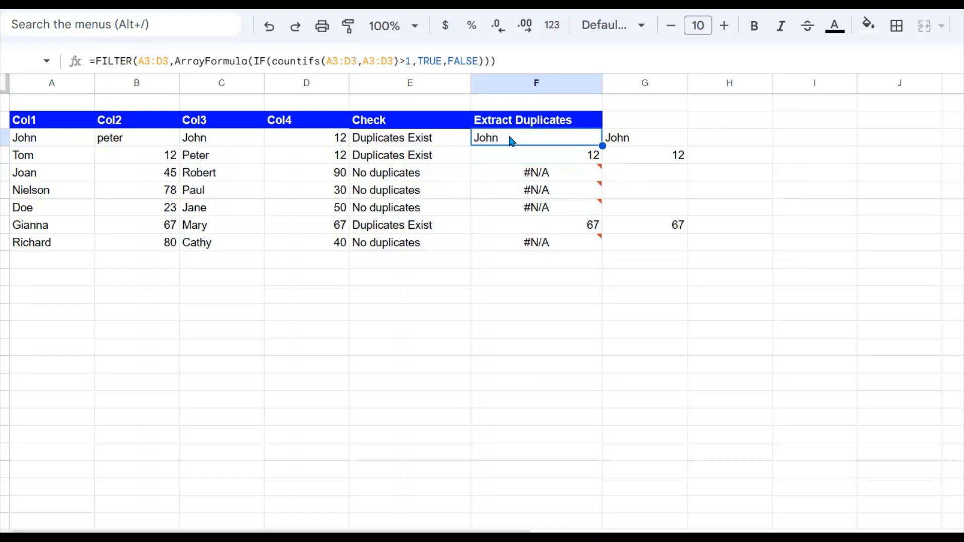
{"action": "left_click", "coordinate": [96, 63]}
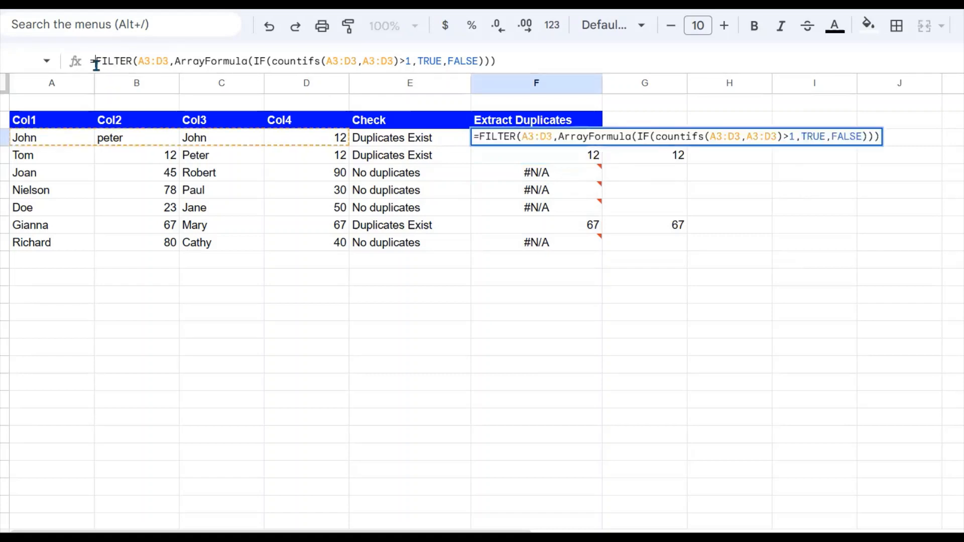
{"action": "type", "text": "ife"}
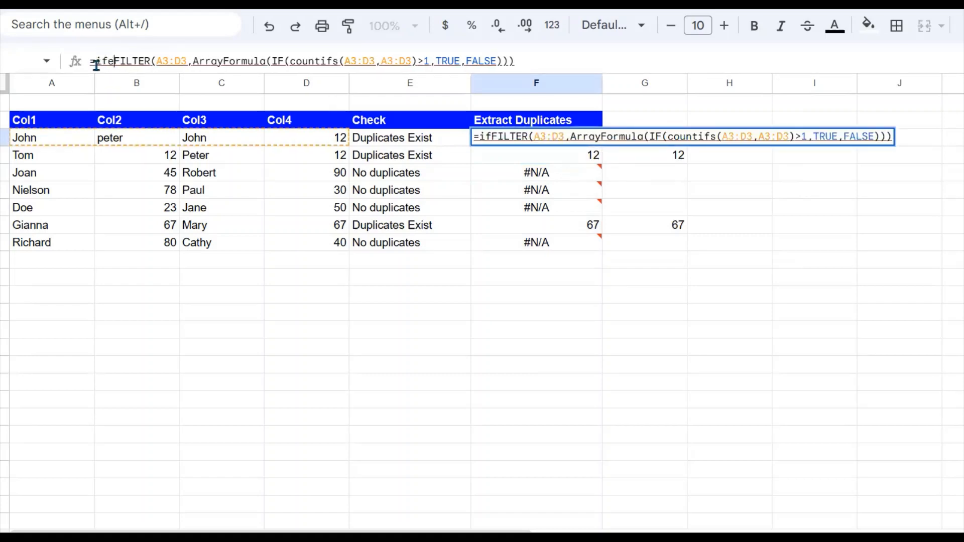
{"action": "type", "text": "rror("}
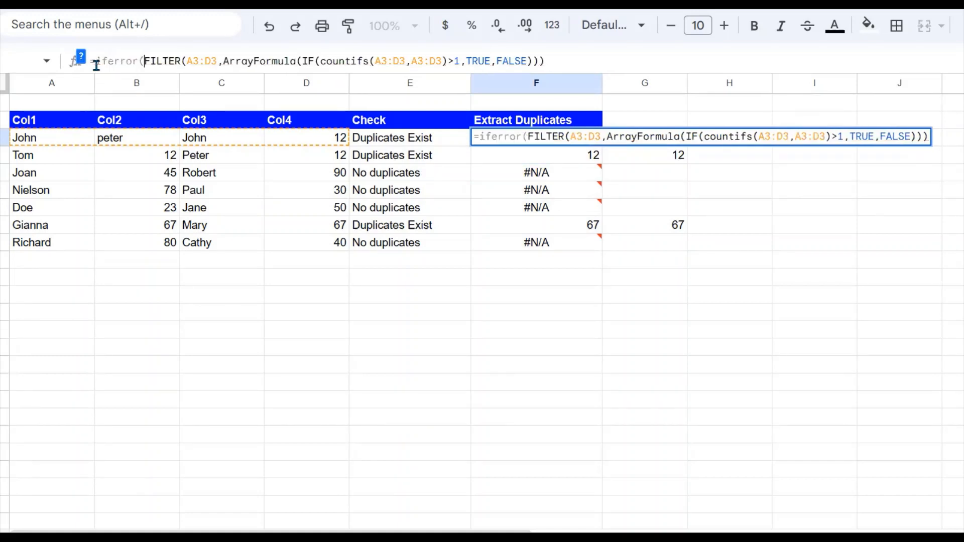
{"action": "left_click", "coordinate": [591, 63]}
{"action": "type", "text": ")"}
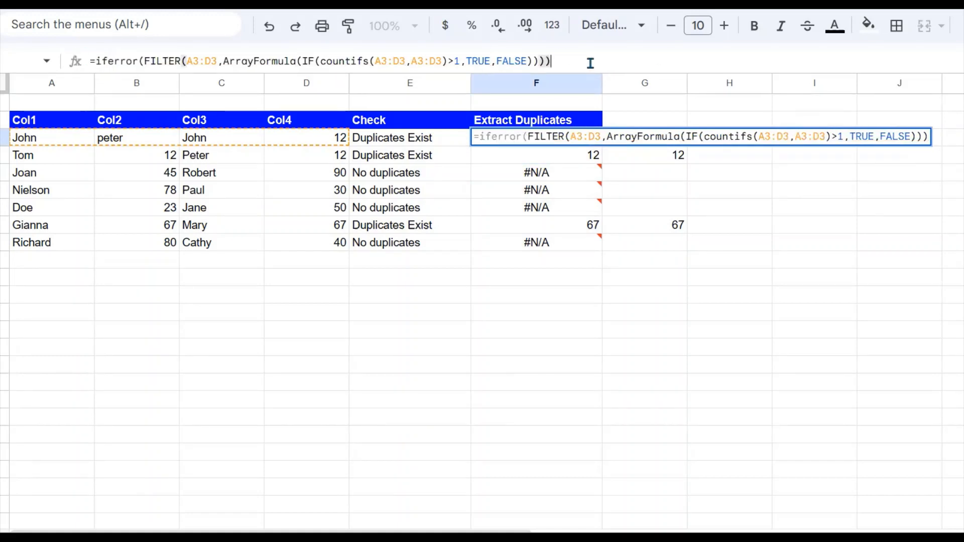
{"action": "key", "text": "Return"}
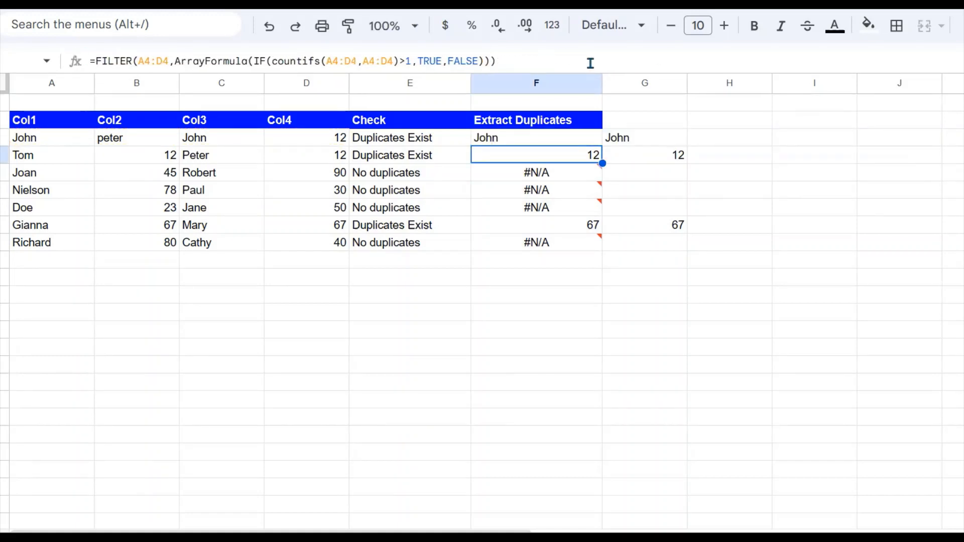
Fill the IFERROR version of the formula from F3 down through F9
{"action": "left_click", "coordinate": [593, 143]}
{"action": "key", "text": "shift+Down"}
{"action": "key", "text": "shift+Down"}
{"action": "key", "text": "shift+Down"}
{"action": "key", "text": "shift+Down"}
{"action": "key", "text": "shift+Down"}
{"action": "key", "text": "shift+Down"}
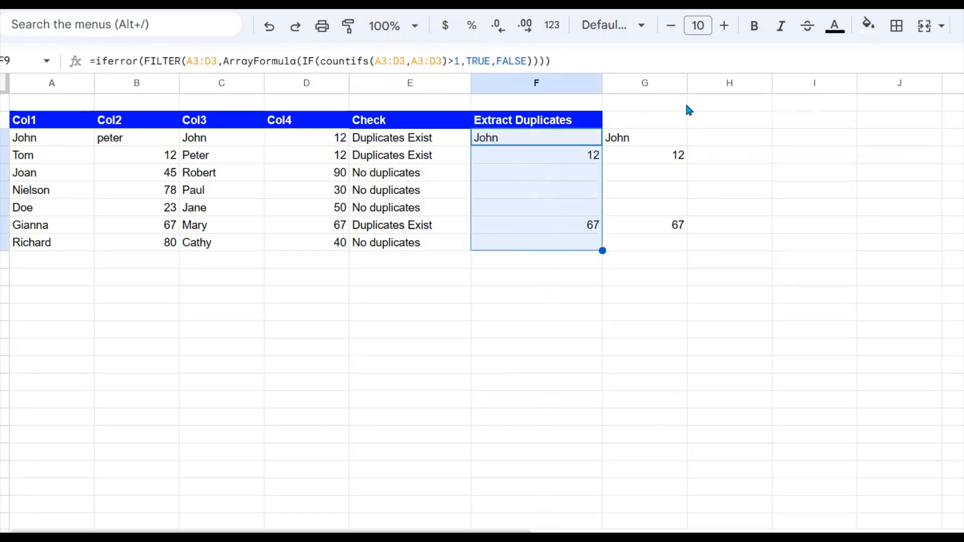
Add "No values" as the IFERROR fallback text in the F5 formula
{"action": "left_click", "coordinate": [606, 193]}
{"action": "left_click", "coordinate": [598, 196]}
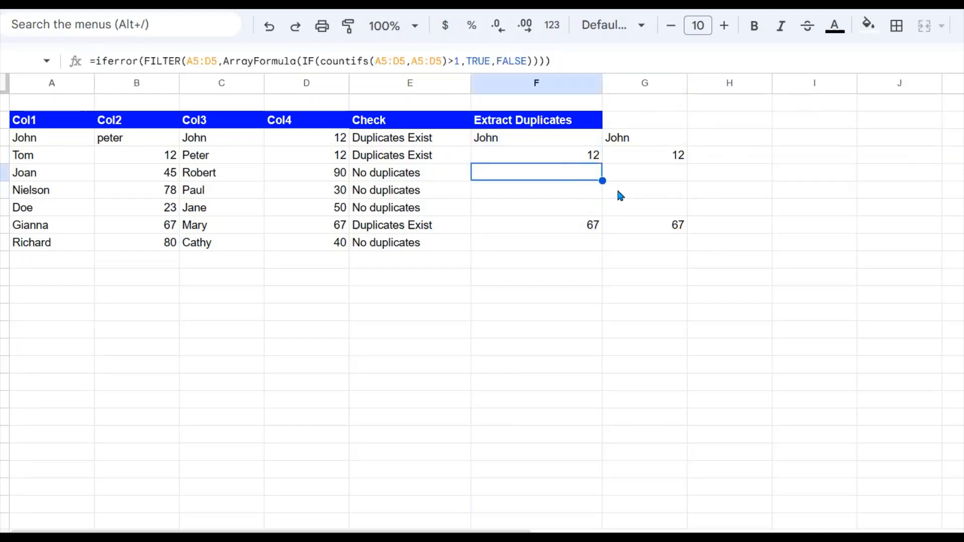
{"action": "left_click", "coordinate": [559, 175]}
{"action": "left_click", "coordinate": [546, 61]}
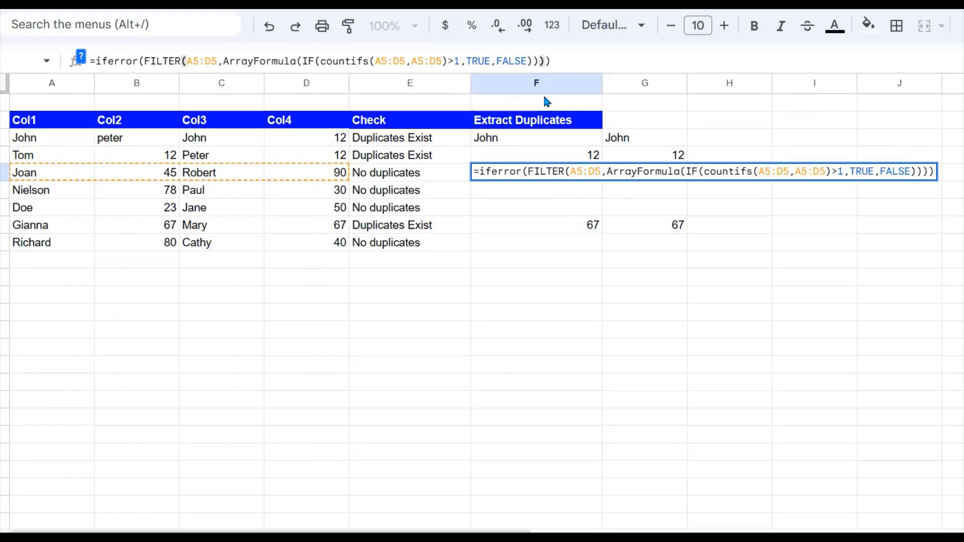
{"action": "type", "text": ", \""}
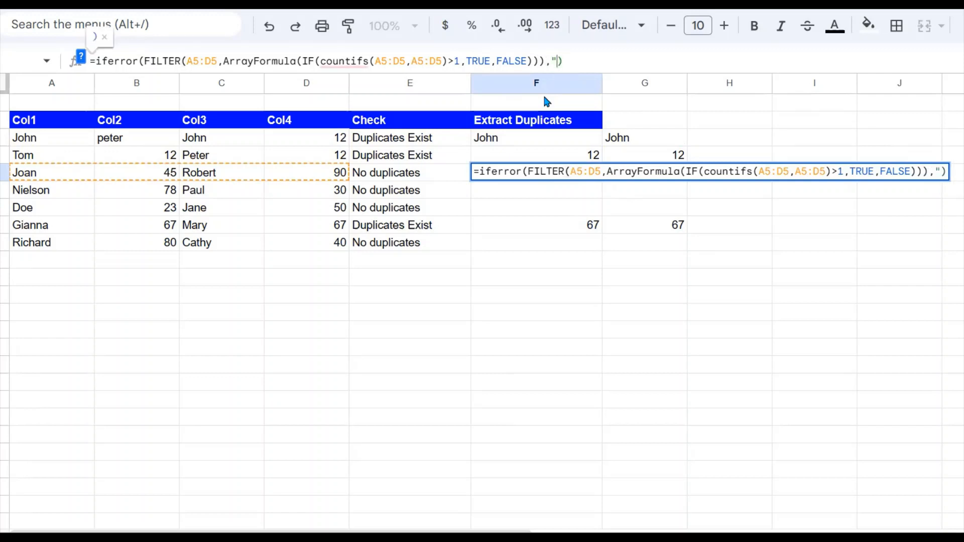
{"action": "type", "text": "No D"}
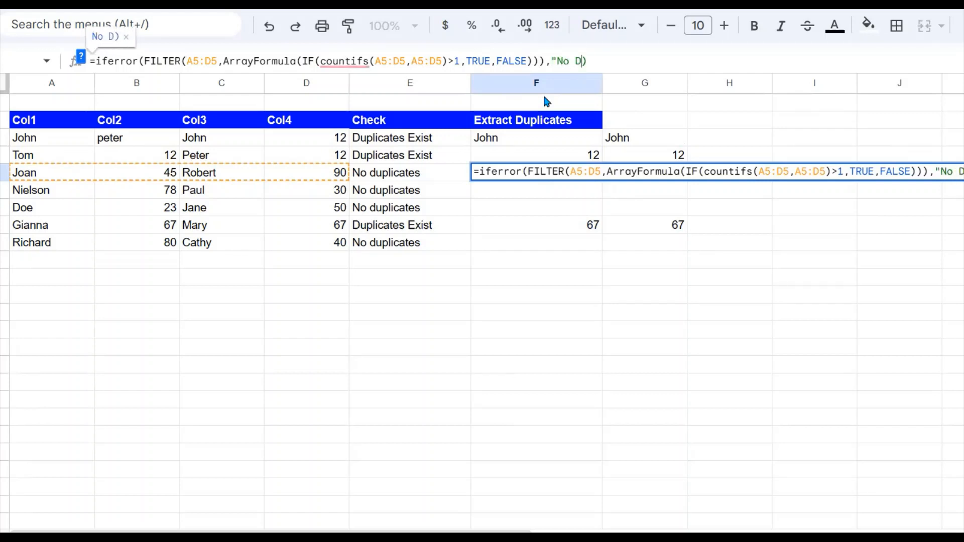
{"action": "type", "text": "u"}
{"action": "key", "text": "BackSpace"}
{"action": "key", "text": "BackSpace"}
{"action": "type", "text": "values"}
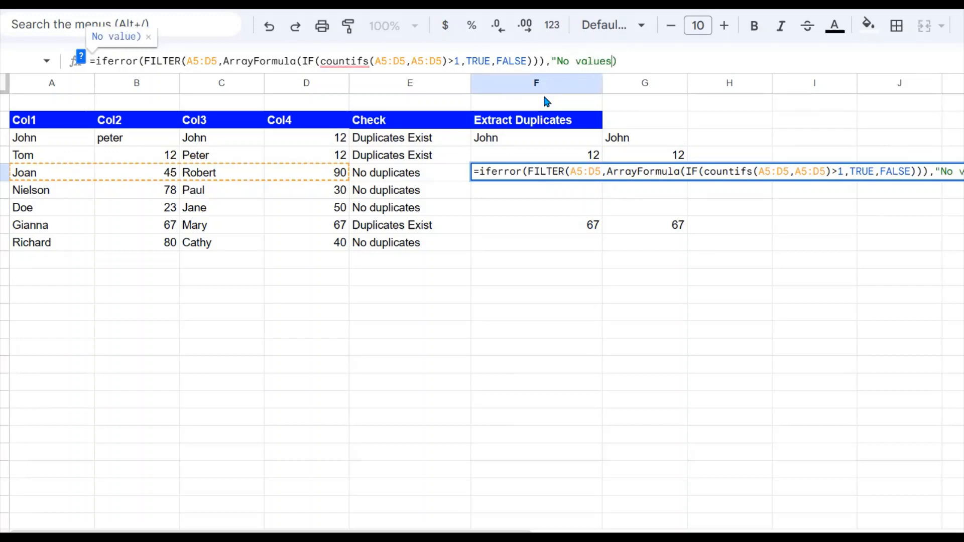
{"action": "type", "text": "\""}
{"action": "key", "text": "Return"}
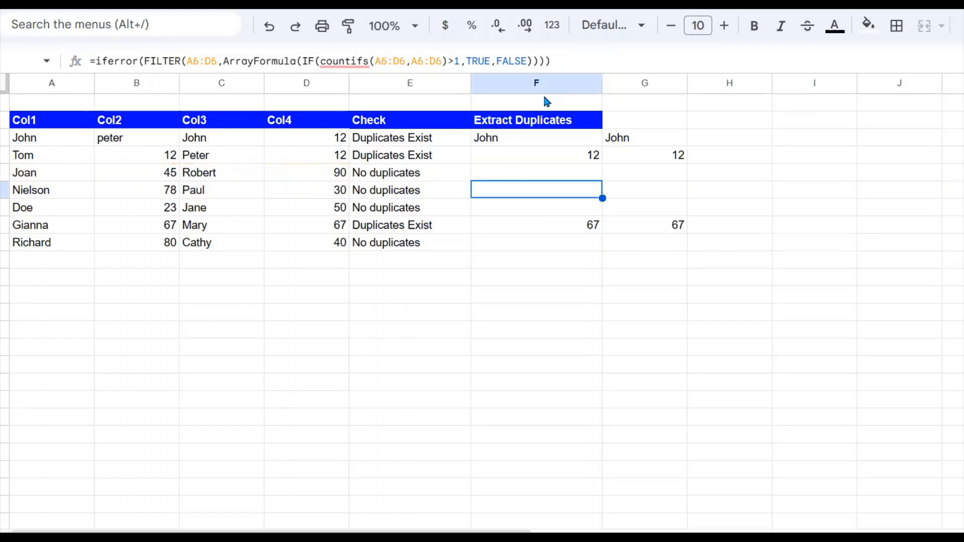
Copy the F5 formula with its fallback text into F3 and apply it down through F8
{"action": "left_click", "coordinate": [550, 173]}
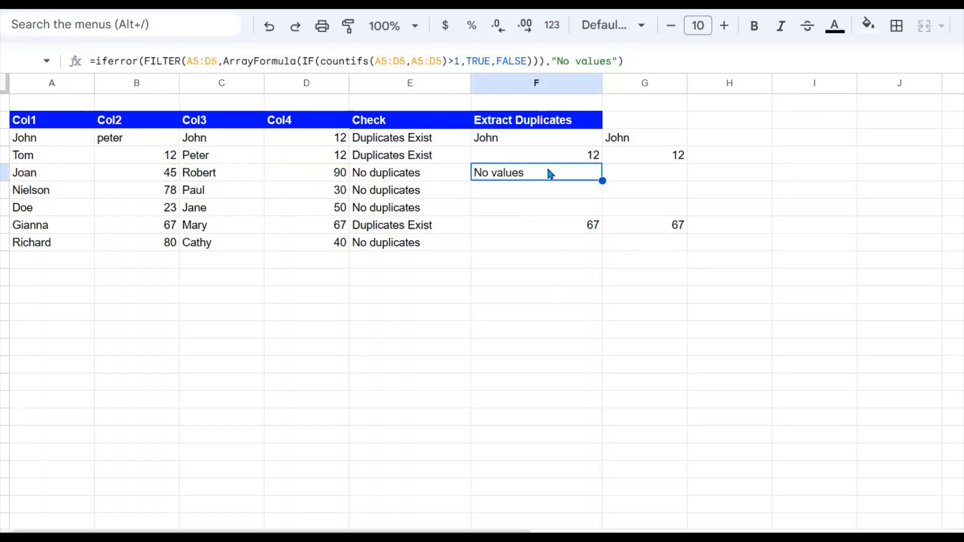
{"action": "key", "text": "ctrl+c"}
{"action": "left_click", "coordinate": [537, 142]}
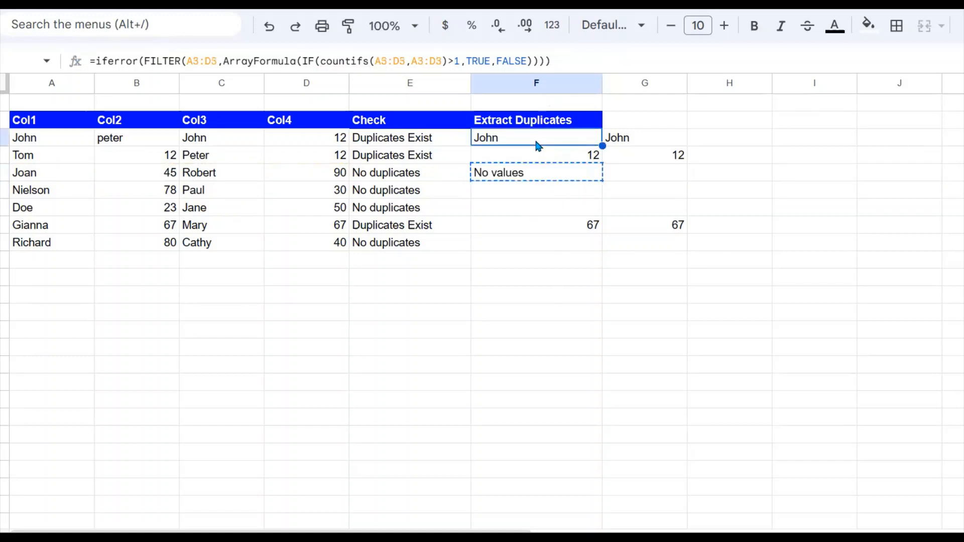
{"action": "key", "text": "ctrl+v"}
{"action": "key", "text": "shift+Down"}
{"action": "key", "text": "shift+Down"}
{"action": "key", "text": "shift+Down"}
{"action": "key", "text": "shift+Down"}
{"action": "key", "text": "shift+Down"}
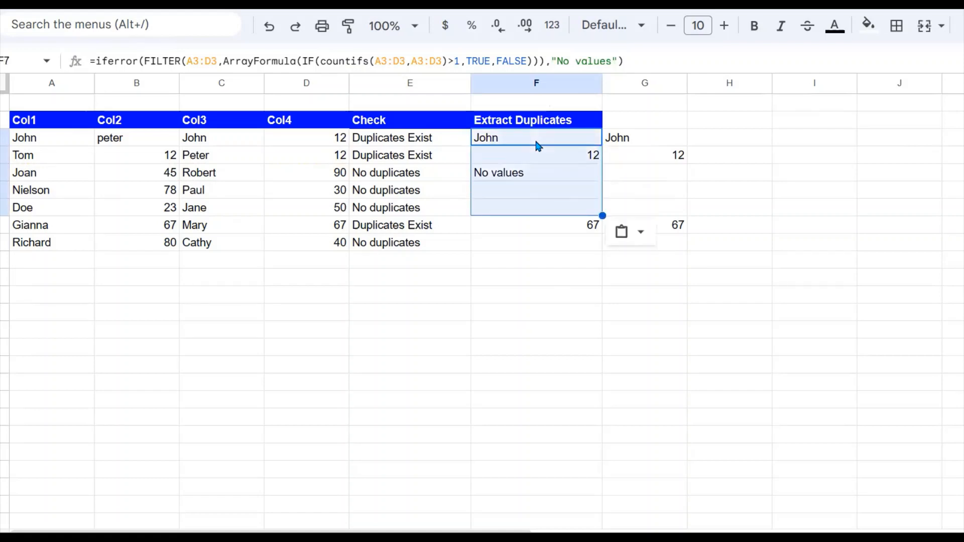
{"action": "key", "text": "ctrl+v"}
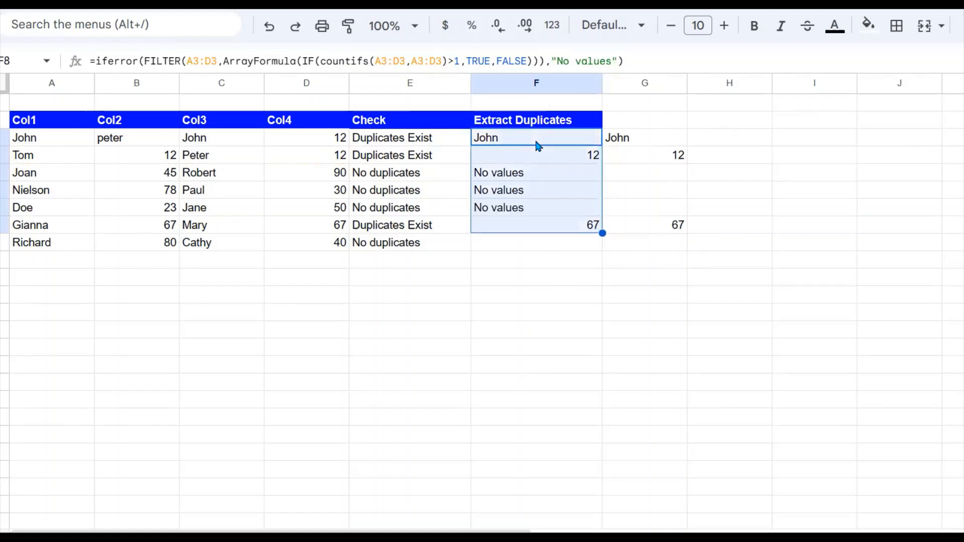
{"action": "left_click", "coordinate": [628, 156]}
{"action": "left_click", "coordinate": [599, 189]}
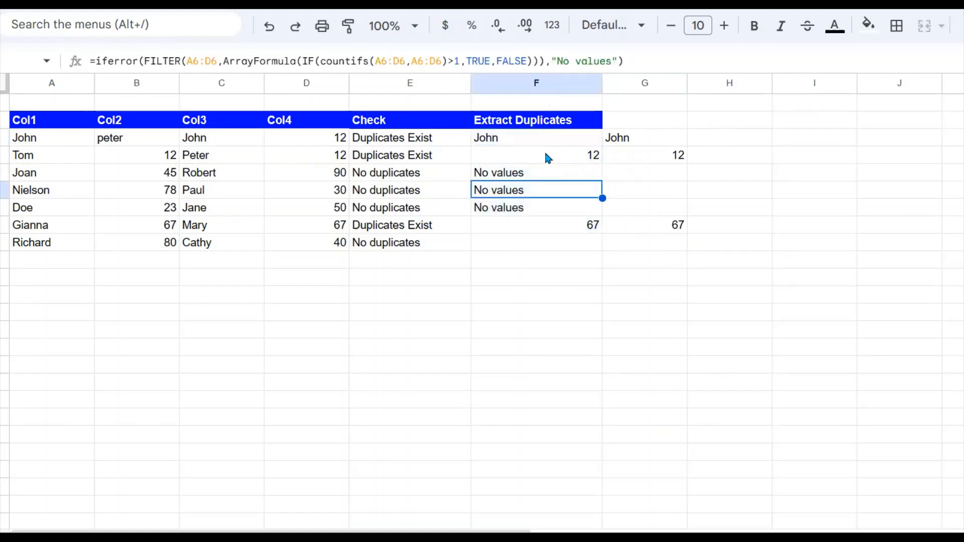
Cut the whole IFERROR expression out of the F3 formula, leaving only the equals sign
{"action": "left_click", "coordinate": [544, 144]}
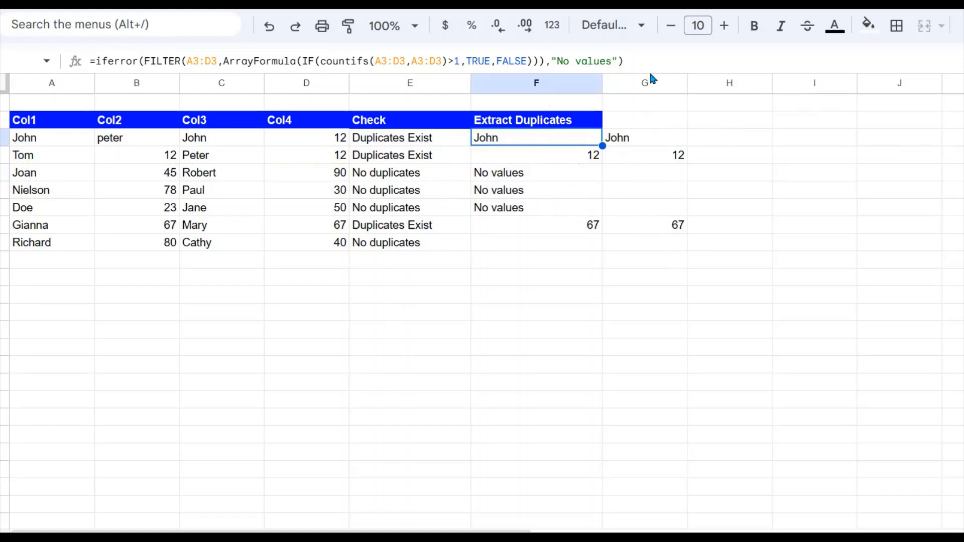
{"action": "left_click_drag", "start_coordinate": [624, 61], "coordinate": [278, 61]}
{"action": "left_click_drag", "start_coordinate": [240, 102], "coordinate": [96, 61]}
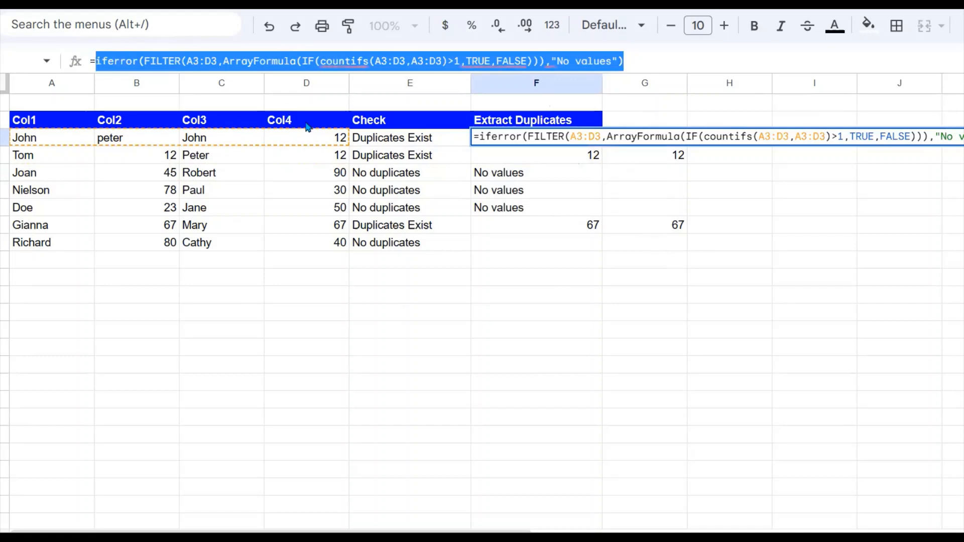
{"action": "key", "text": "ctrl+x"}
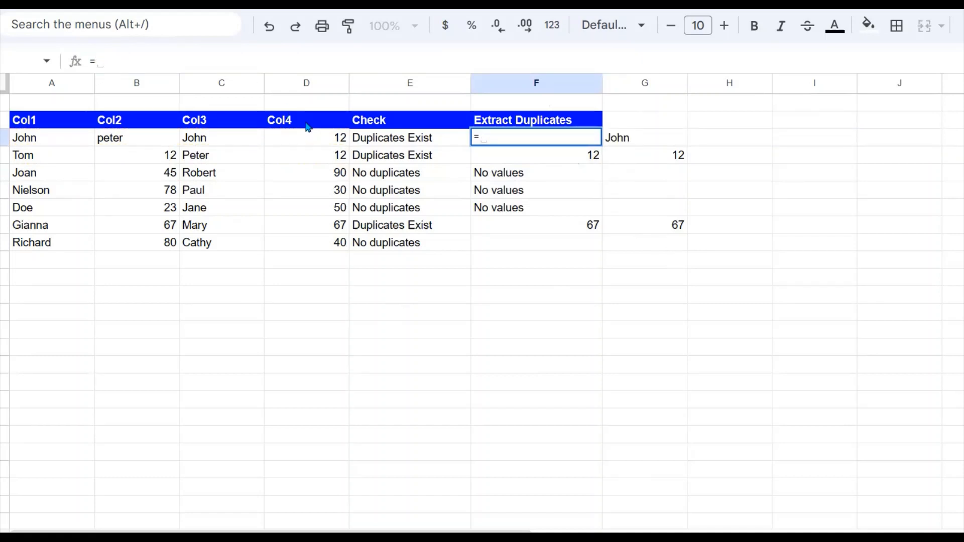
Complete F3 as a TEXTJOIN with delimiter "," and ignore_empty true, pasting the cut IFERROR expression as its text argument
{"action": "type", "text": "te"}
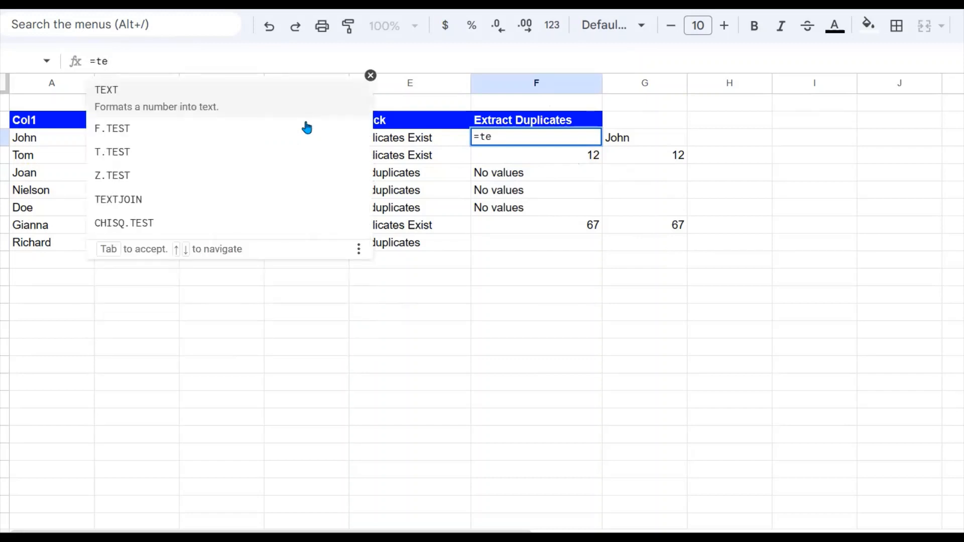
{"action": "type", "text": "xtjoin("}
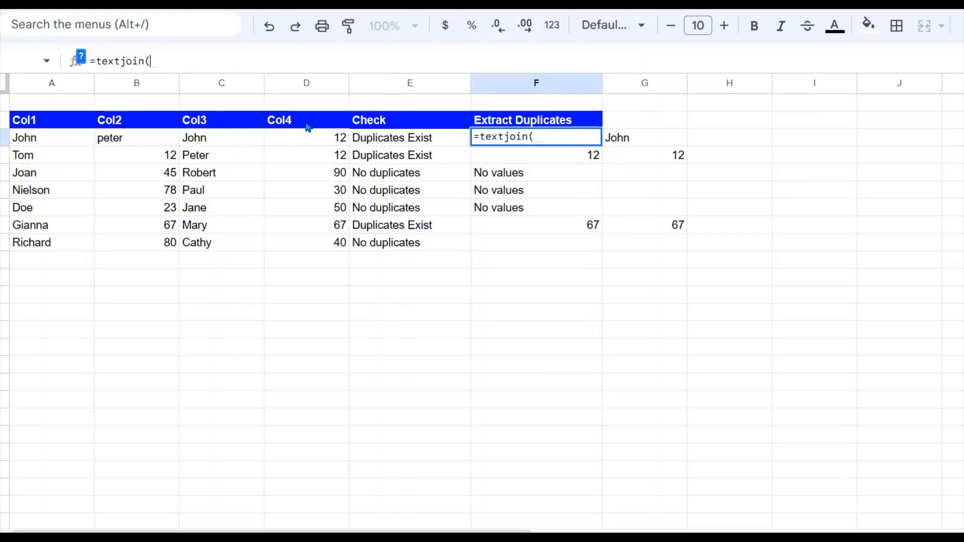
{"action": "left_click", "coordinate": [81, 59]}
{"action": "type", "text": "\""}
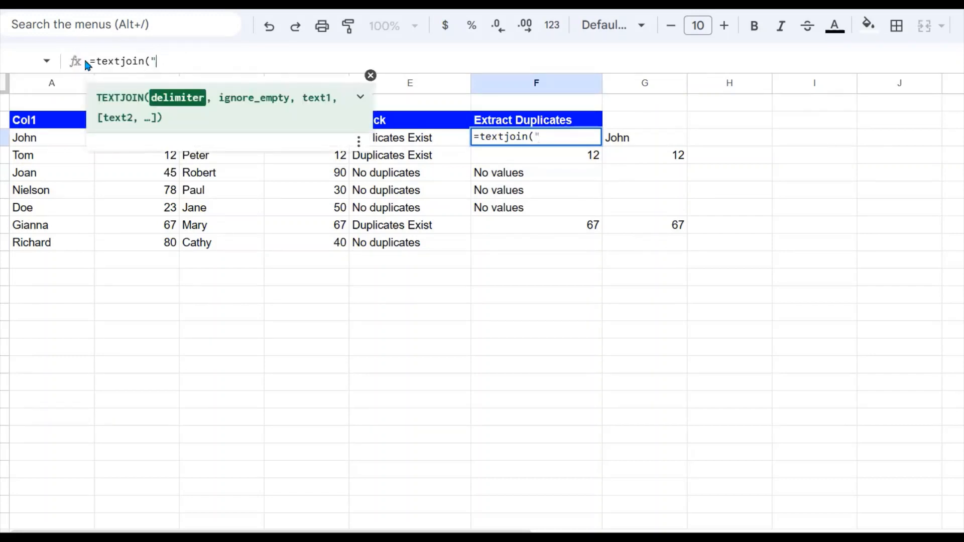
{"action": "type", "text": ",\"."}
{"action": "key", "text": "BackSpace"}
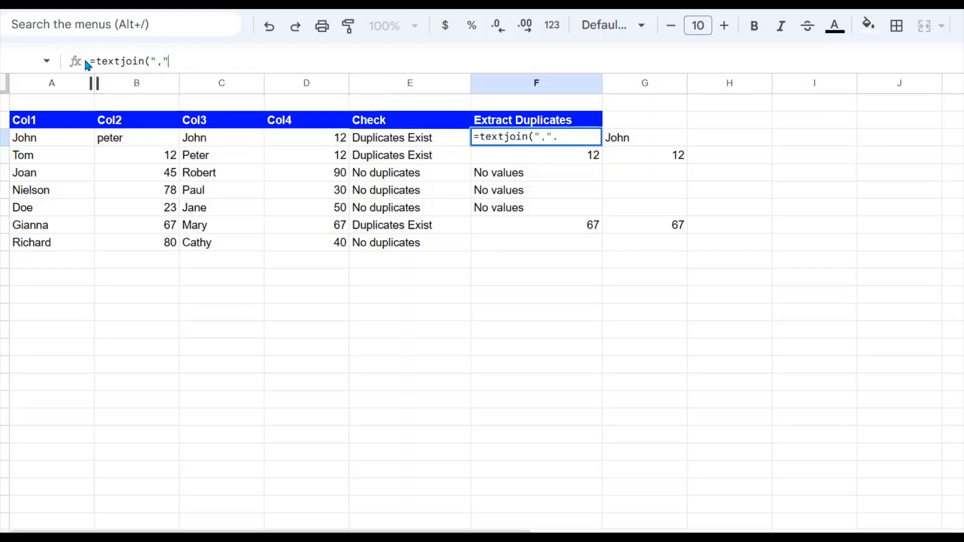
{"action": "type", "text": ",t"}
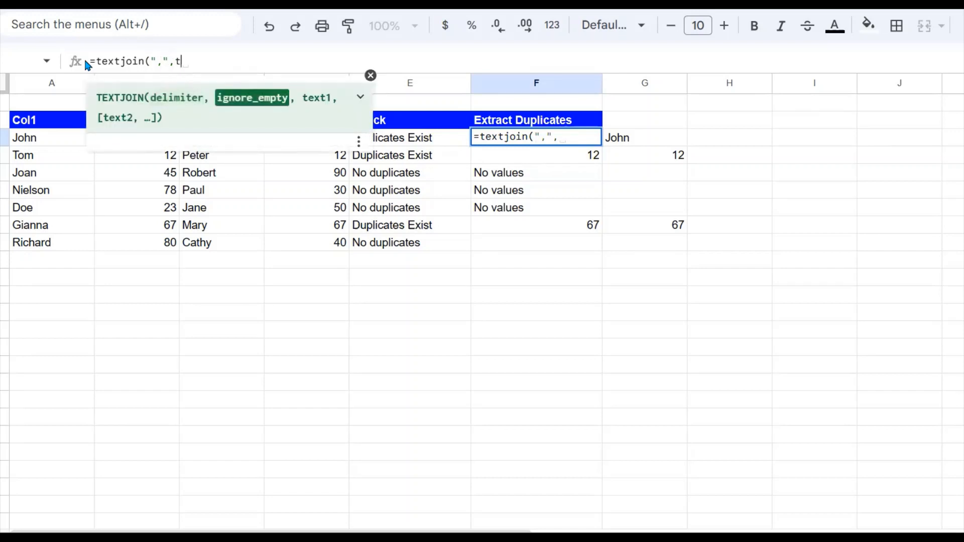
{"action": "type", "text": "rue,"}
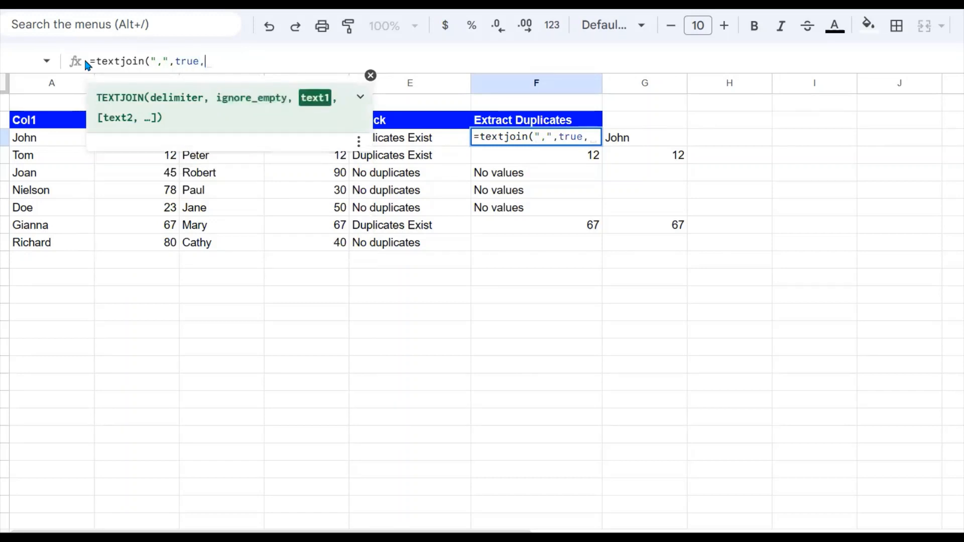
{"action": "key", "text": "ctrl+v"}
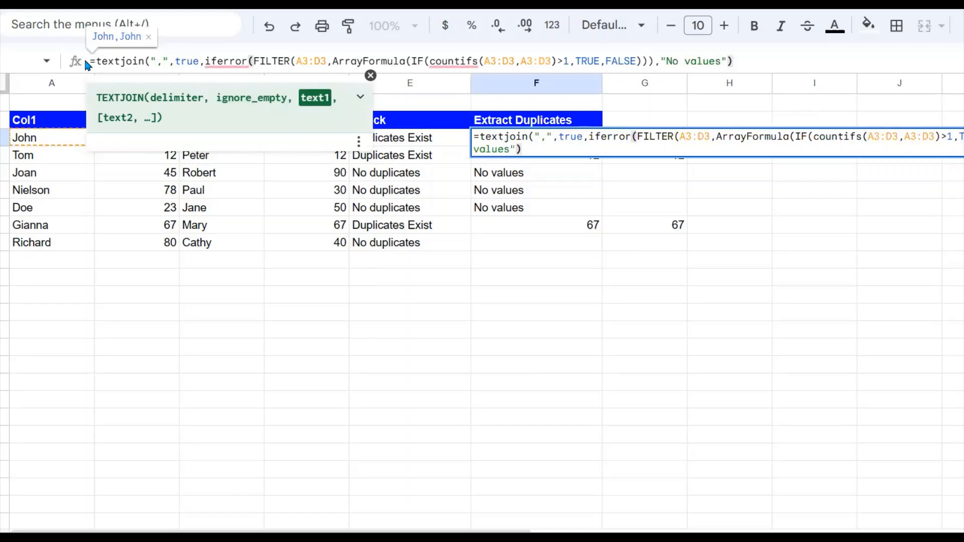
{"action": "key", "text": "Return"}
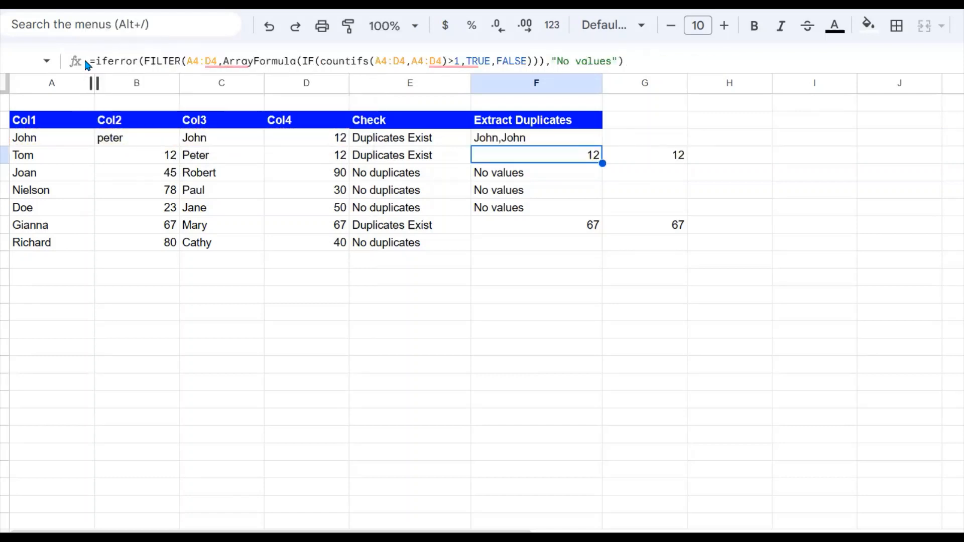
Fill the TEXTJOIN formula from F3 down through F9 and check the joined results
{"action": "left_click", "coordinate": [540, 142]}
{"action": "key", "text": "shift+Down"}
{"action": "key", "text": "shift+Down"}
{"action": "key", "text": "shift+Down"}
{"action": "key", "text": "shift+Down"}
{"action": "key", "text": "shift+Down"}
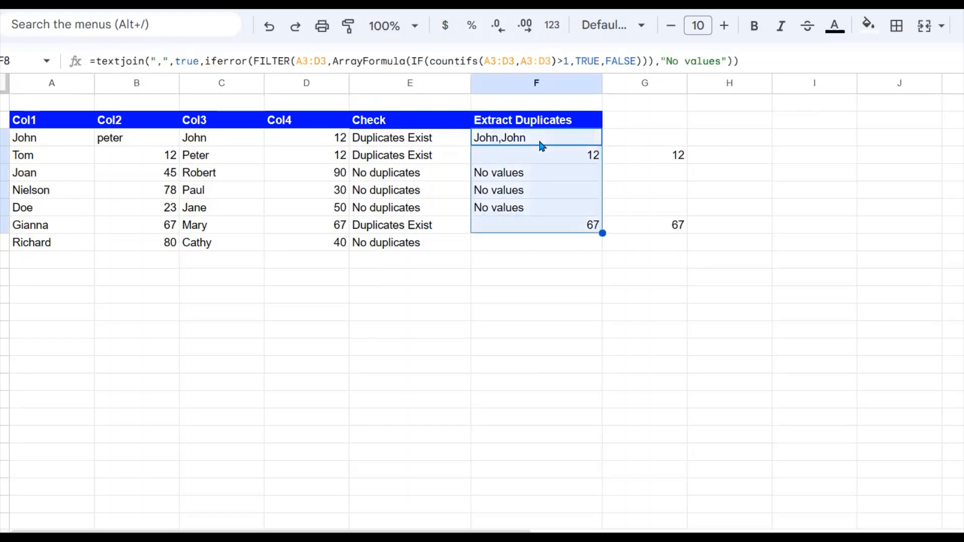
{"action": "key", "text": "shift+Down"}
{"action": "key", "text": "ctrl+d"}
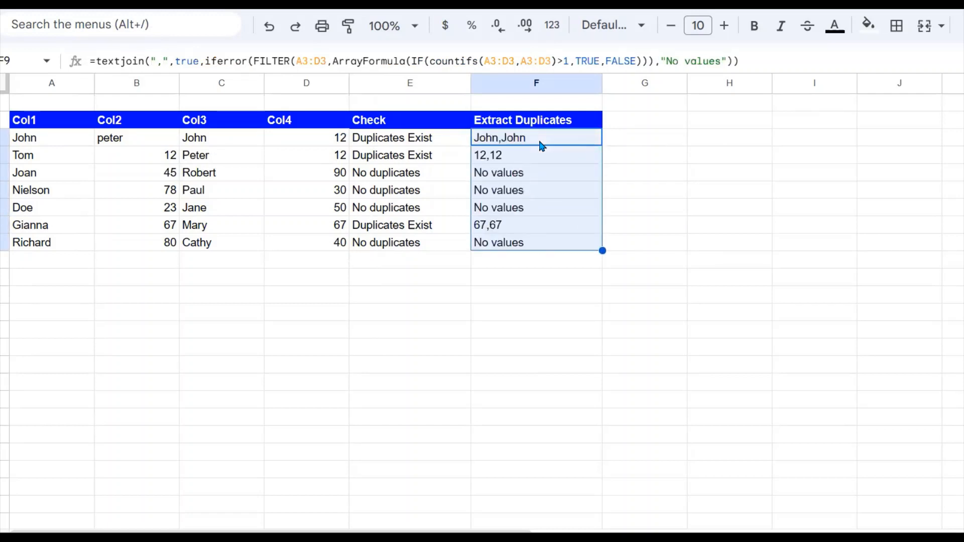
{"action": "left_click", "coordinate": [557, 187]}
{"action": "left_click", "coordinate": [557, 154]}
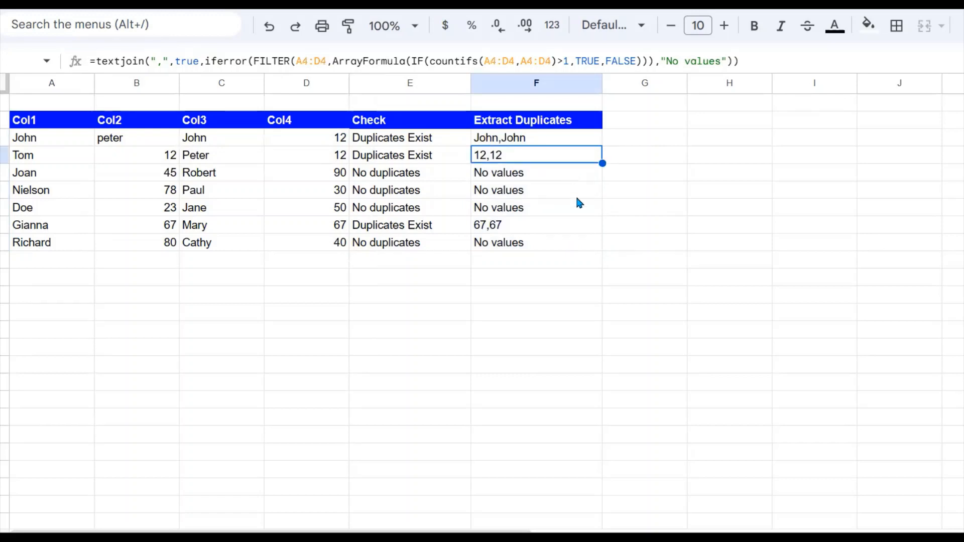
{"action": "left_click", "coordinate": [517, 143]}
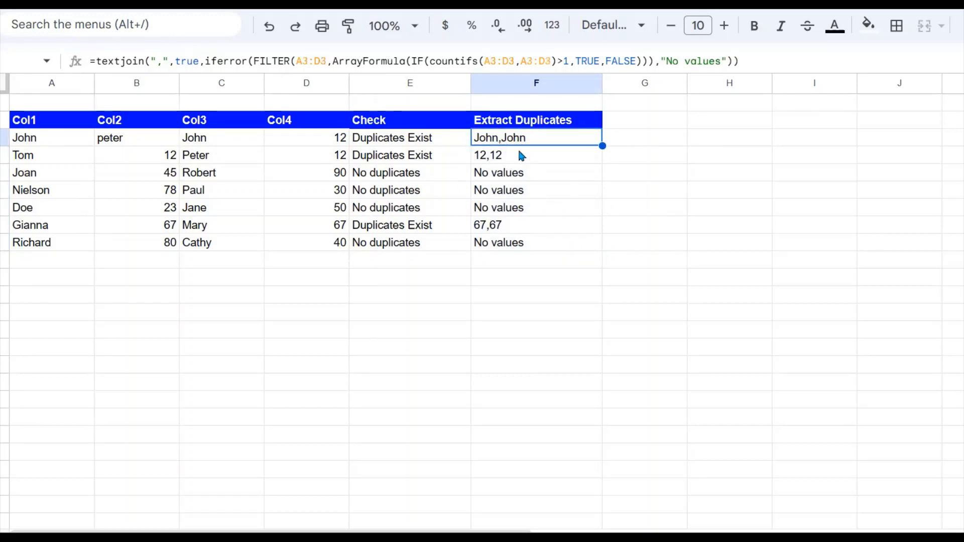
Test the formulas by setting A3 to 12 and check the results in E3 and F3
{"action": "left_click", "coordinate": [58, 145]}
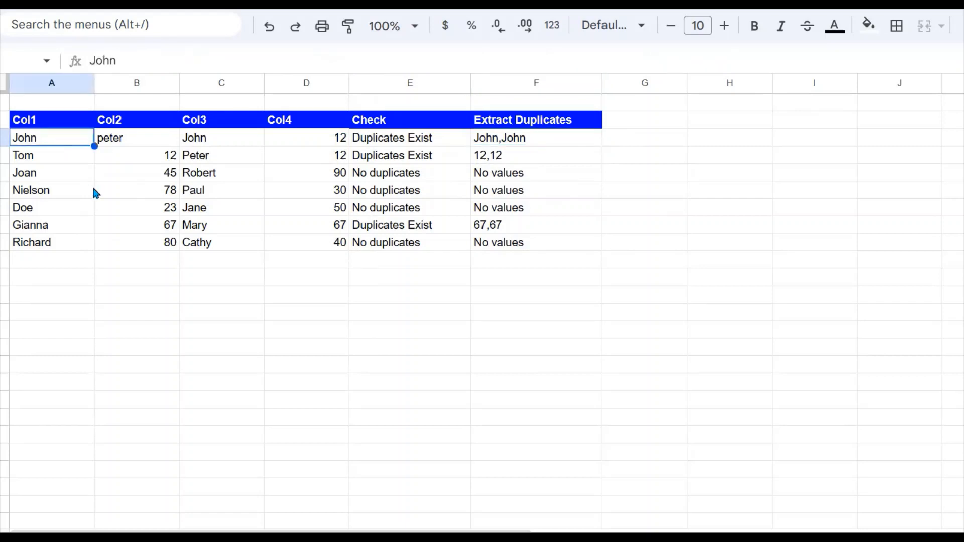
{"action": "type", "text": "12"}
{"action": "key", "text": "Return"}
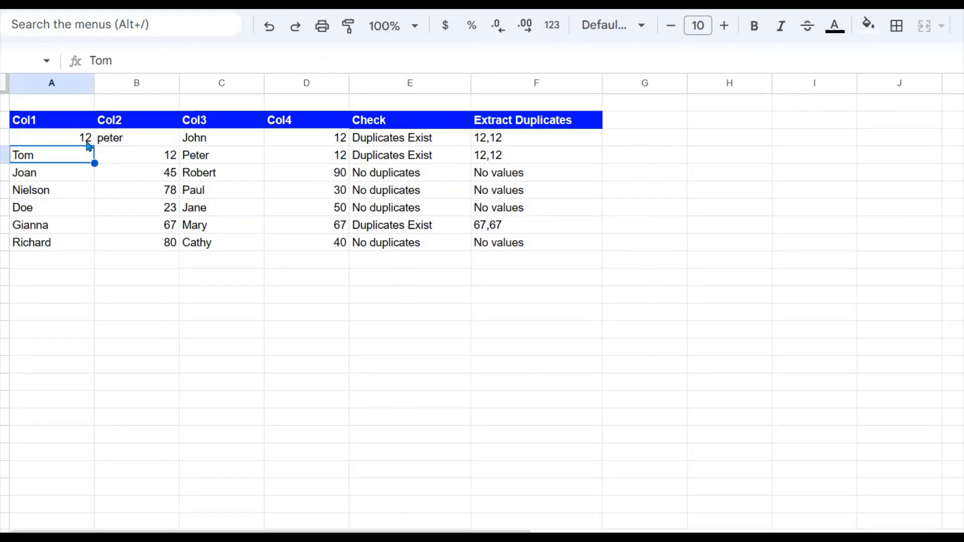
{"action": "left_click", "coordinate": [505, 136]}
{"action": "left_click", "coordinate": [420, 138]}
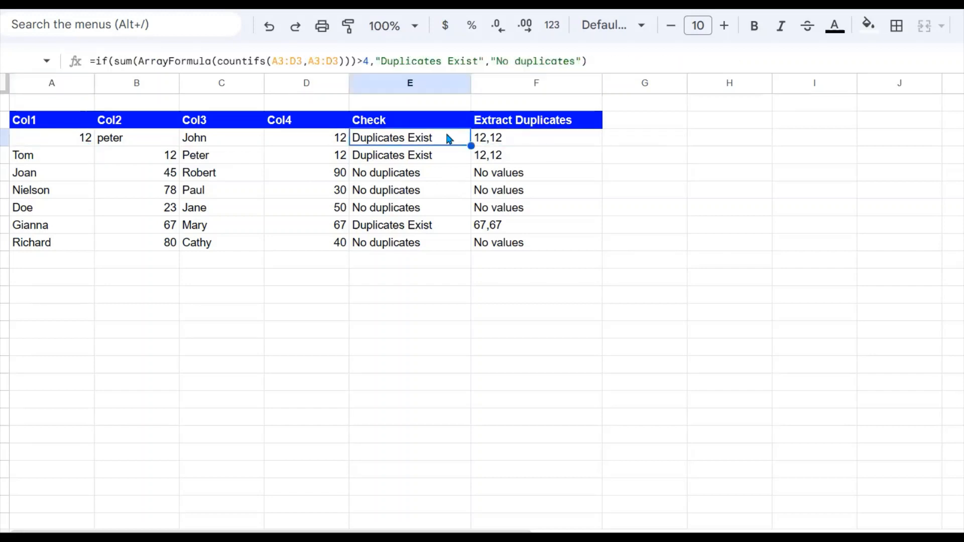
{"action": "left_click", "coordinate": [512, 143]}
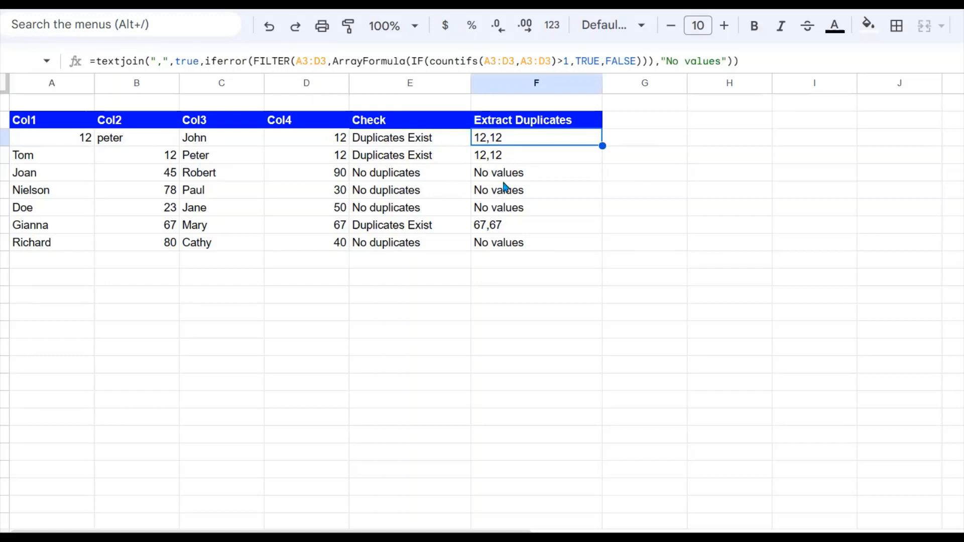
Set A3 to 13 to test a row without duplicates and check E3 and F3
{"action": "left_click", "coordinate": [78, 143]}
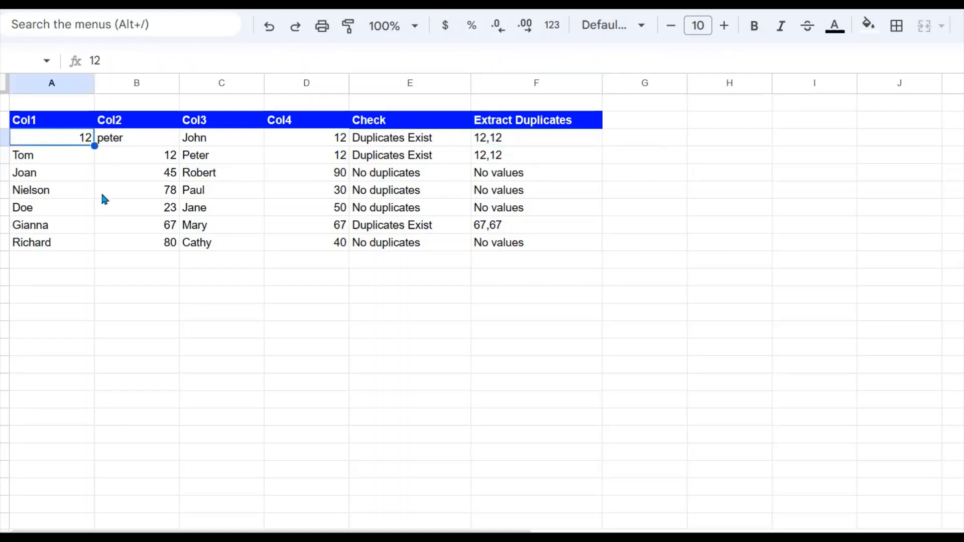
{"action": "type", "text": "13"}
{"action": "key", "text": "Return"}
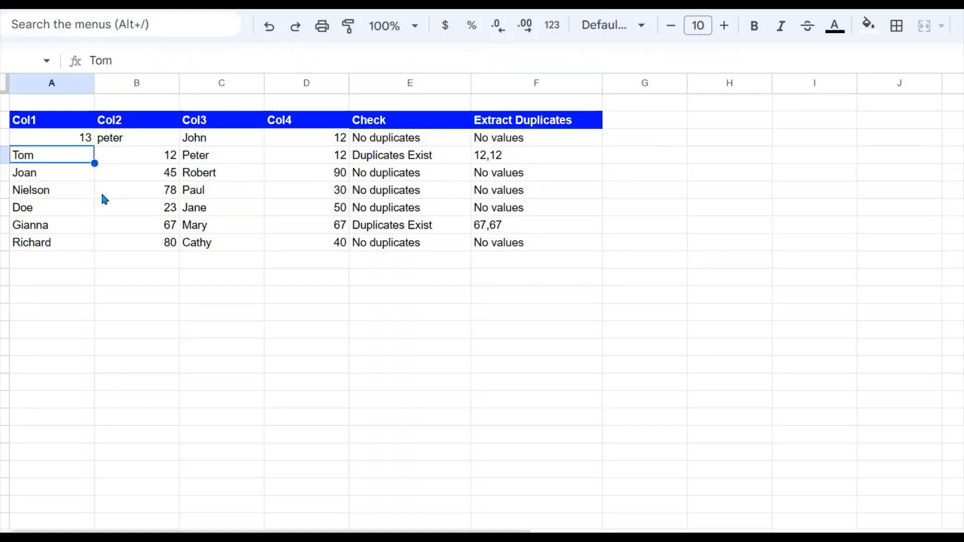
{"action": "left_click", "coordinate": [533, 138]}
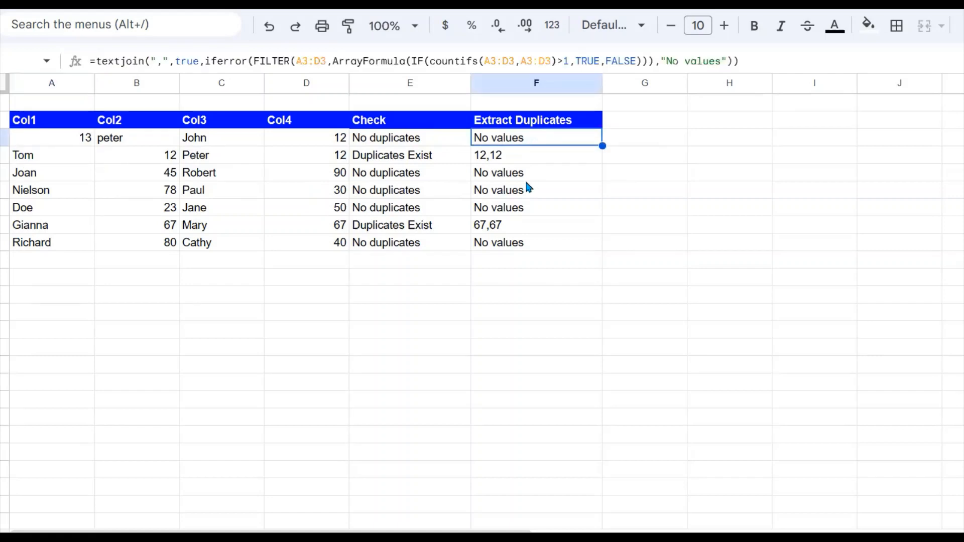
{"action": "left_click", "coordinate": [424, 141]}
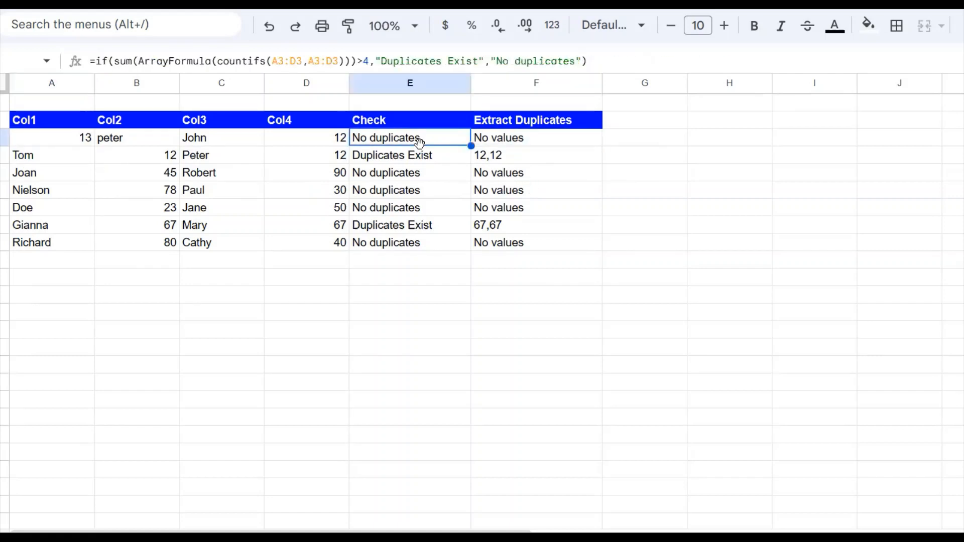
{"action": "left_click", "coordinate": [551, 143]}
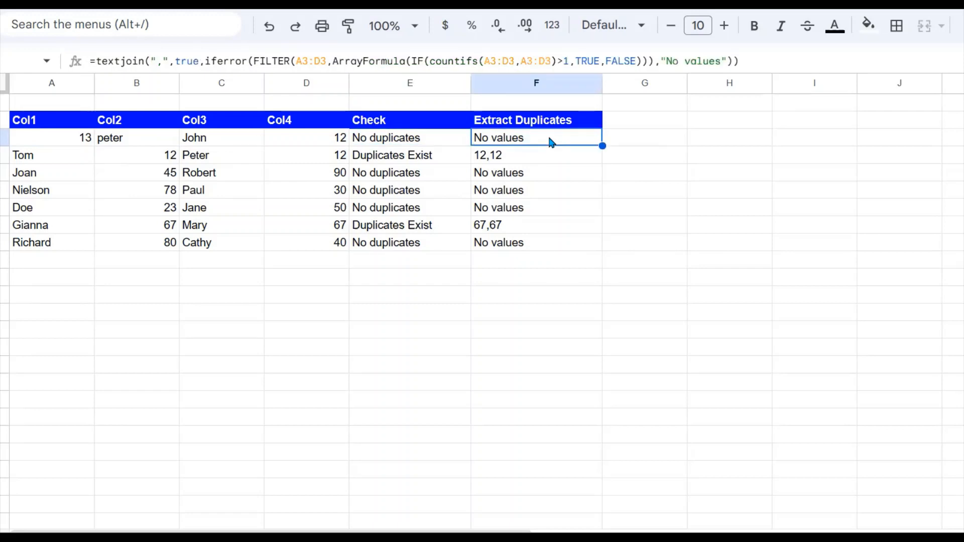